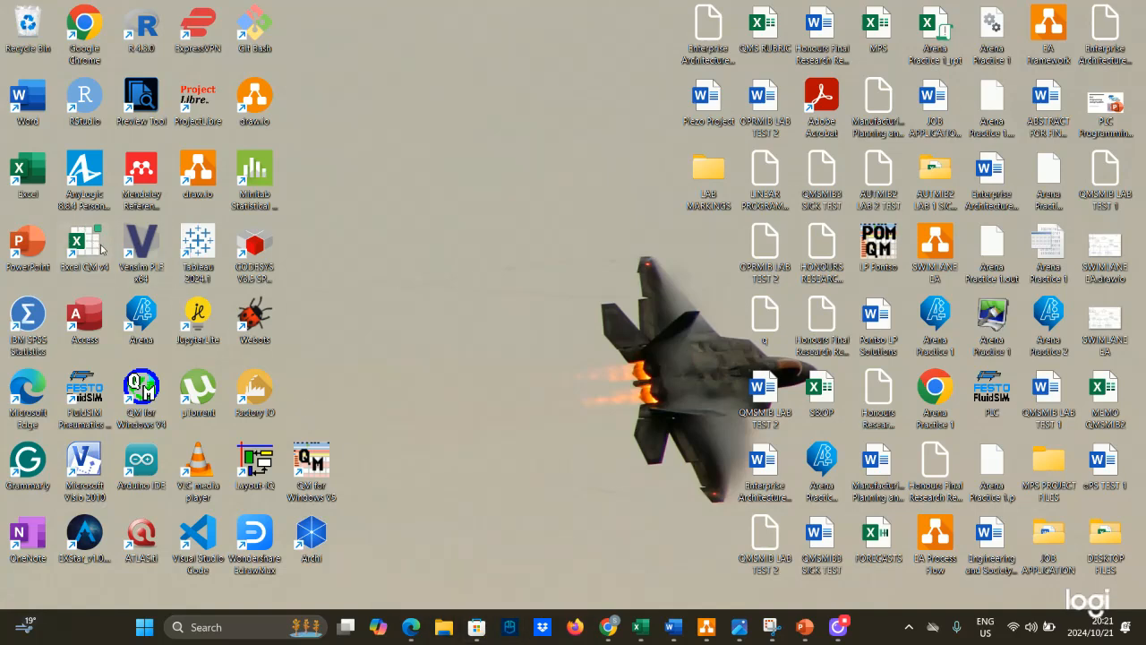
Load the Excel QM V4 add-in into the Book4 workbook with its macros enabled and show its tools
double_click(96, 251)
click(635, 628)
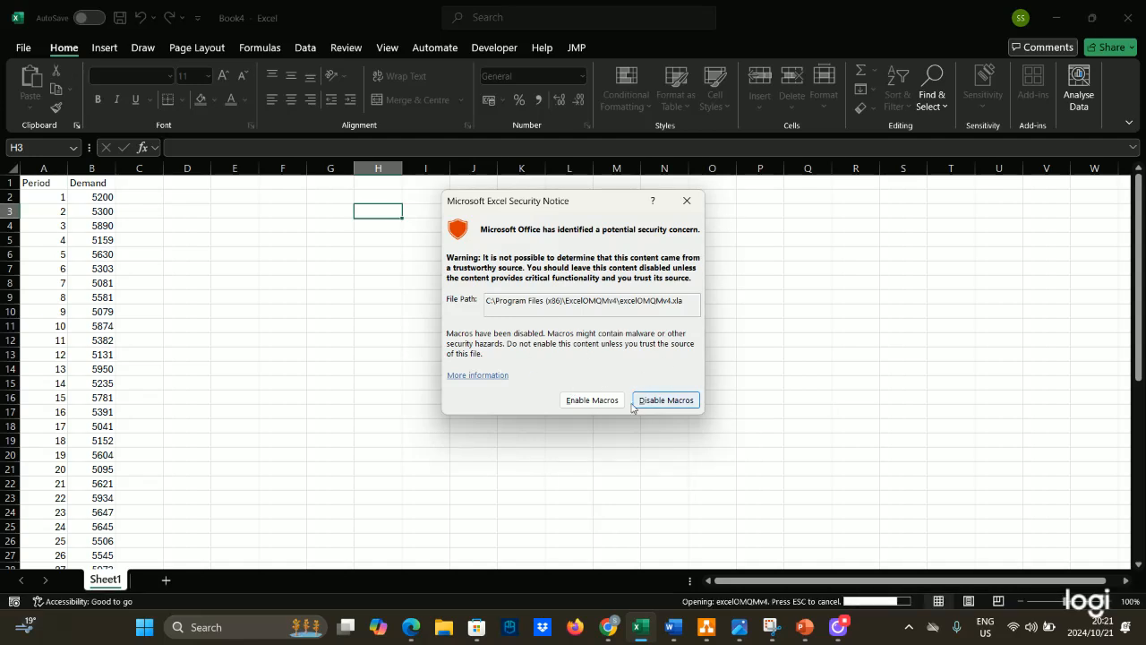
click(592, 400)
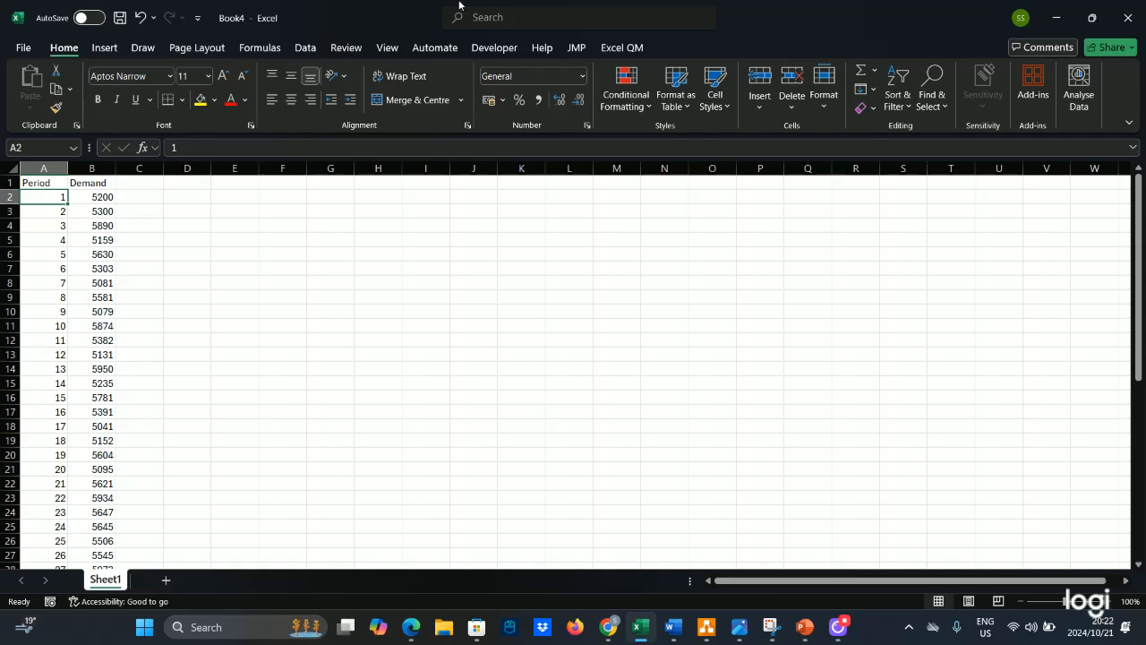
click(618, 48)
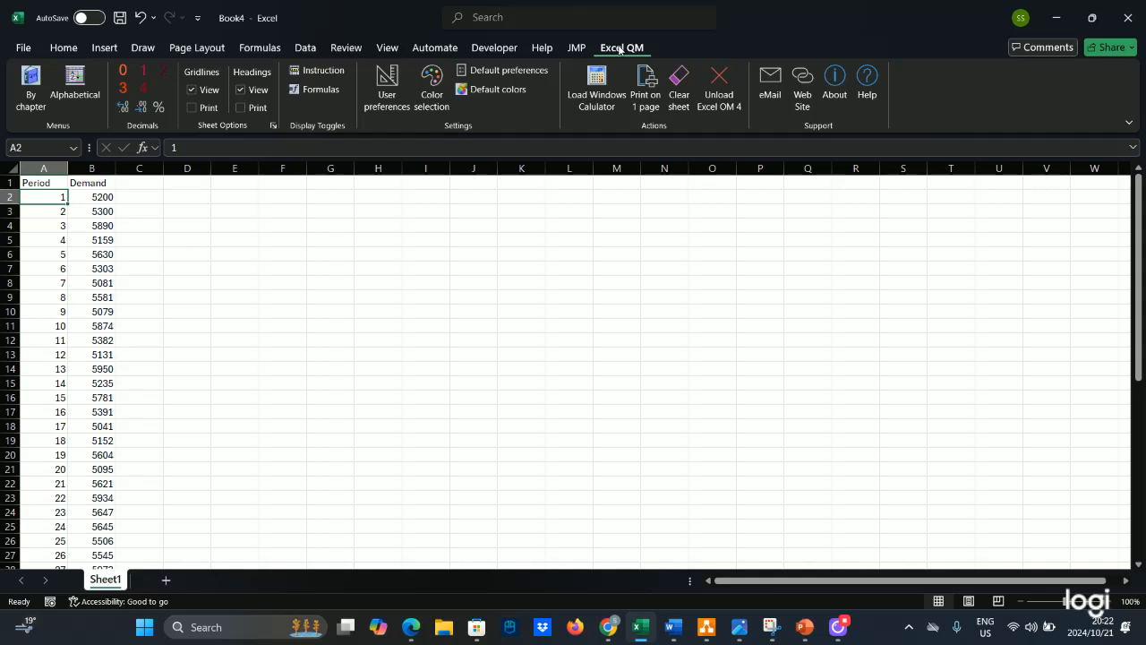
click(238, 224)
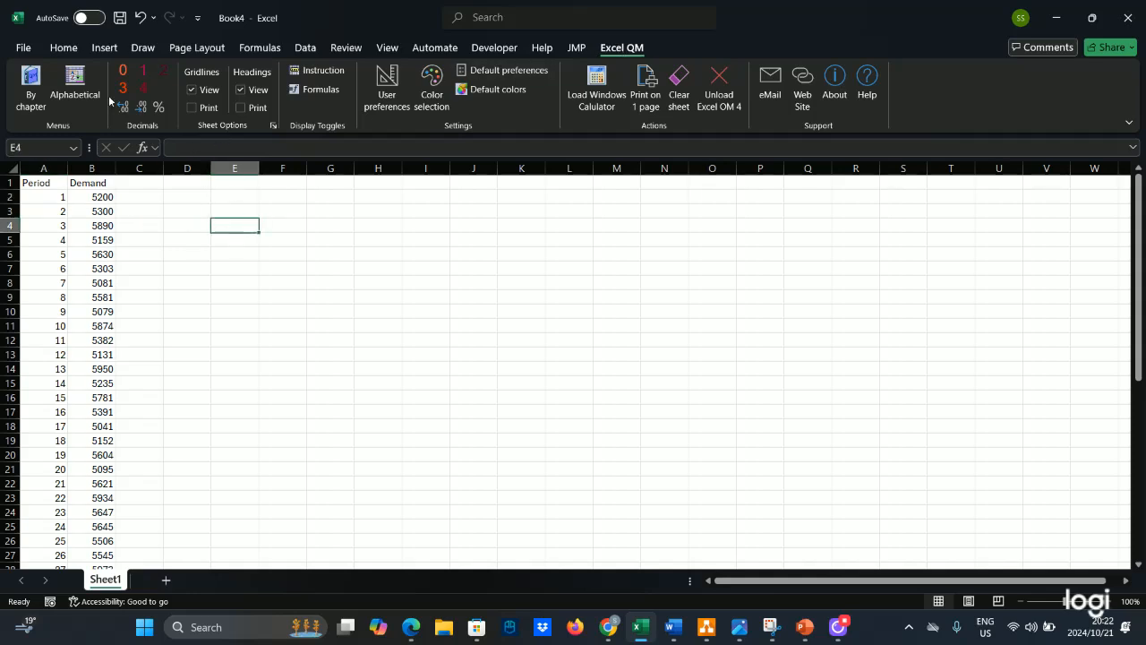
click(64, 48)
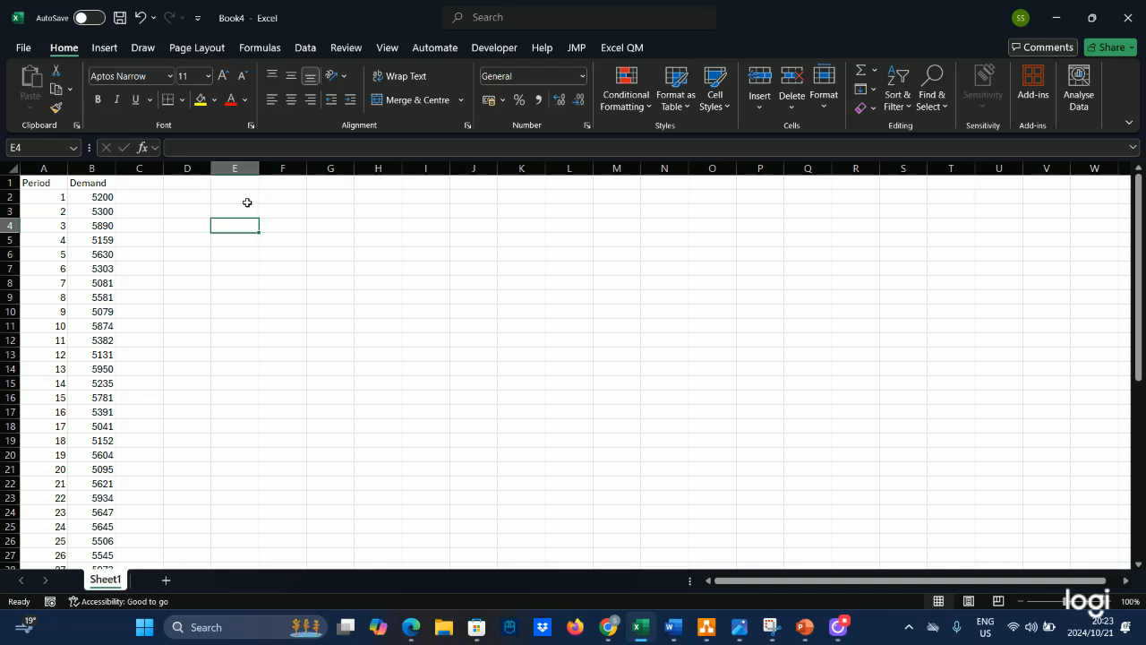
click(133, 226)
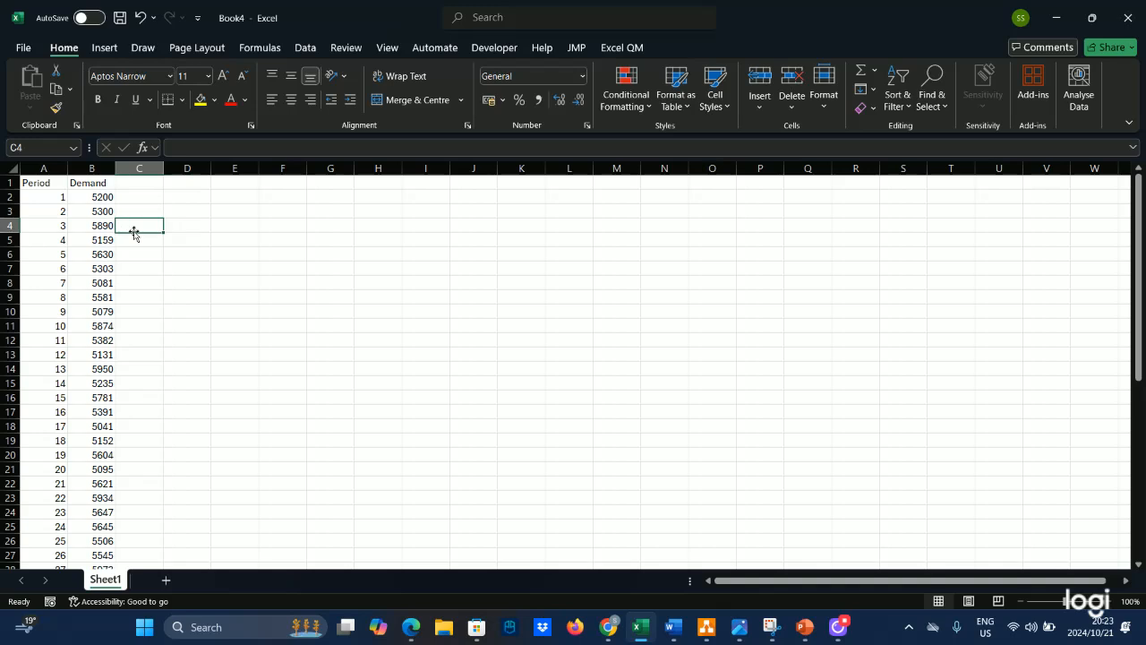
drag(99, 197, 102, 213)
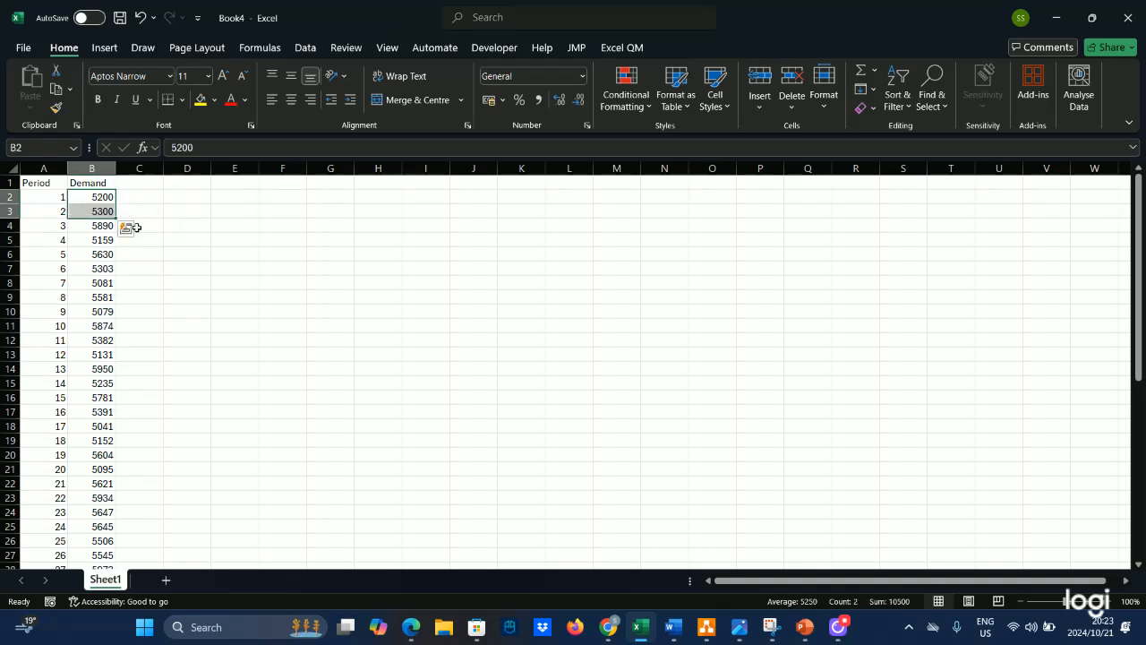
click(141, 226)
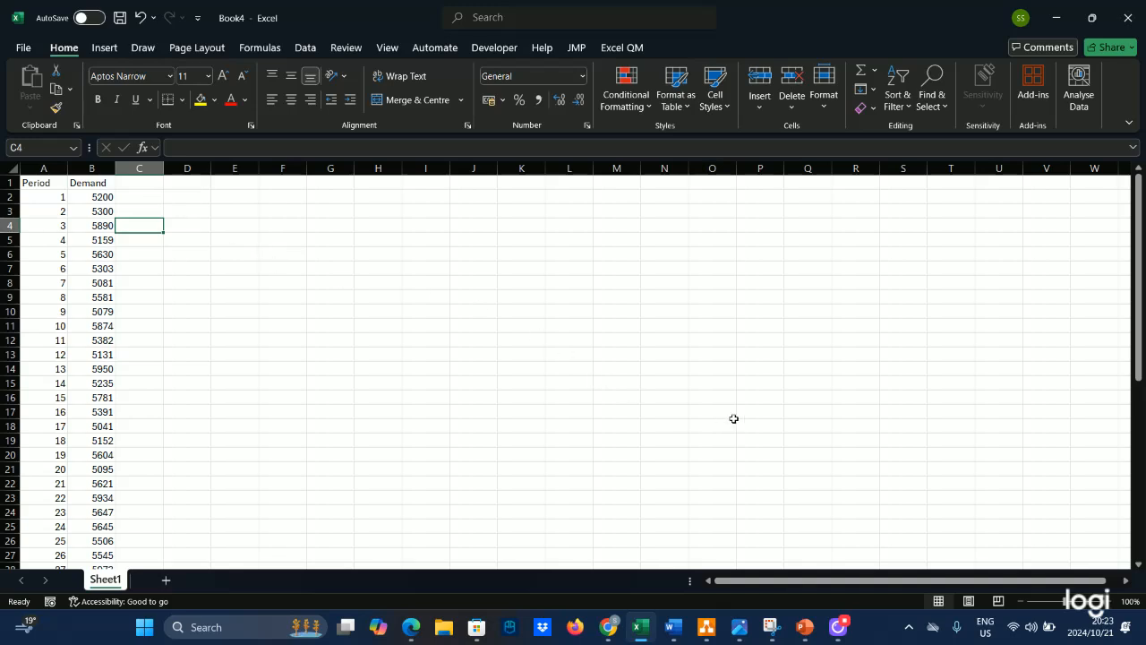
click(838, 627)
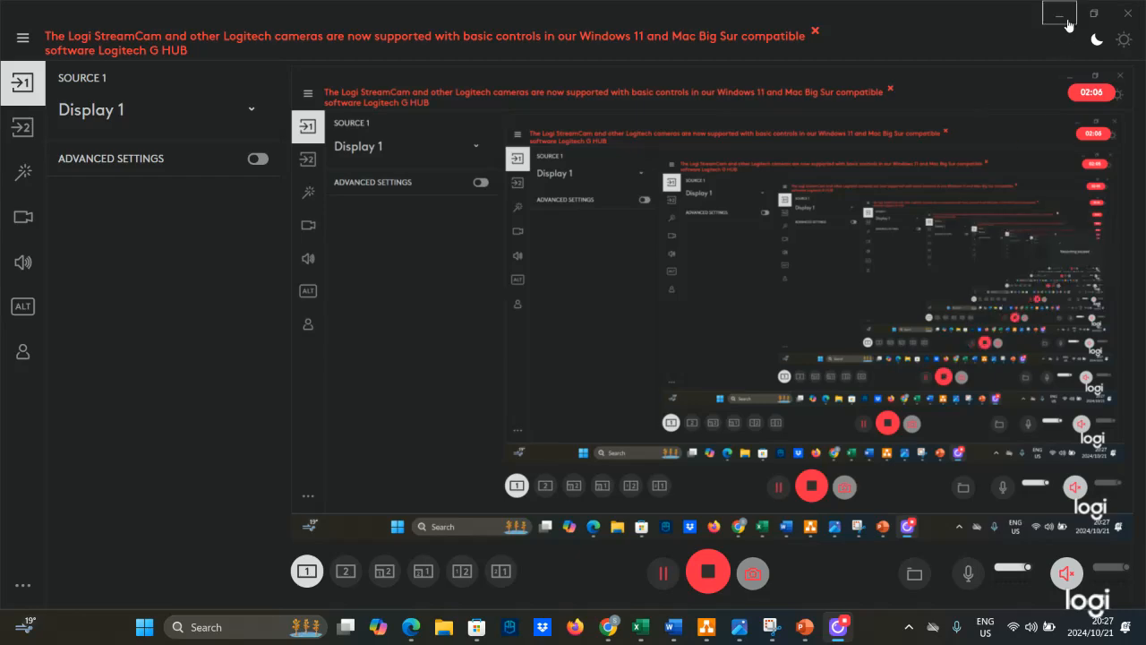
click(1063, 16)
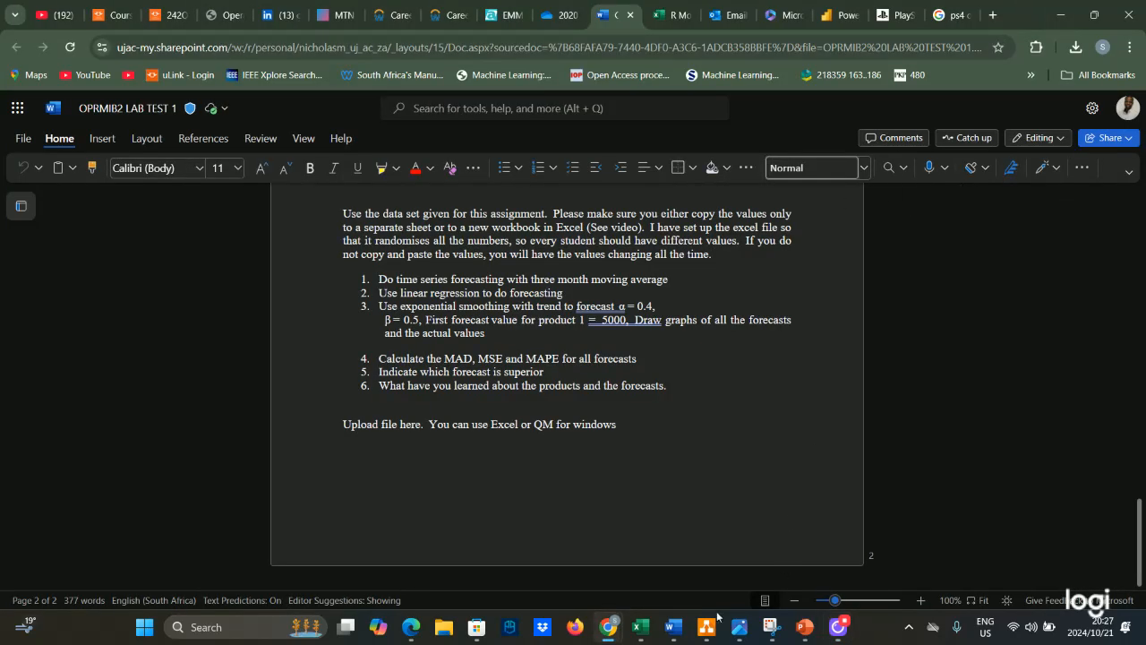
click(639, 628)
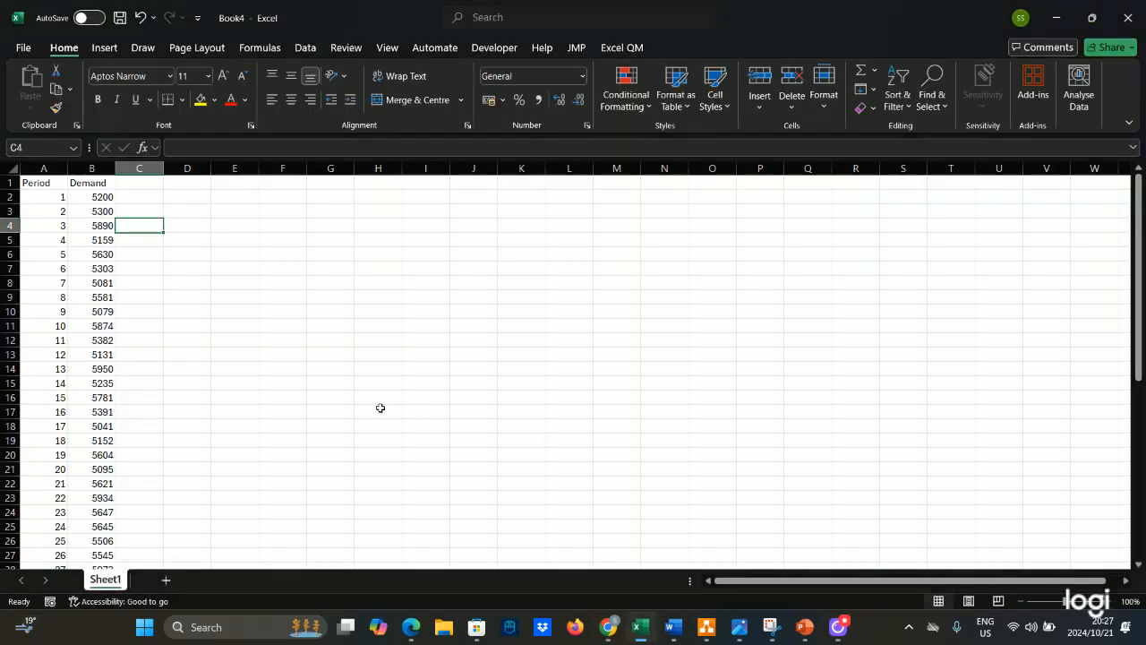
Change the header in cell B1 to "Demand (Months)"
double_click(108, 183)
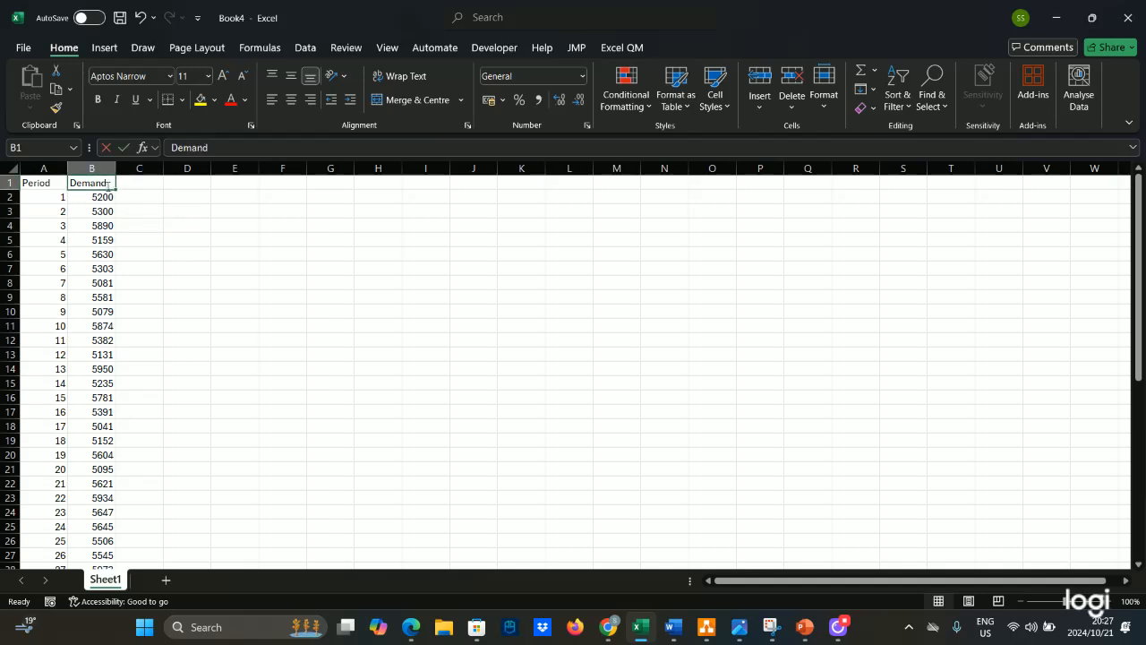
key(Caps_Lock)
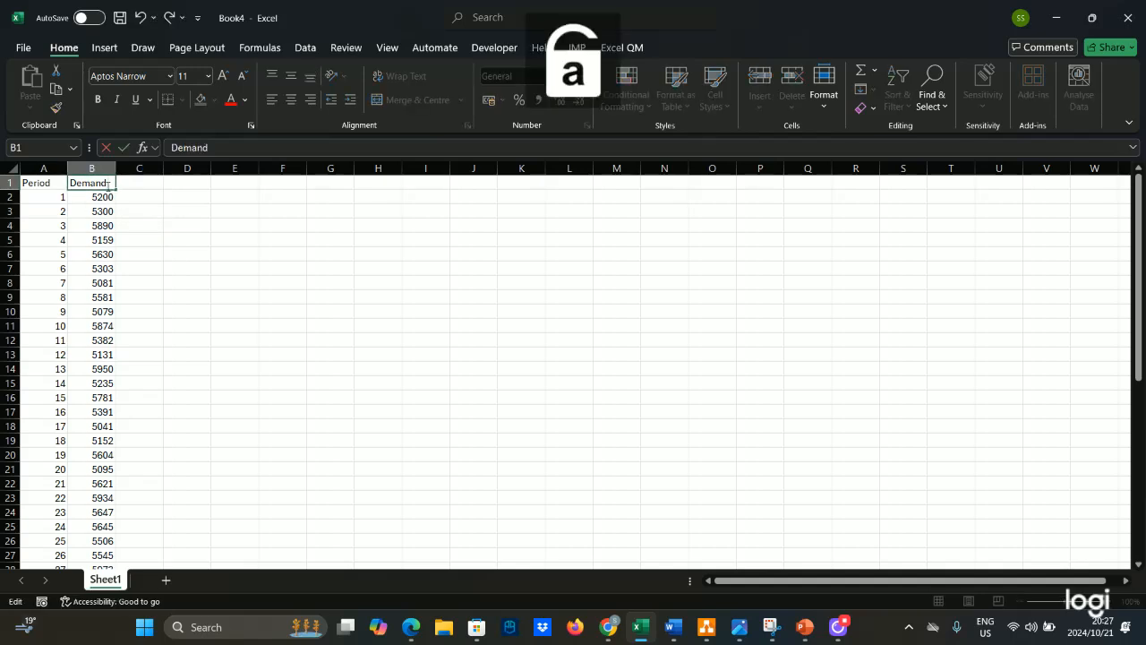
text(()
key(Caps_Lock)
text(M)
key(Caps_Lock)
text(onths))
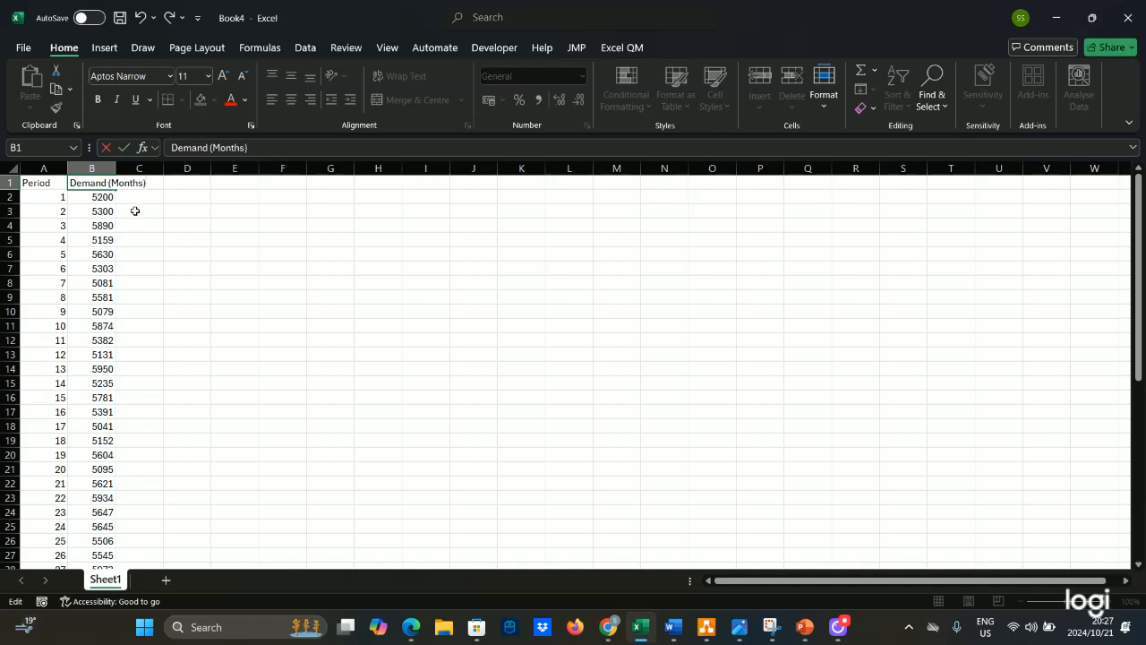
click(134, 211)
Widen column B so that its whole header fits inside the column
click(111, 169)
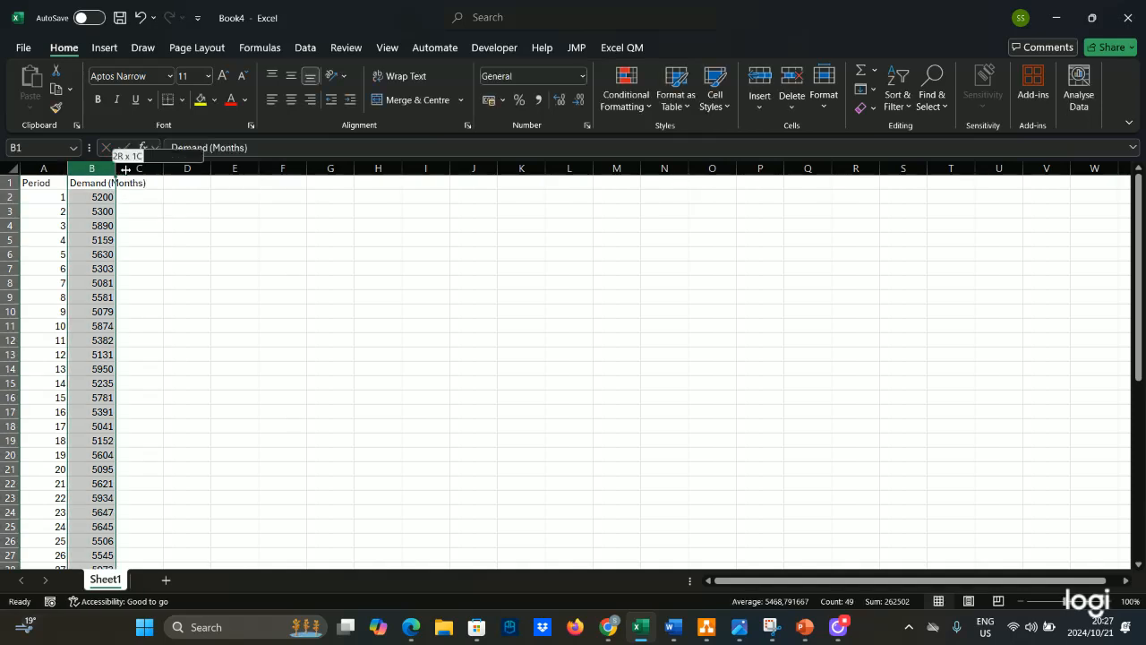
drag(125, 169, 189, 169)
click(351, 307)
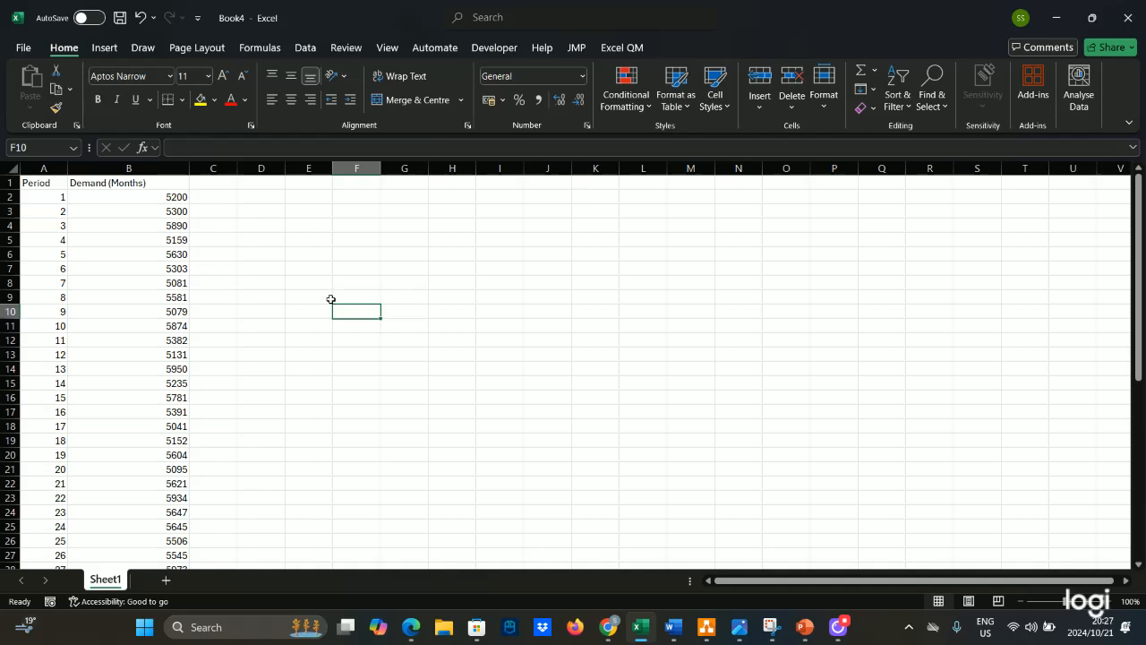
Review the Period column from its first to its last row to see how many months of data it holds
click(55, 196)
scroll(40, 322, down, 12)
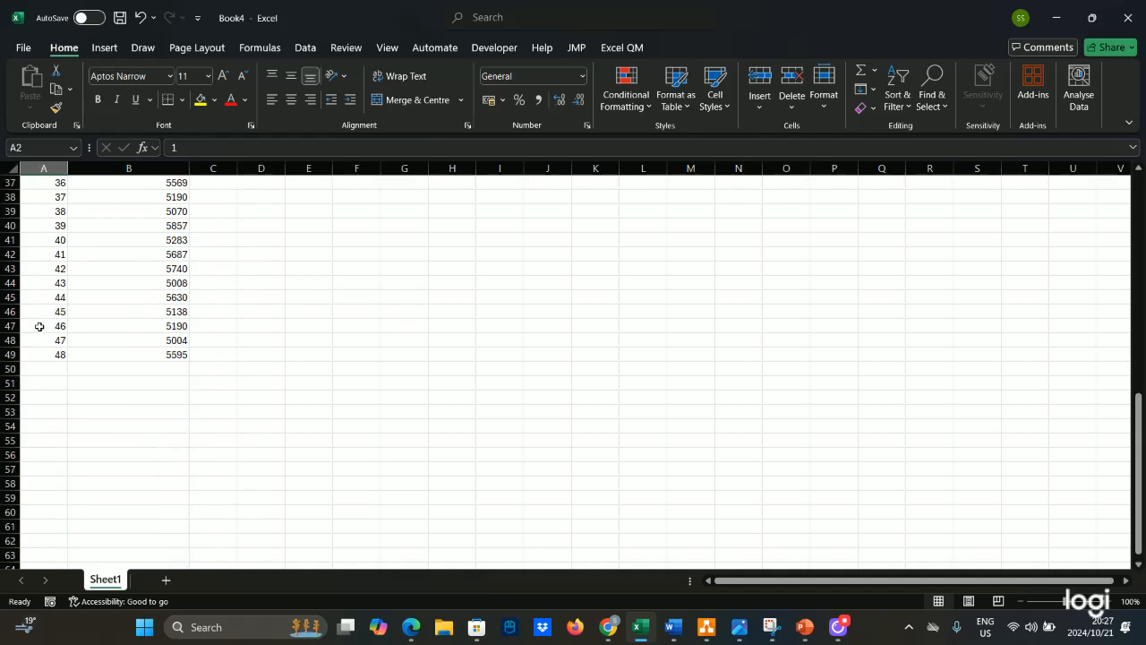
scroll(39, 325, up, 12)
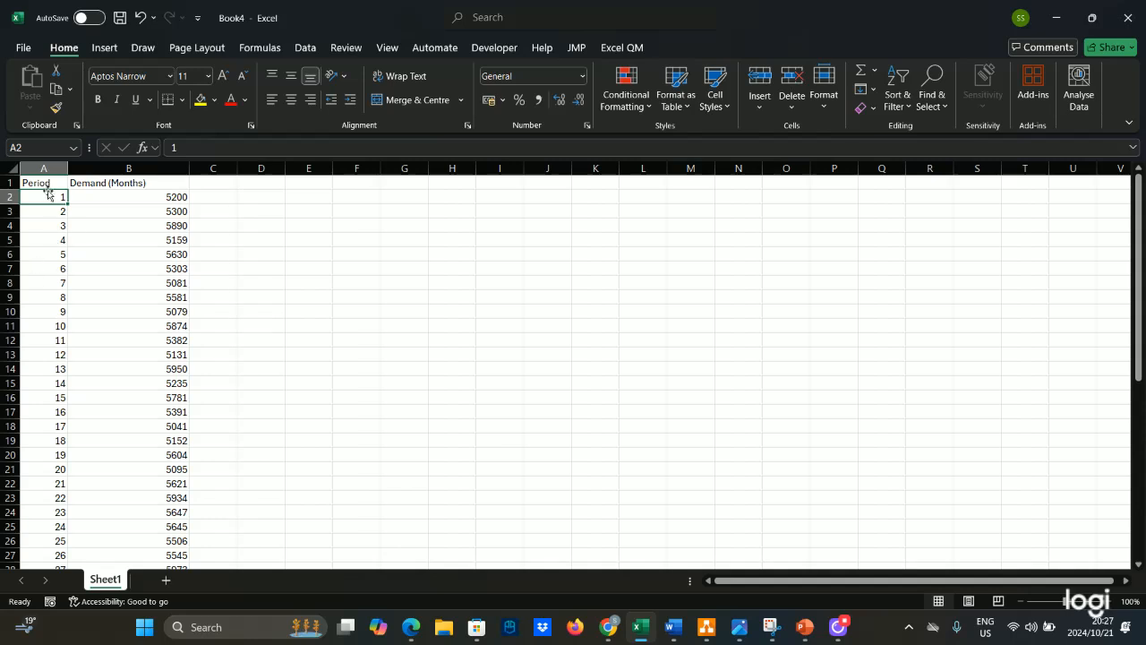
drag(40, 200, 55, 509)
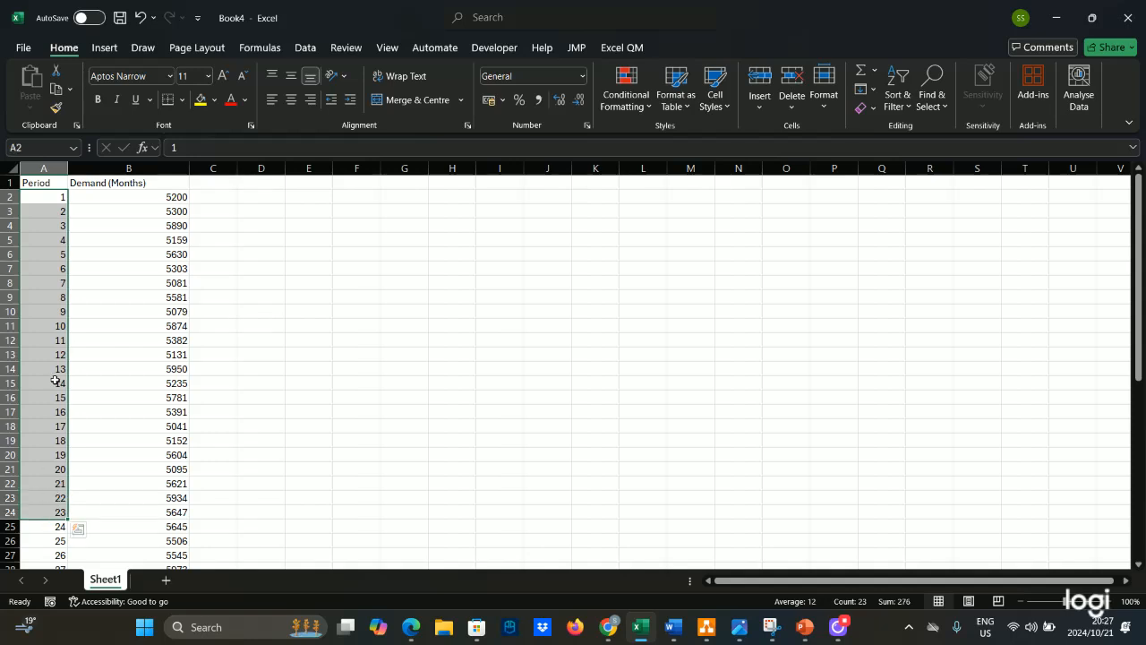
scroll(55, 380, down, 11)
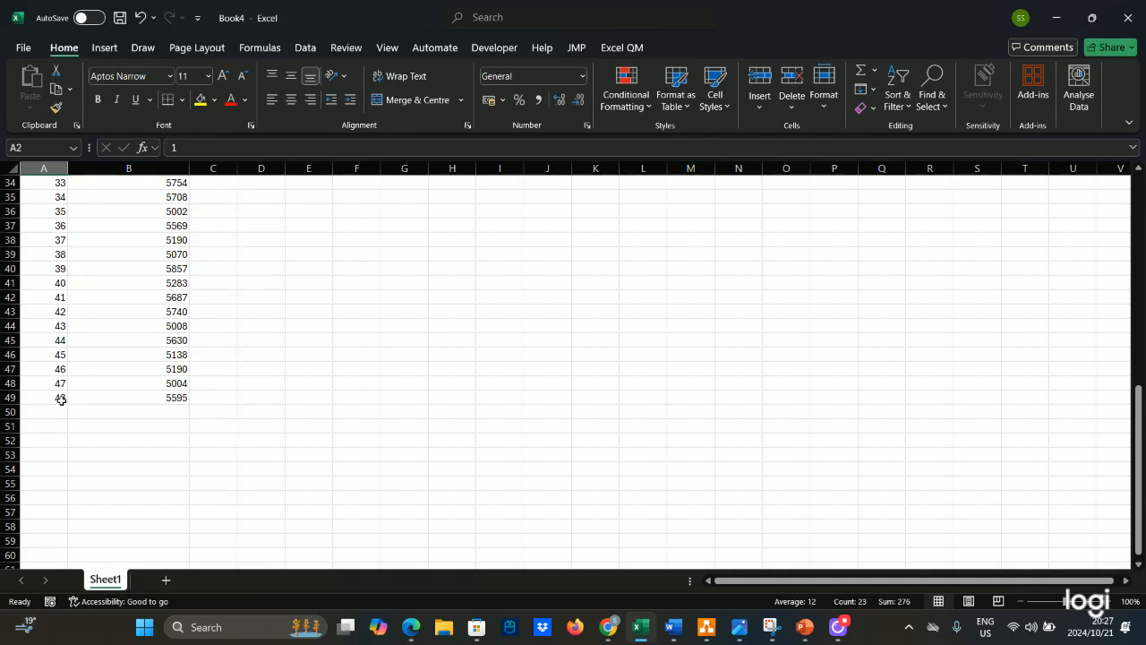
scroll(149, 326, up, 4)
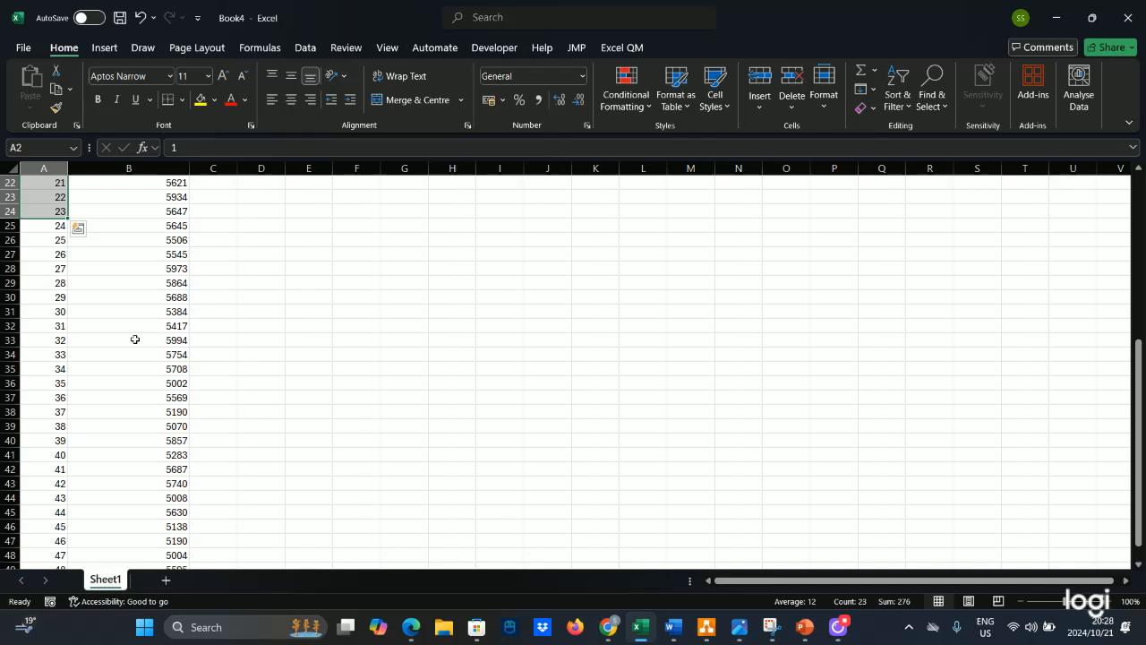
scroll(206, 318, up, 7)
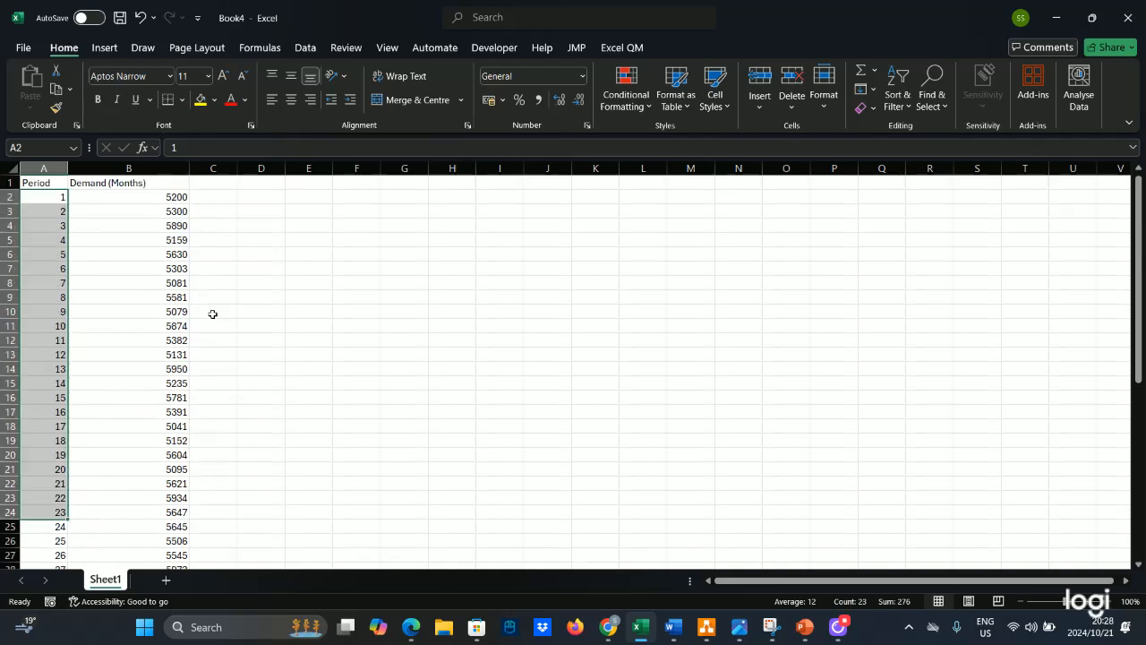
Switch to the OPRMIB2 LAB TEST 1 document in Chrome, read the first forecasting task and return to the Excel workbook
mouse_move(608, 625)
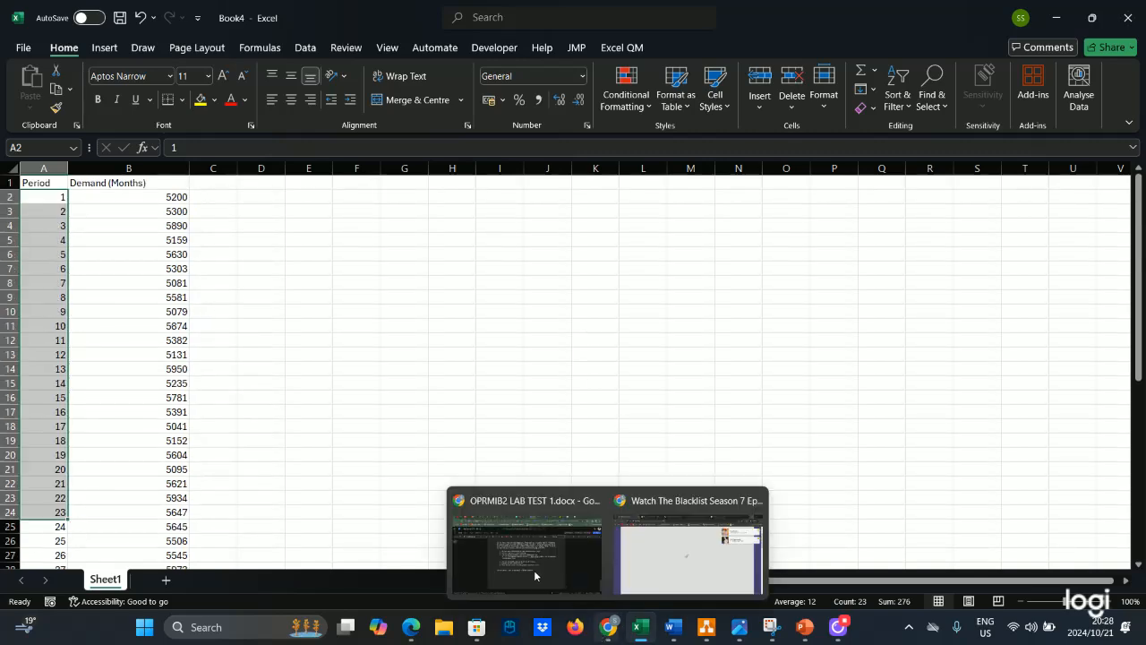
click(533, 569)
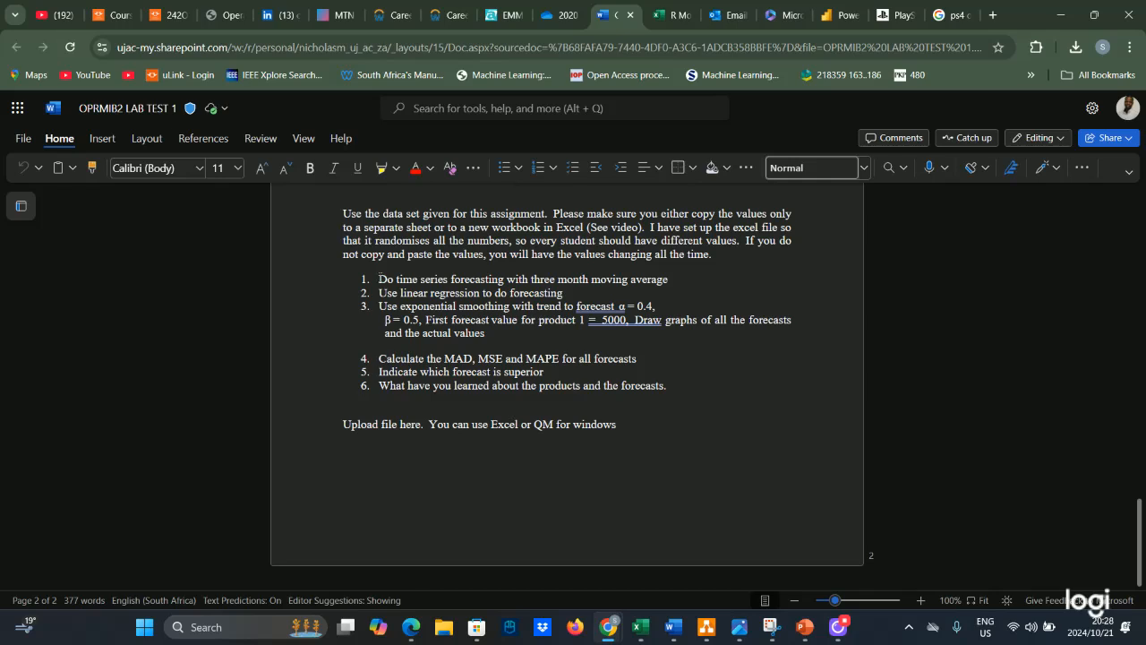
drag(380, 279, 651, 283)
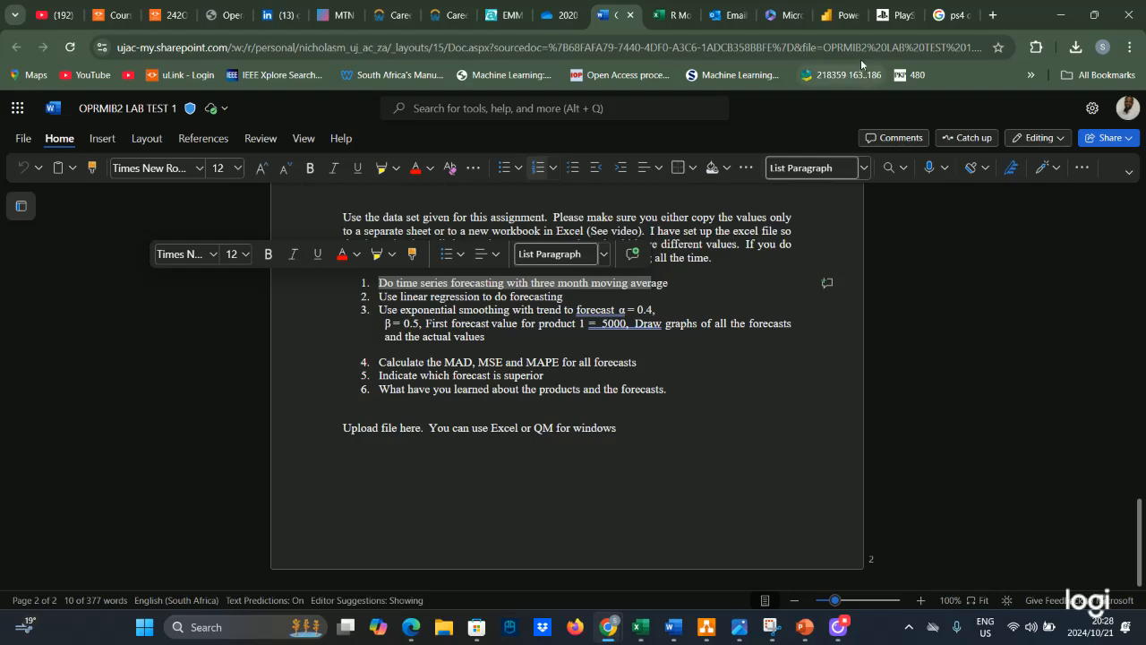
click(1060, 14)
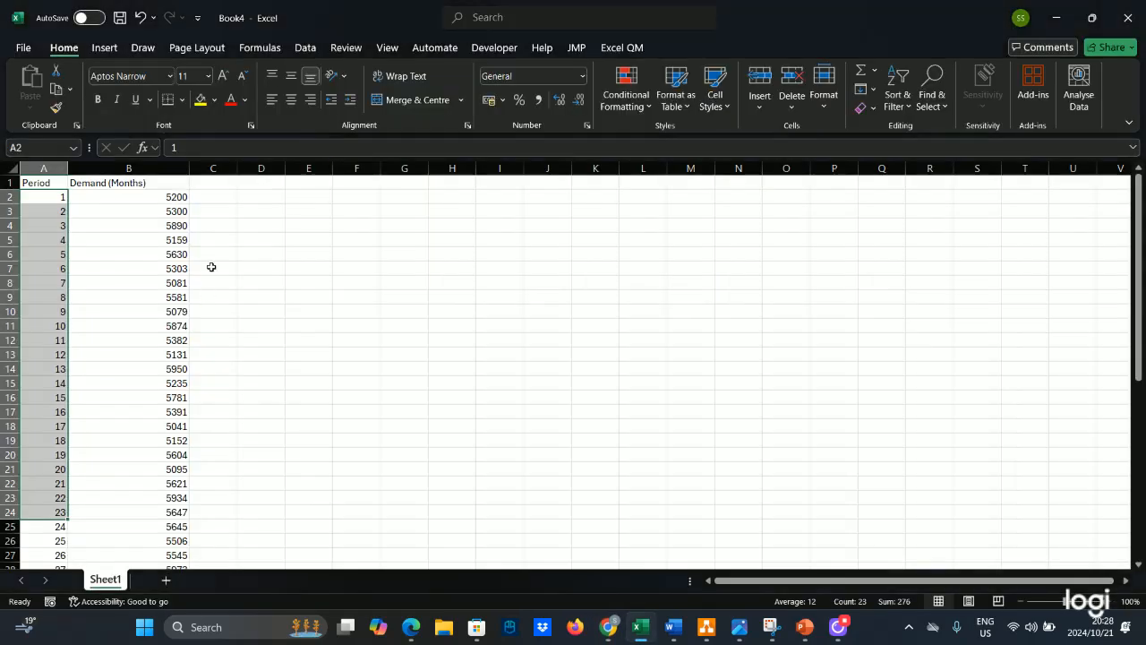
click(191, 271)
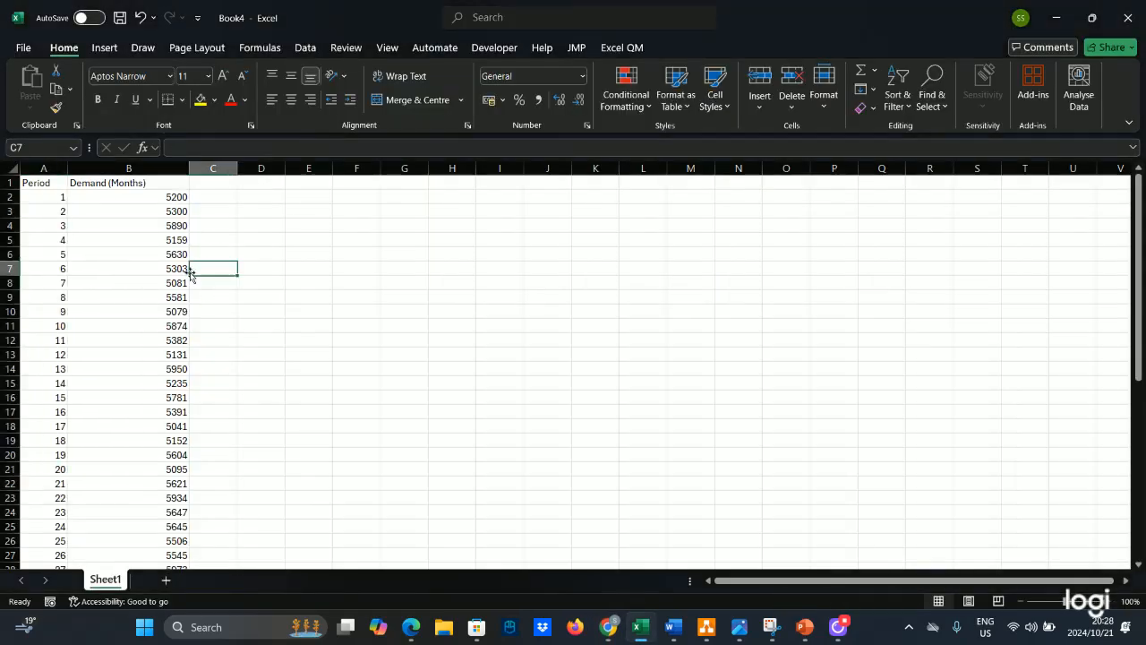
Select the whole Period and Demand table and start Excel QM's Moving Average & Naïve forecasting model with 48 past periods of data
click(49, 186)
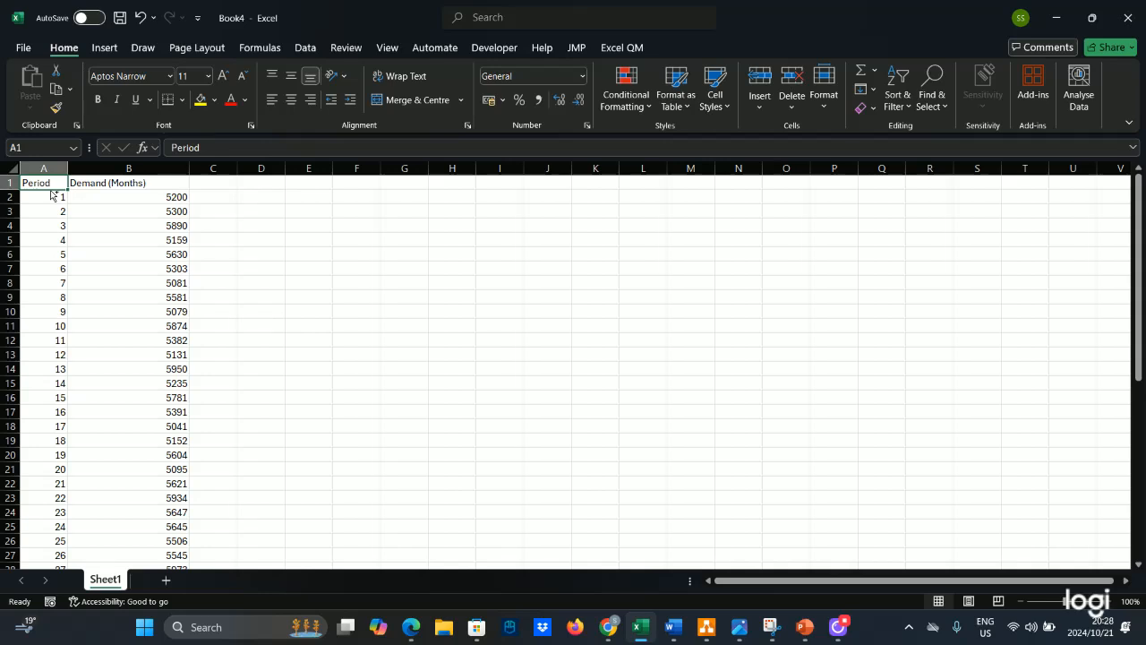
key(ctrl+shift+End)
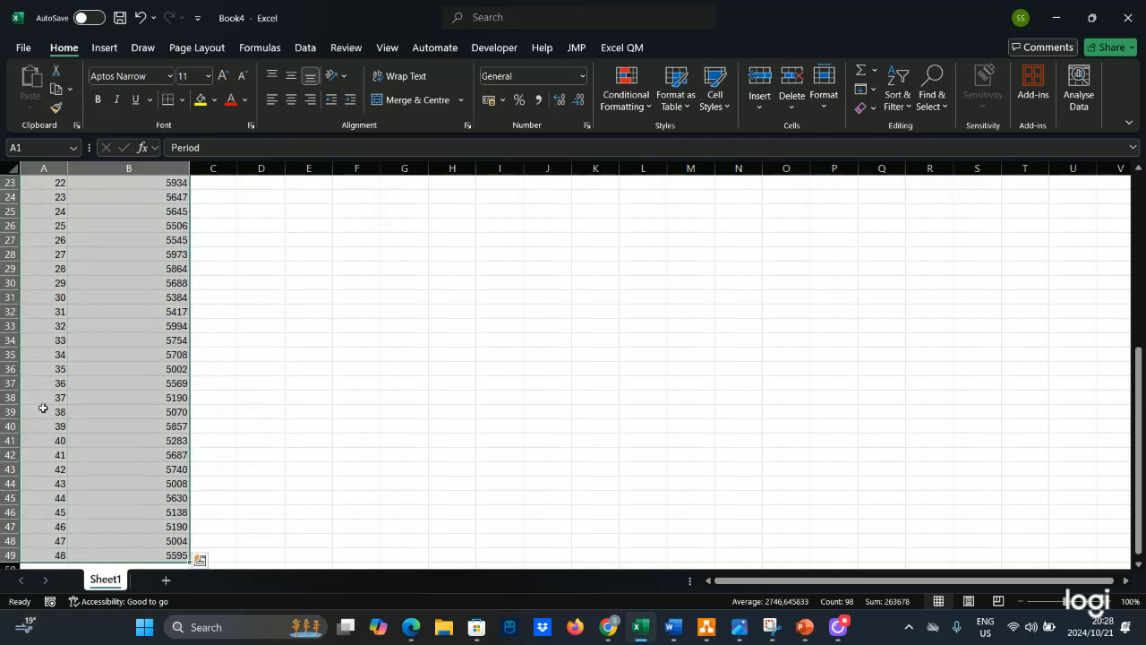
click(627, 48)
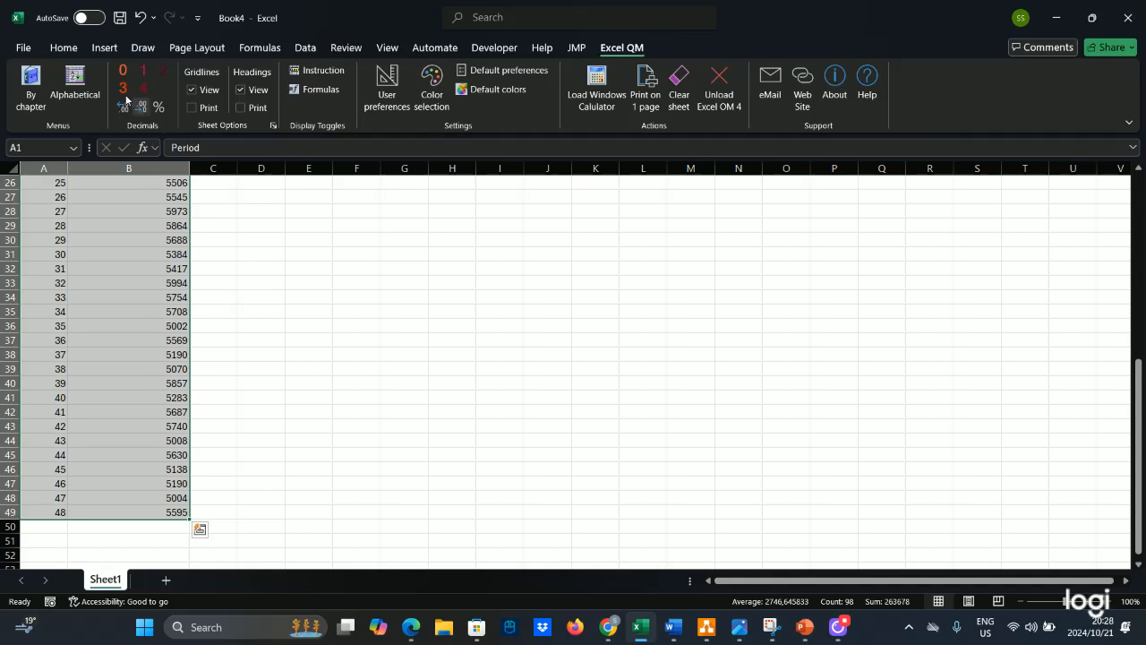
click(75, 78)
mouse_move(97, 100)
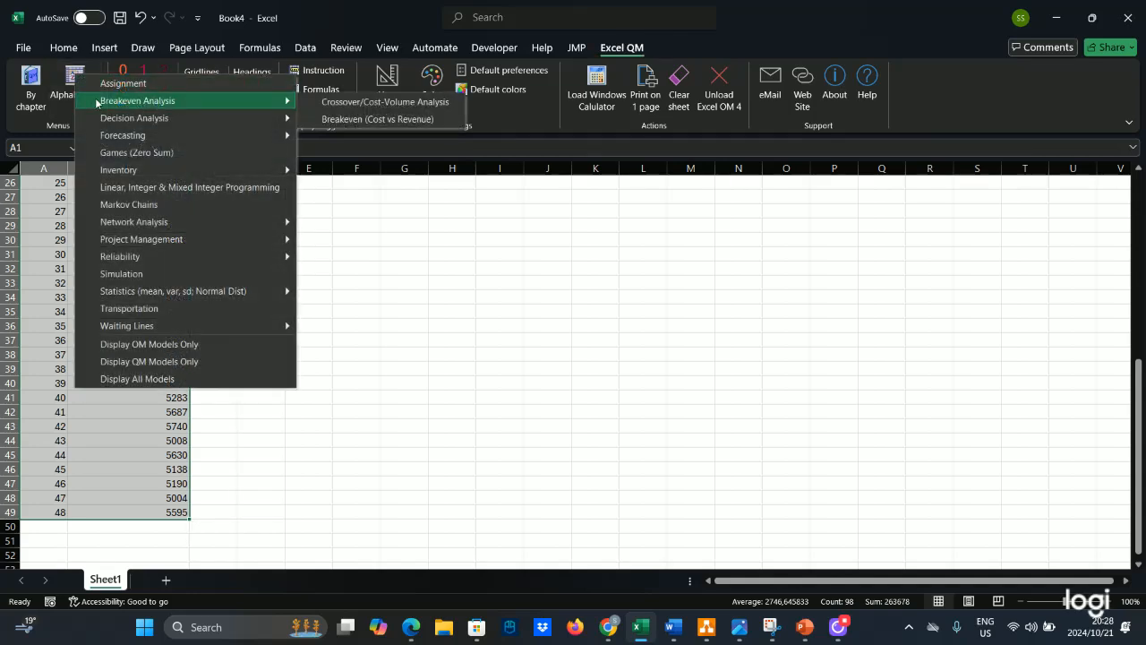
click(56, 93)
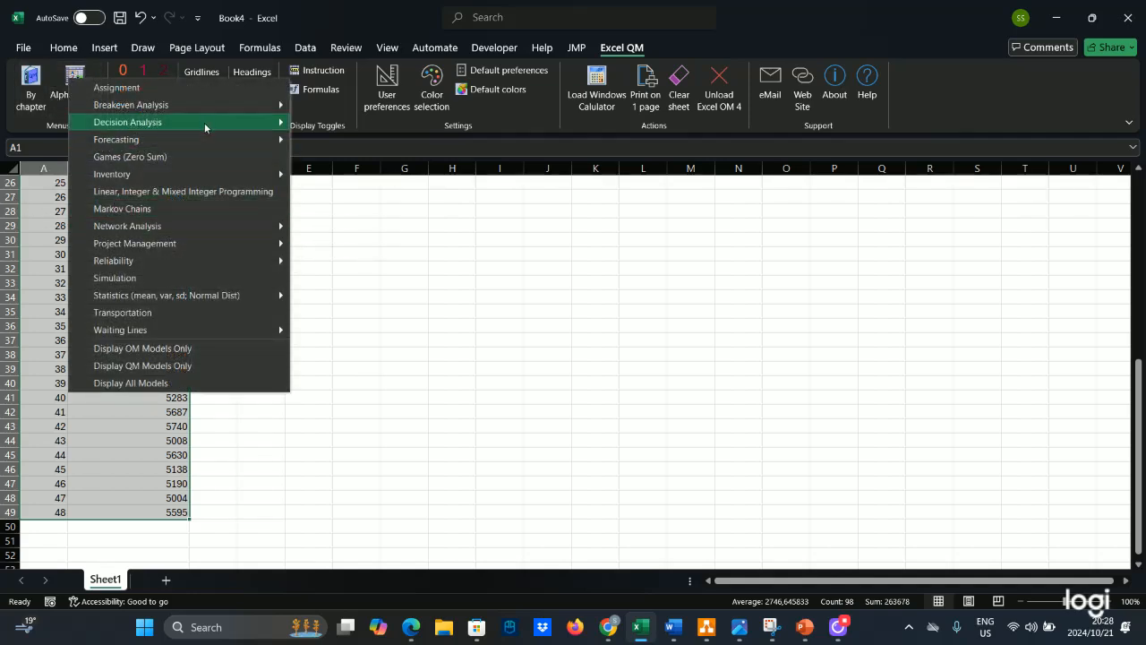
mouse_move(247, 134)
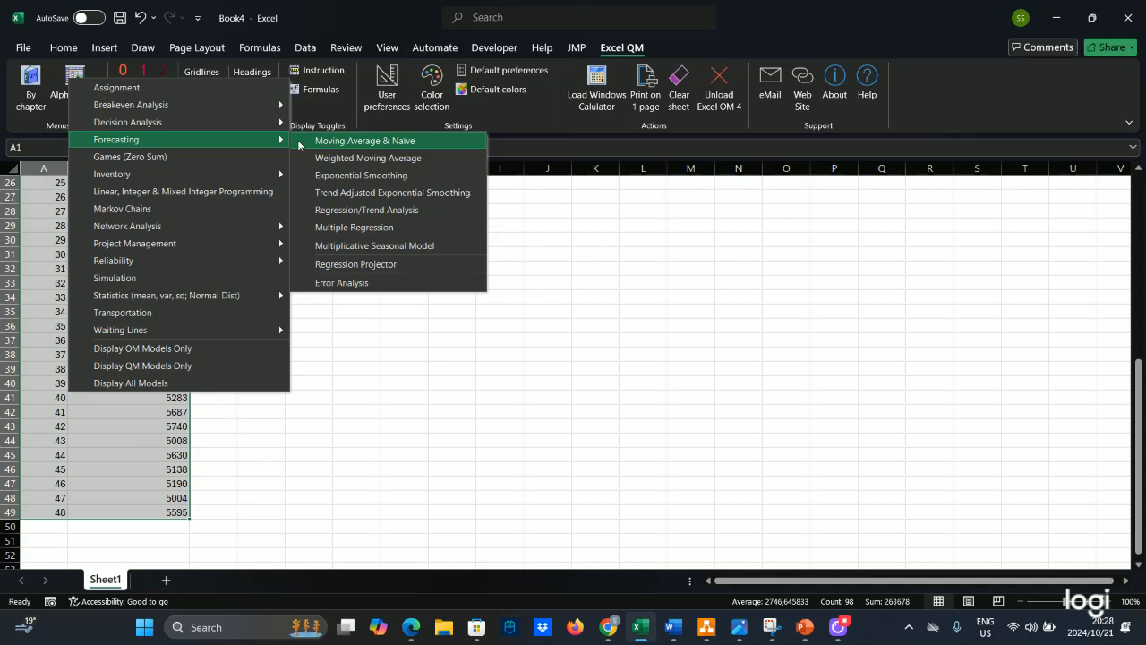
click(336, 141)
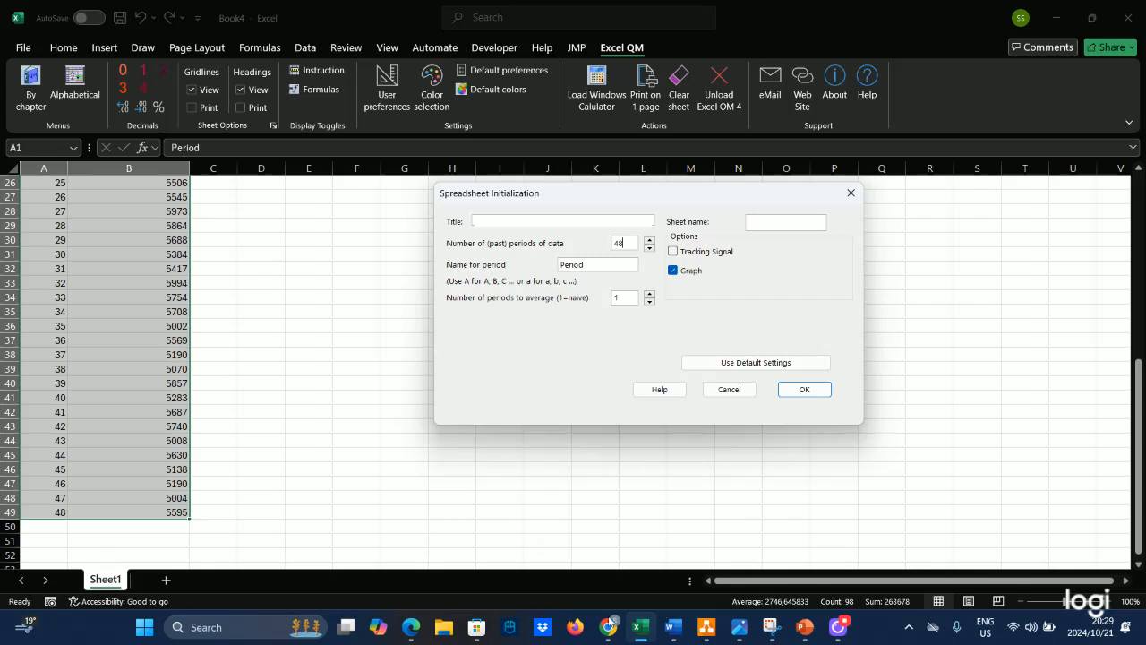
Check the lab test document in Chrome for the number of months to use in the moving average
mouse_move(609, 625)
click(551, 580)
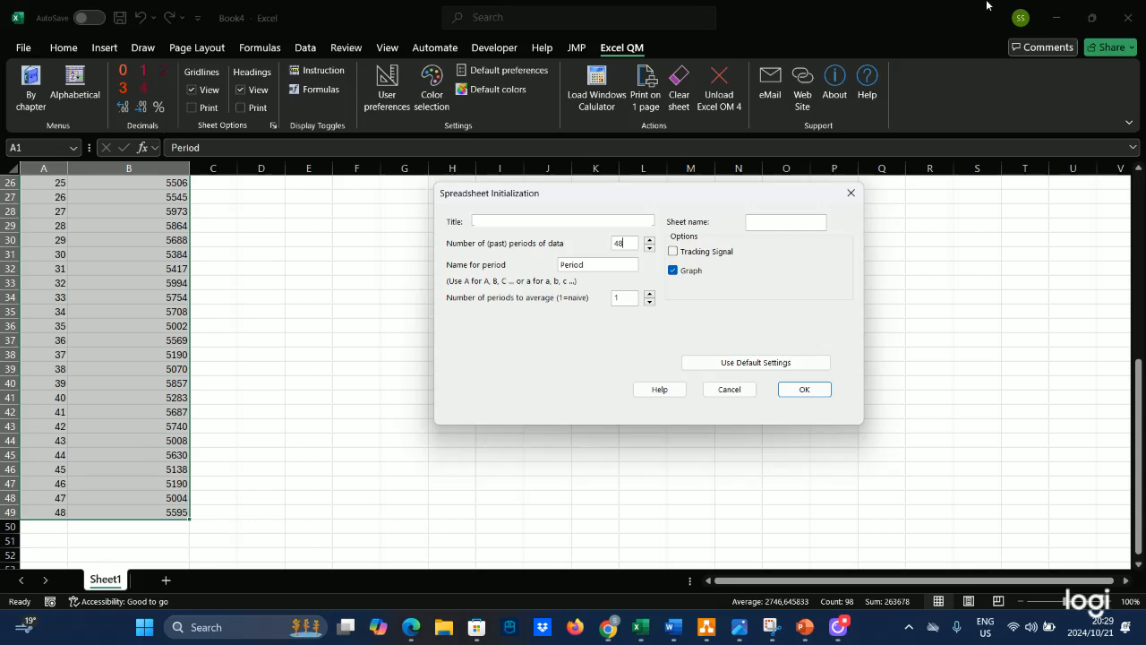
Set the number of periods to average to 3 and create the moving average forecast sheet with its graph
click(1060, 16)
drag(624, 303, 610, 300)
click(799, 391)
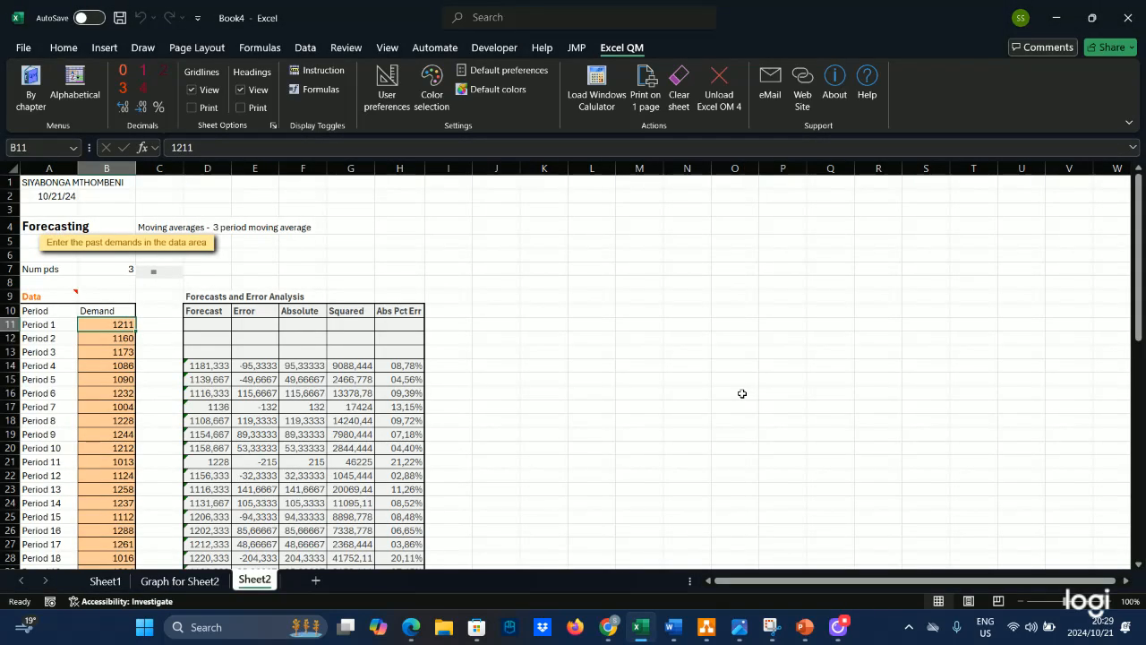
Review the forecasts and error analysis down to the next-period forecast, and view the demand and forecast graph
scroll(217, 364, down, 6)
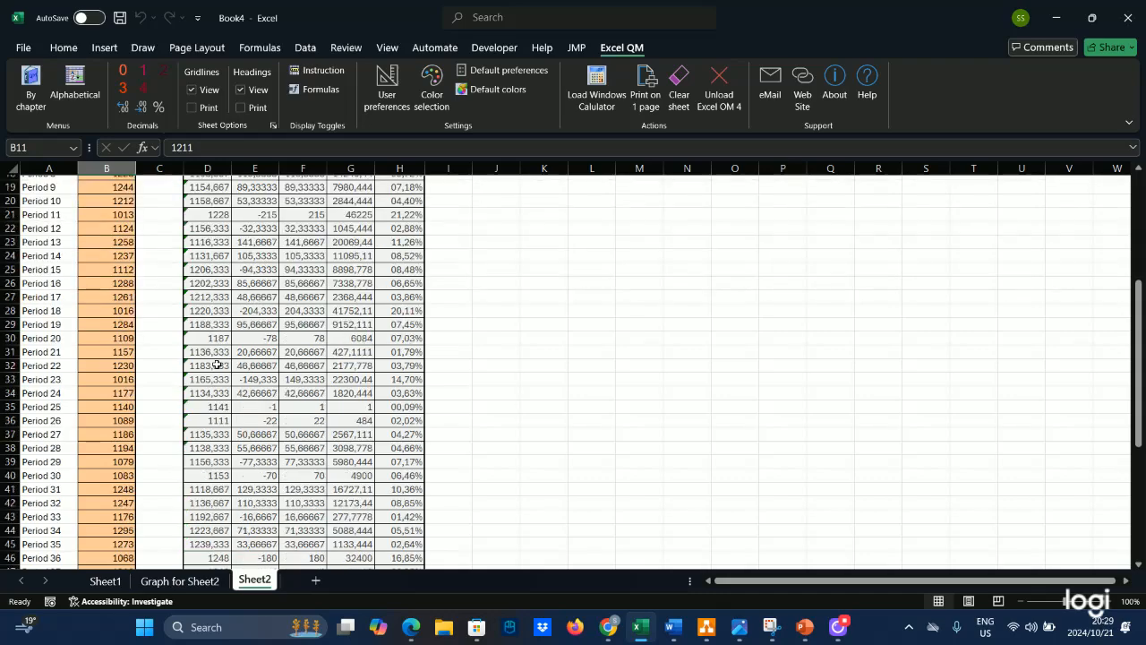
scroll(217, 364, down, 2)
scroll(217, 365, down, 5)
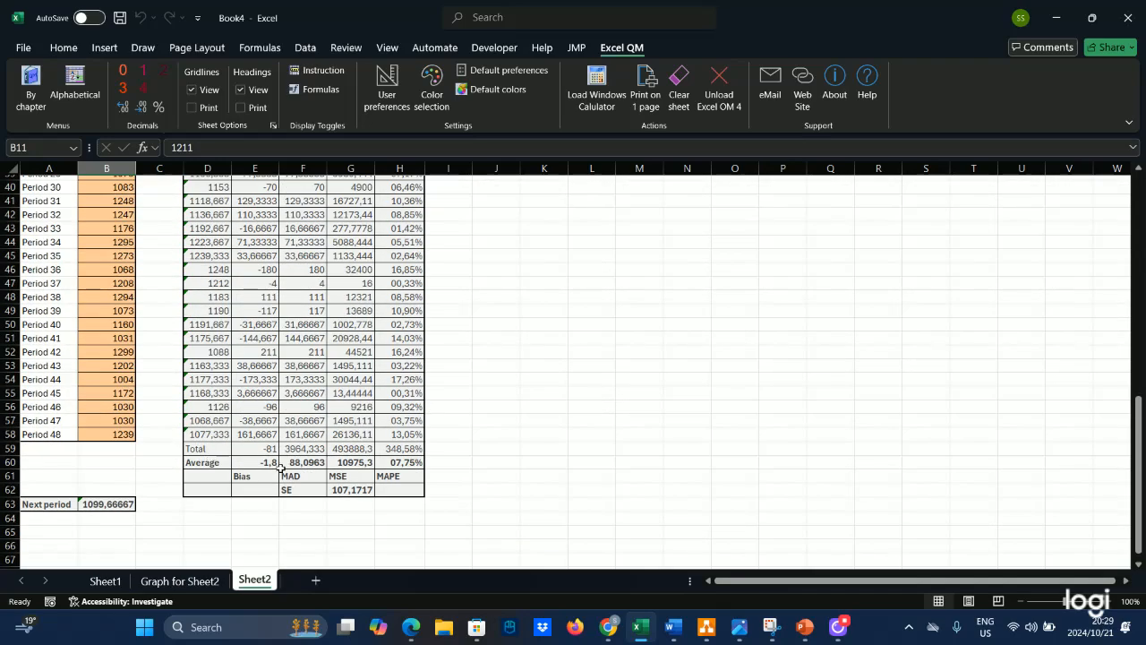
click(191, 582)
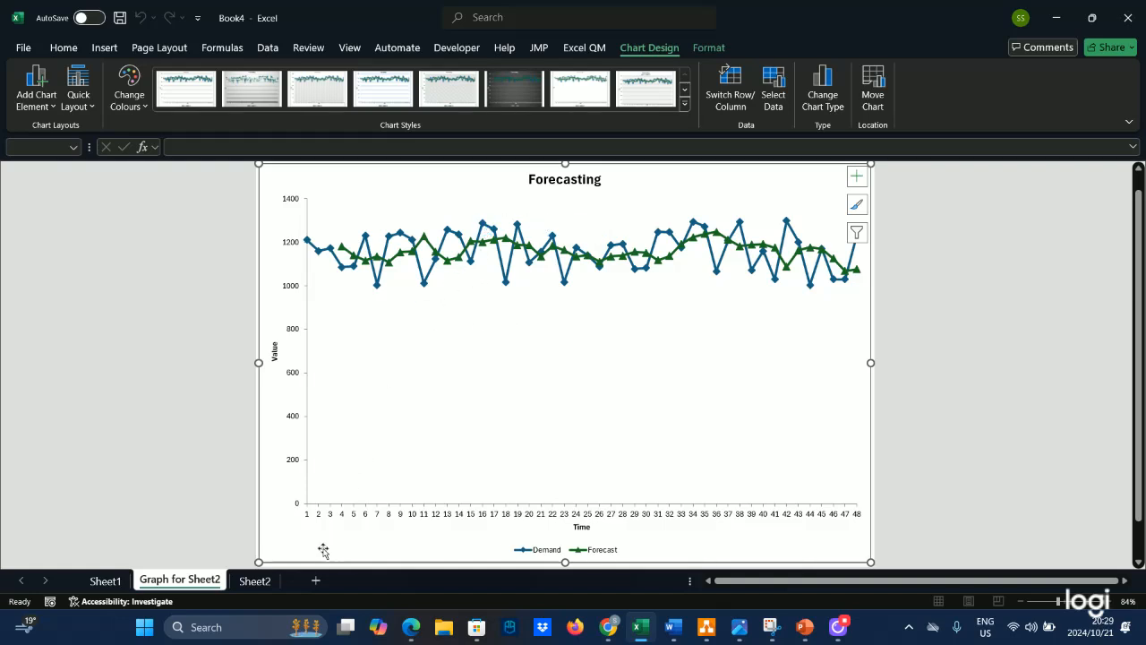
Rename the graph sheet as "Graph for Moving Average"
click(193, 578)
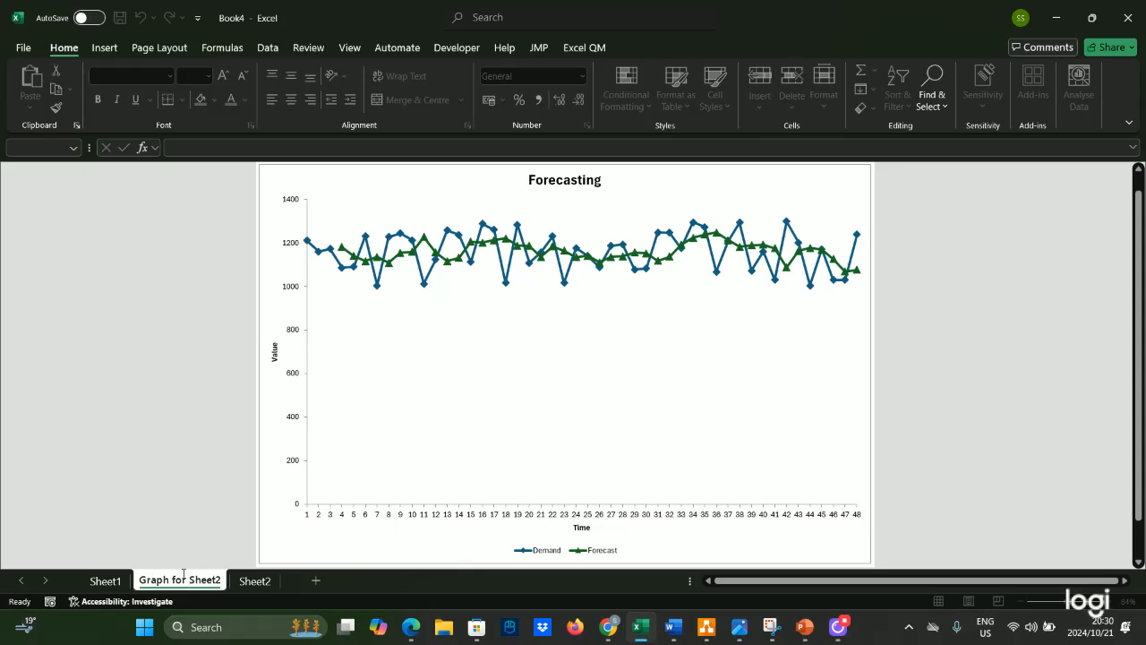
double_click(221, 579)
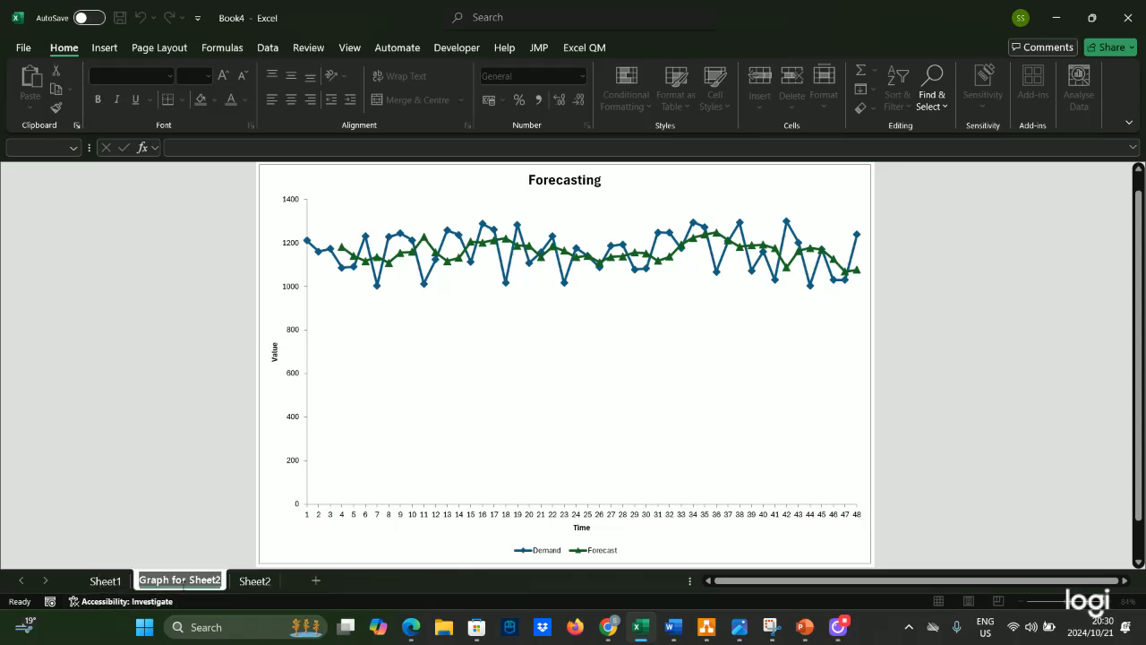
key(Return)
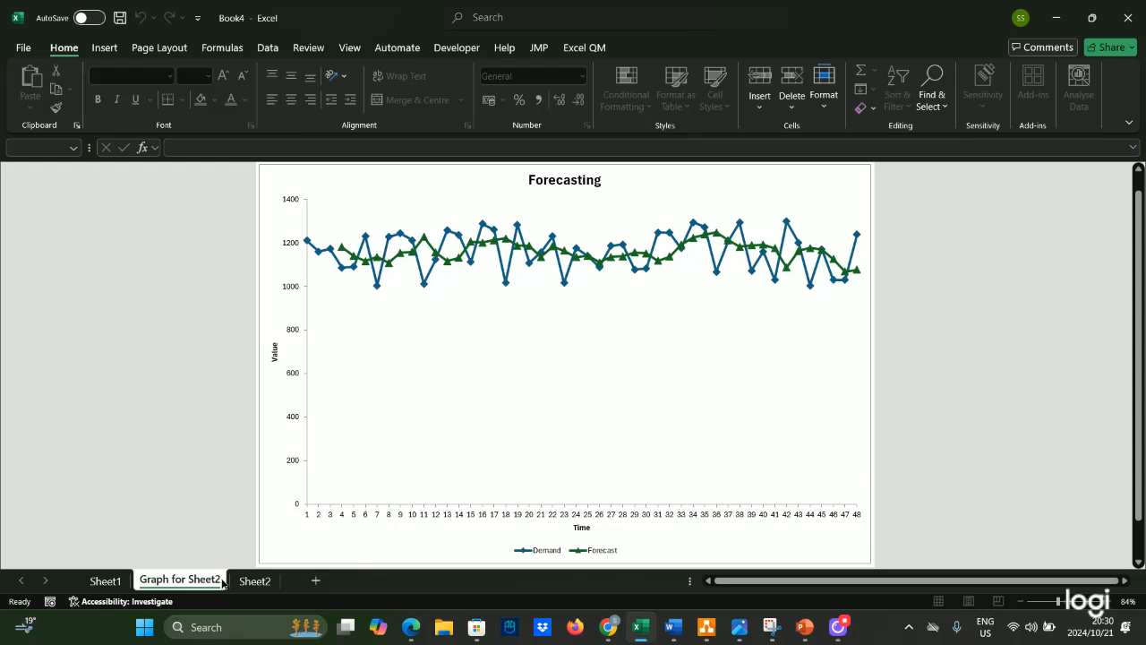
double_click(216, 584)
key(Return)
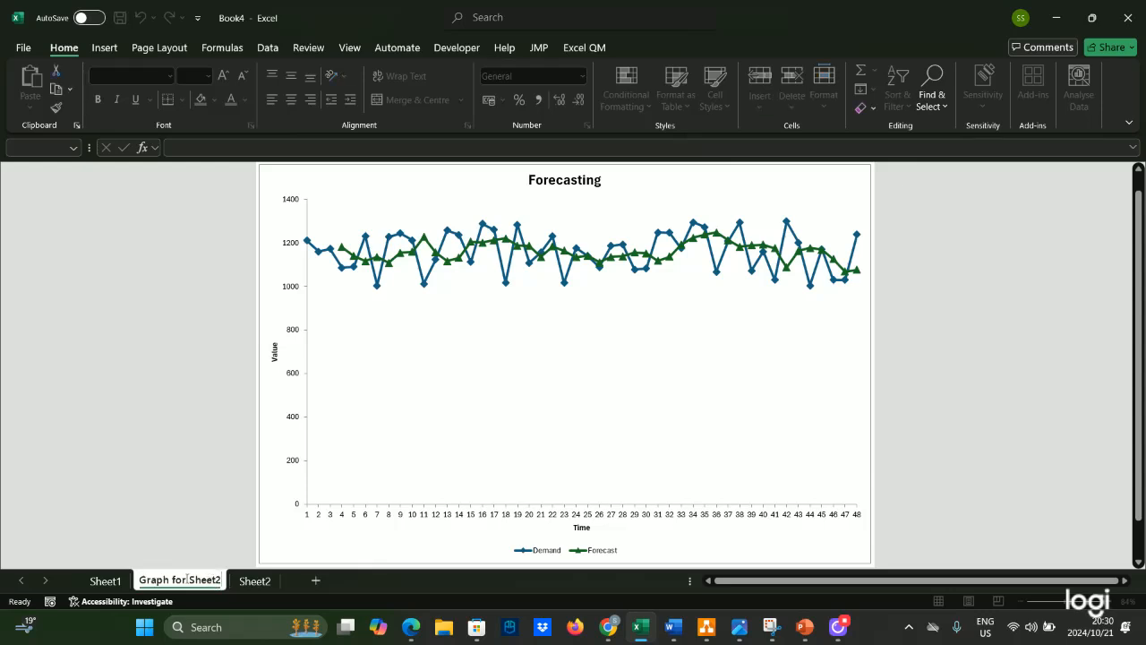
key(BackSpace)
key(BackSpace)
key(BackSpace)
key(BackSpace)
key(BackSpace)
key(BackSpace)
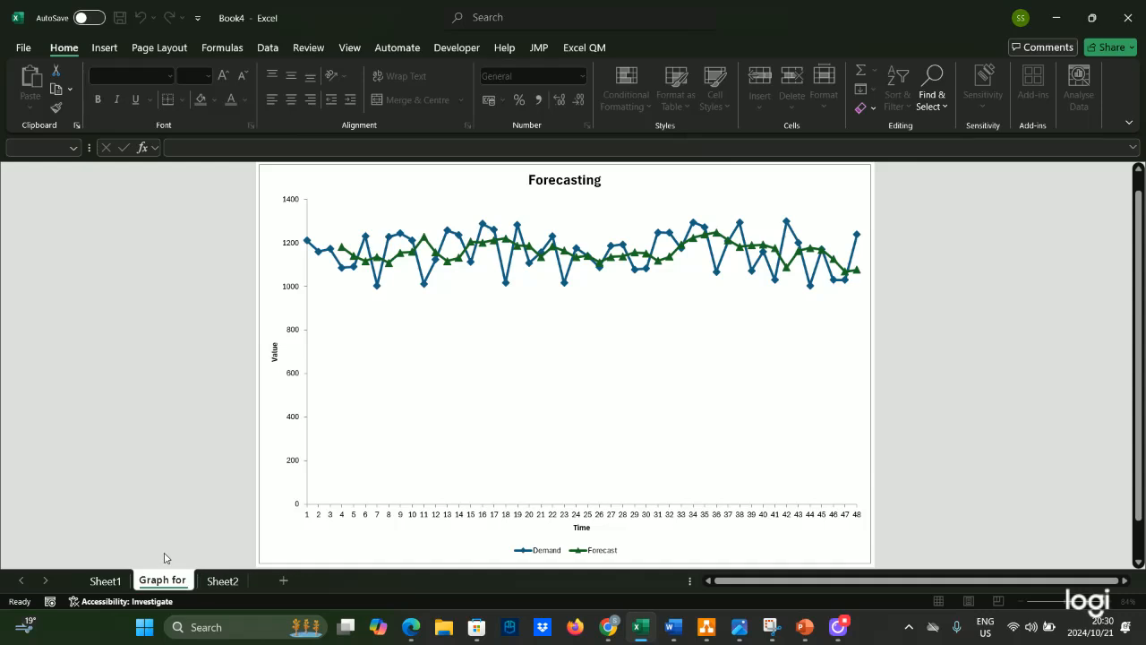
key(Caps_Lock)
text(M)
key(Caps_Lock)
text(ov)
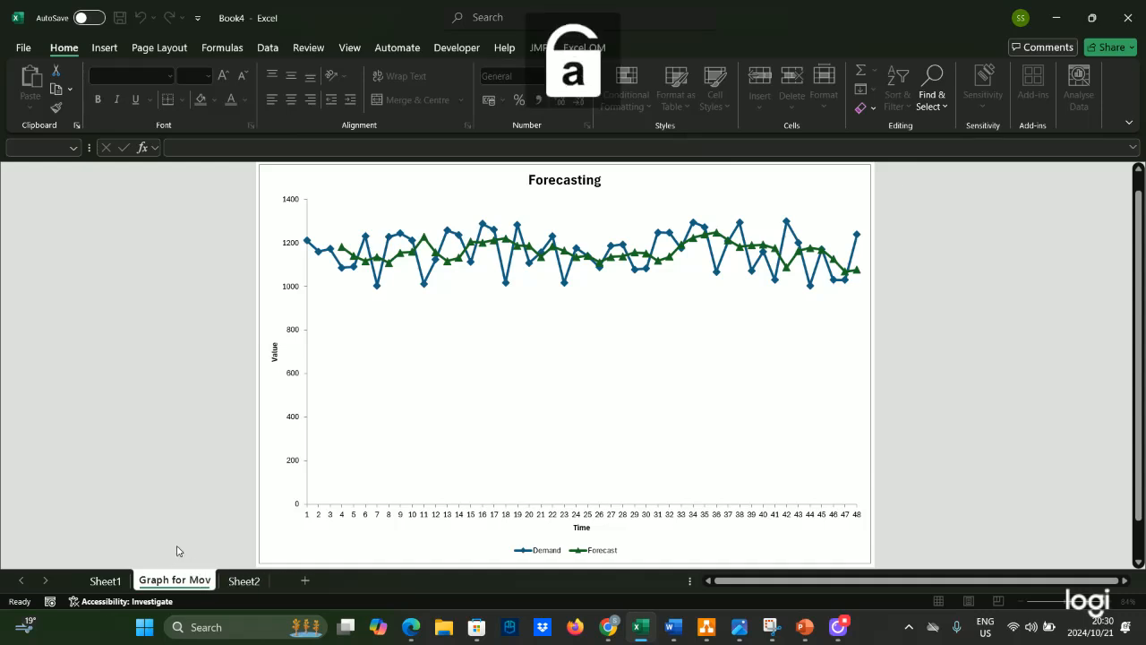
text(ing)
key(Caps_Lock)
text(A)
key(Caps_Lock)
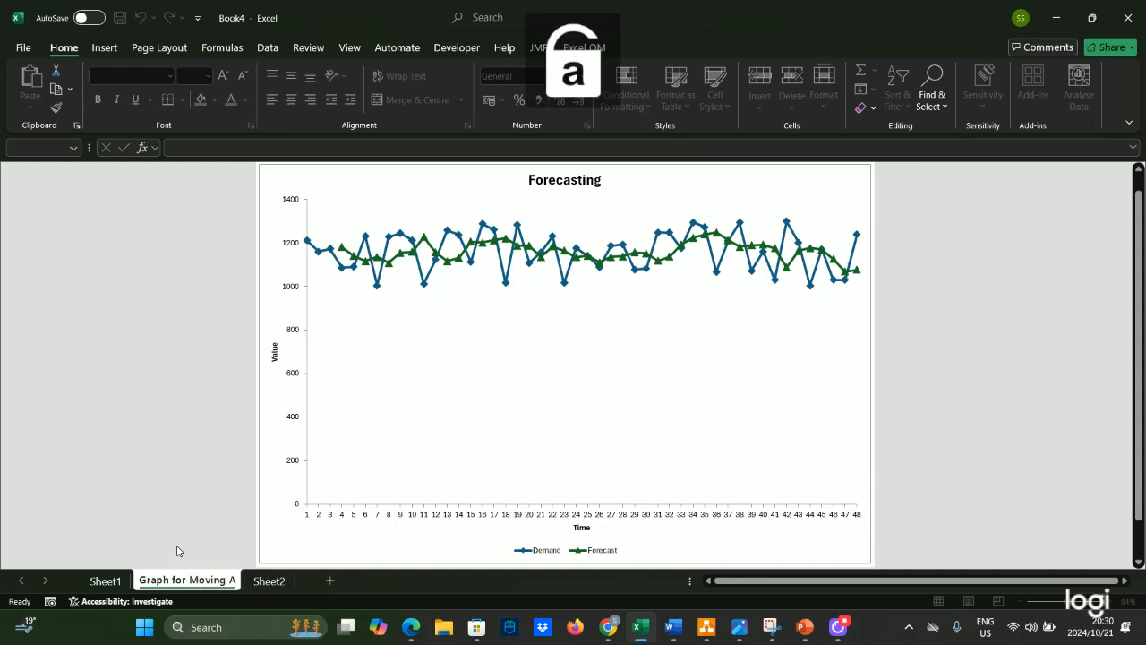
text(verafg)
key(BackSpace)
key(BackSpace)
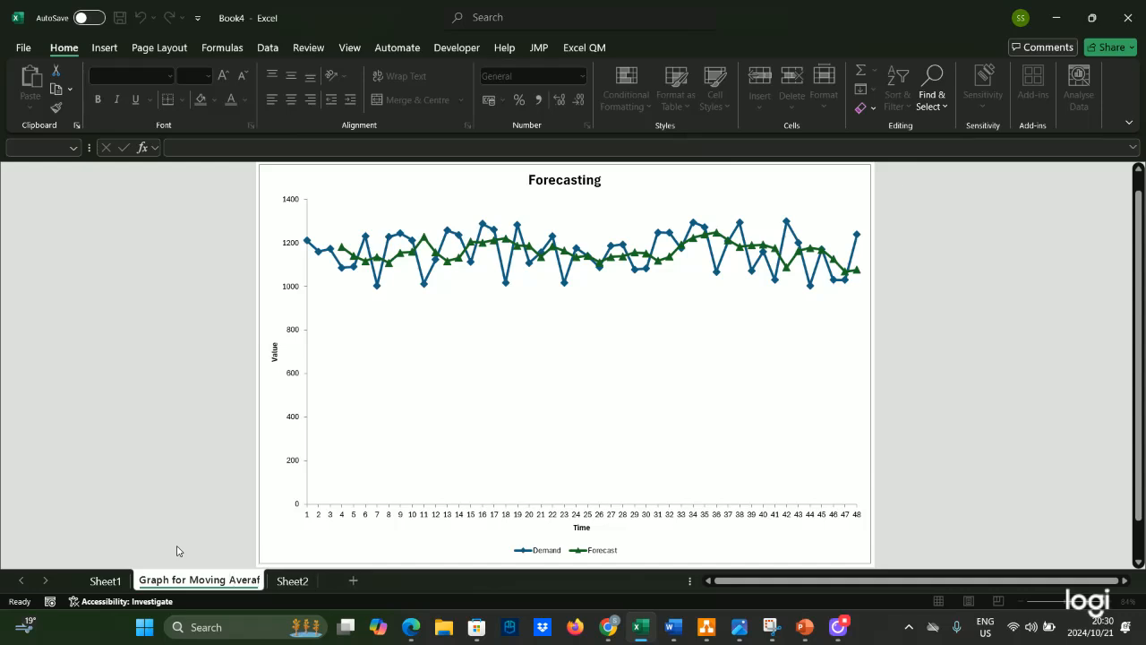
text(ge)
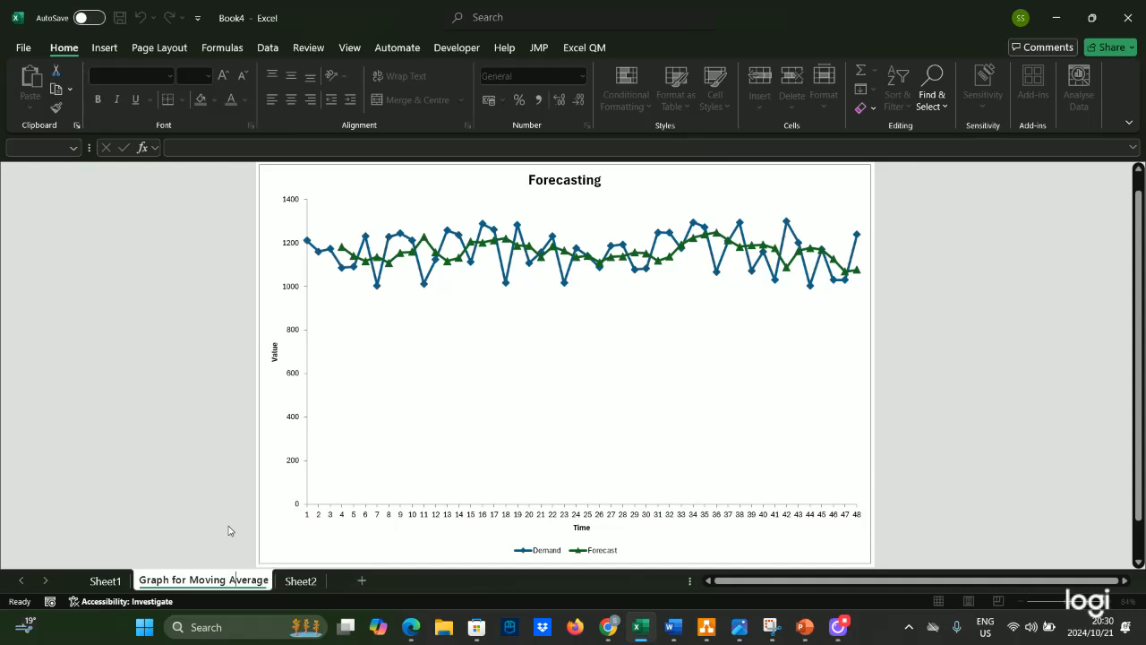
Rename Sheet2, which holds the forecast results, as "3 month moving average"
click(283, 583)
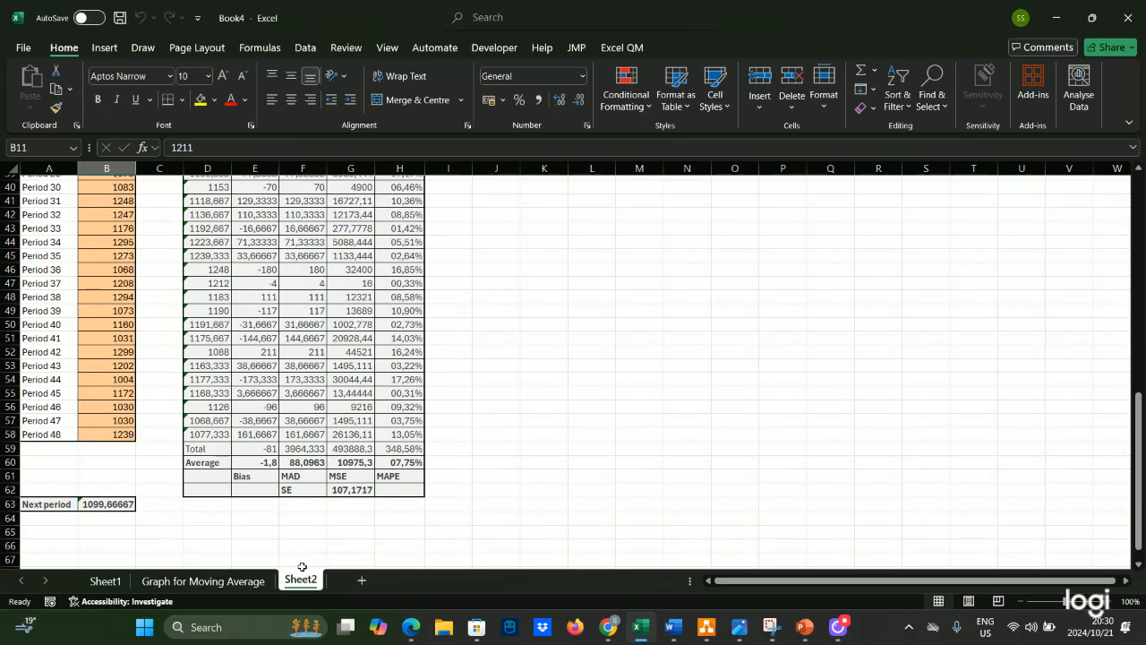
double_click(297, 582)
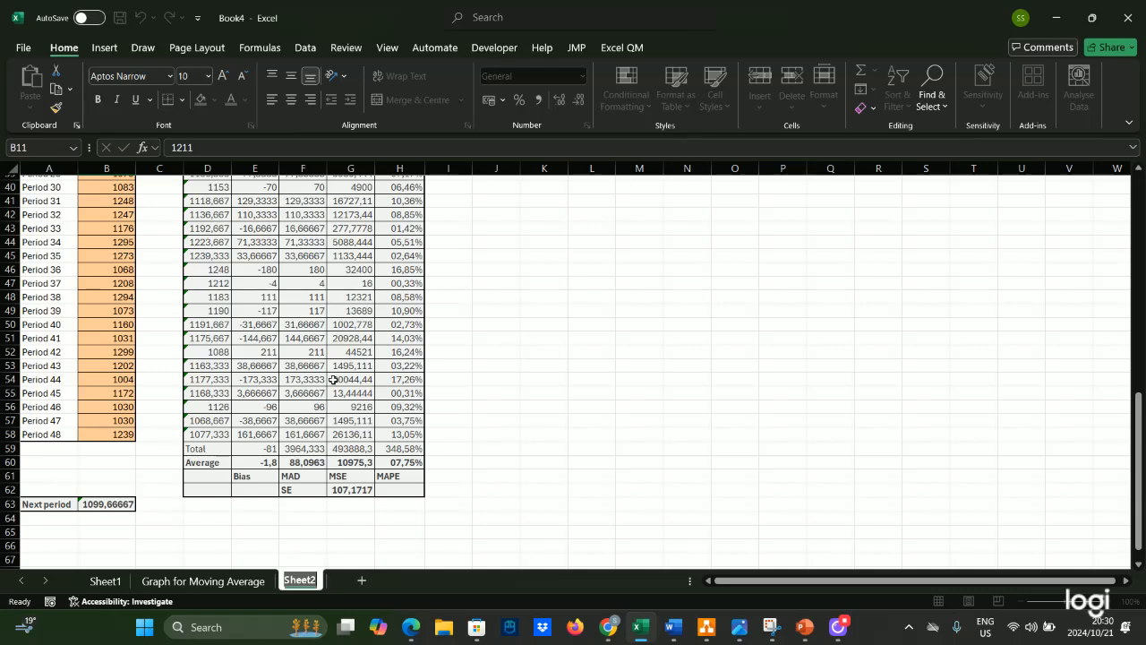
key(Caps_Lock)
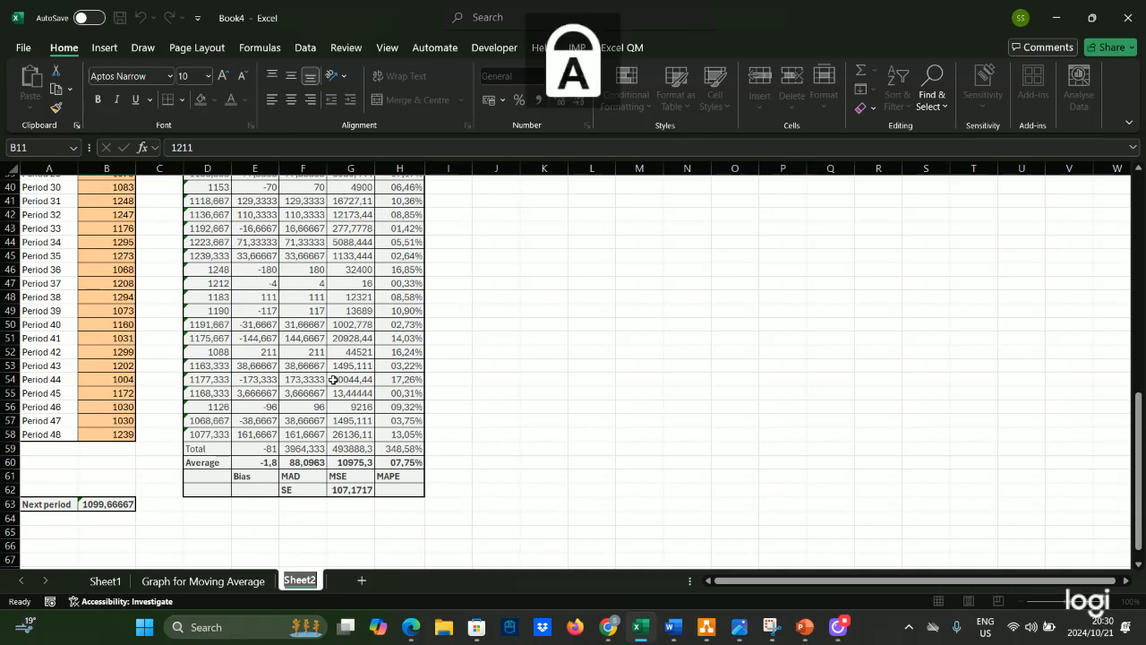
text(A)
key(Caps_Lock)
text(ana)
key(BackSpace)
key(BackSpace)
key(BackSpace)
key(BackSpace)
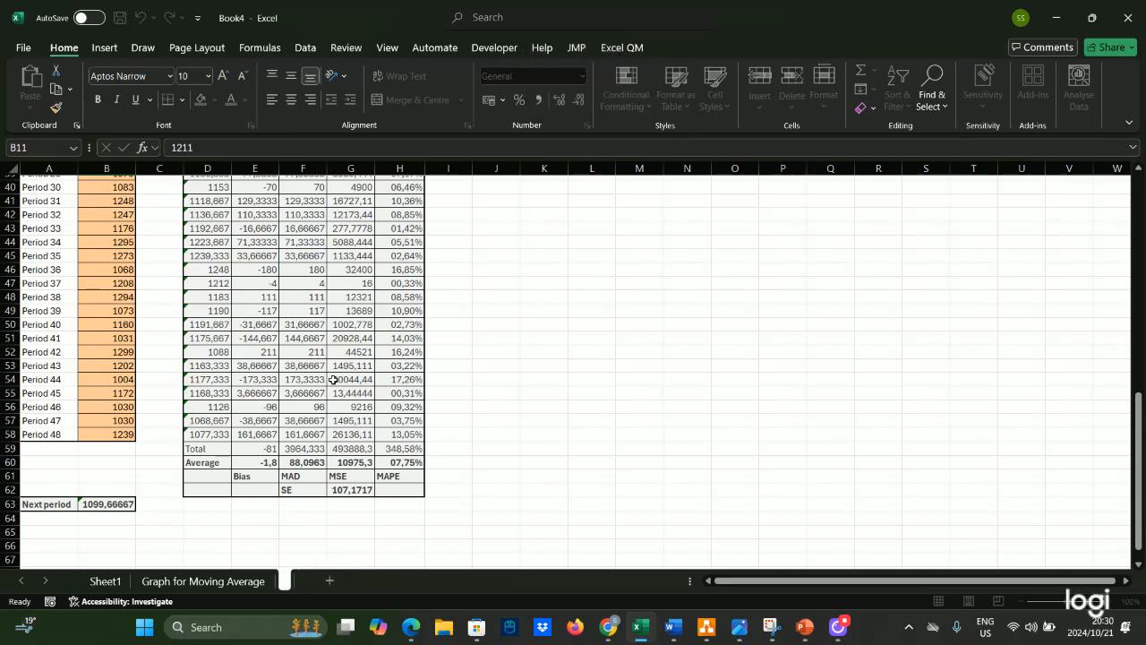
text(3 mon)
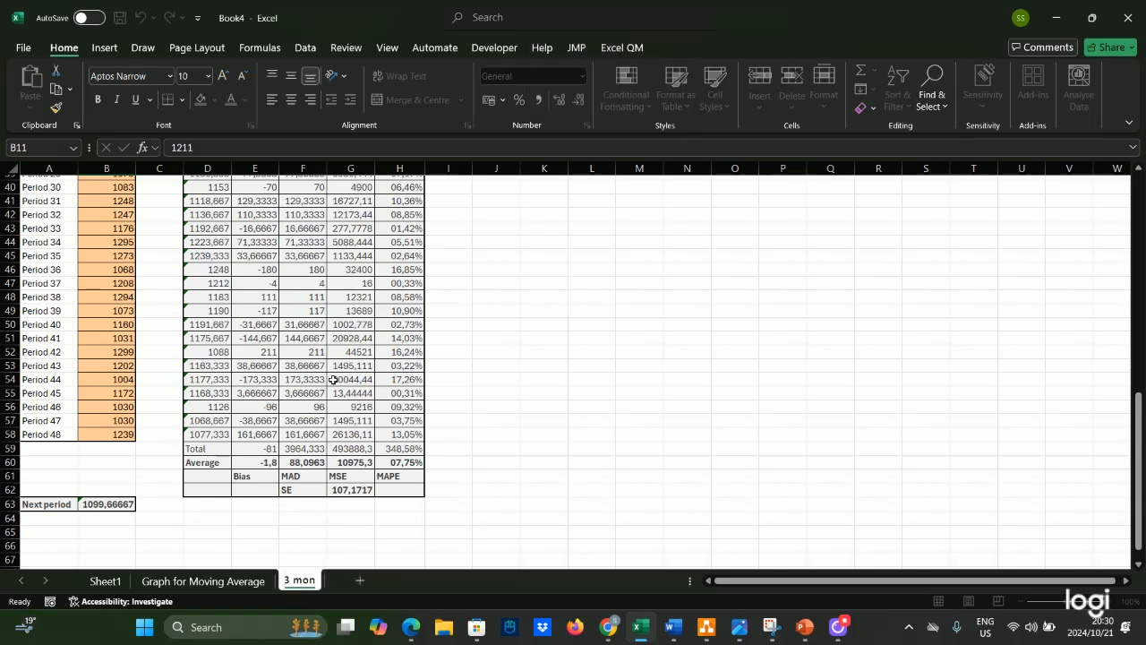
text(th moving)
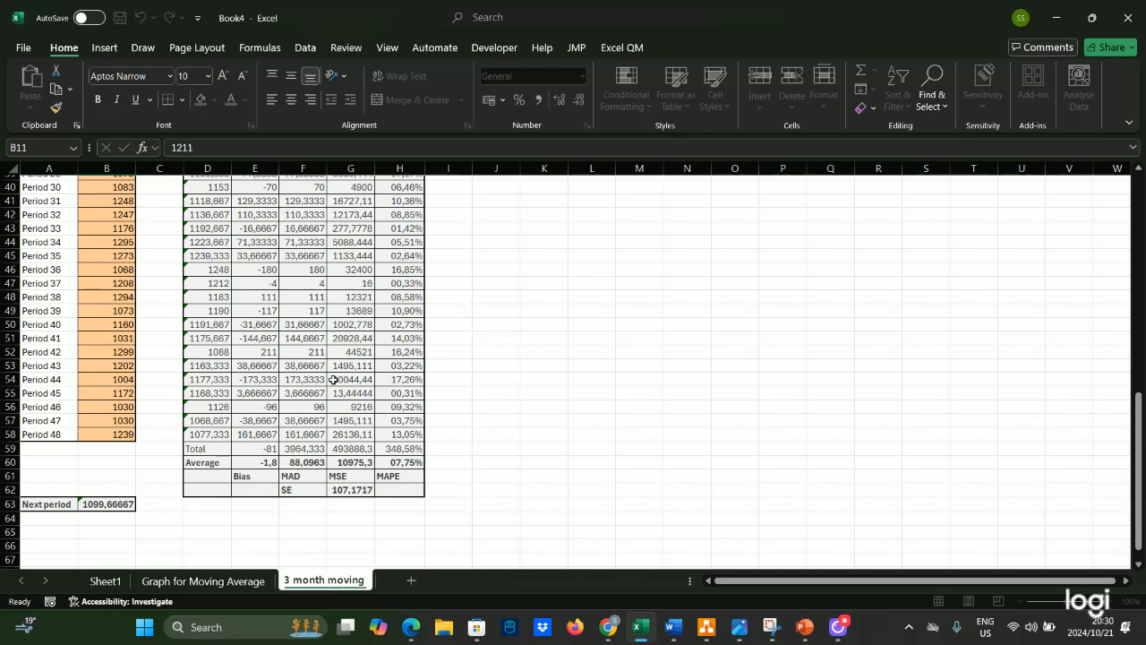
text( average)
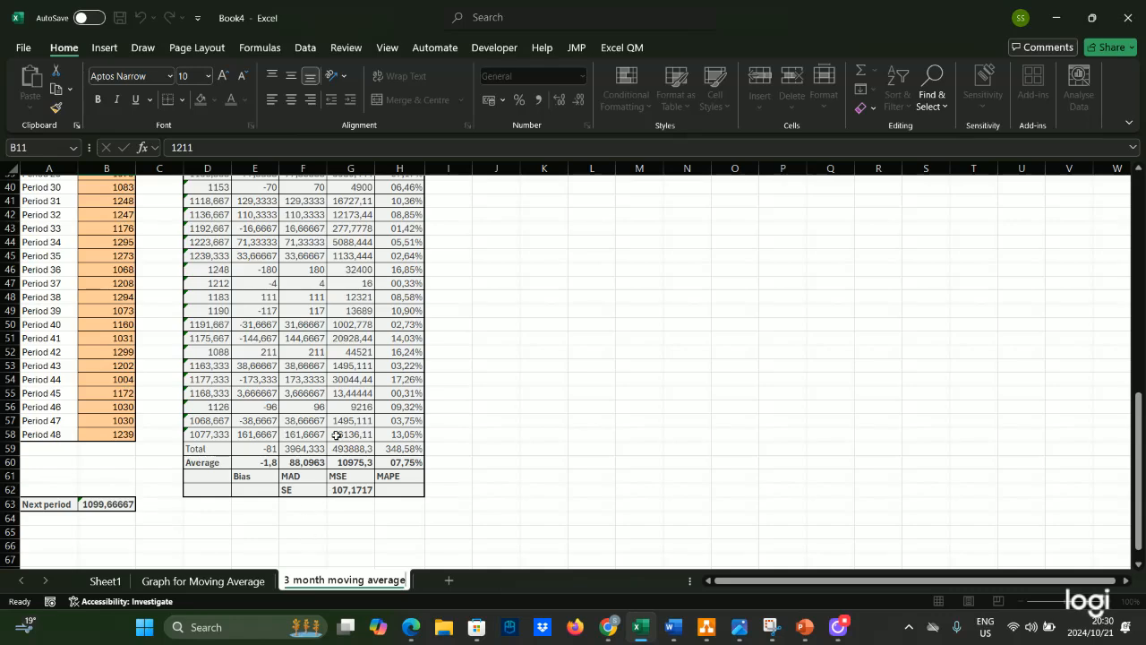
click(507, 349)
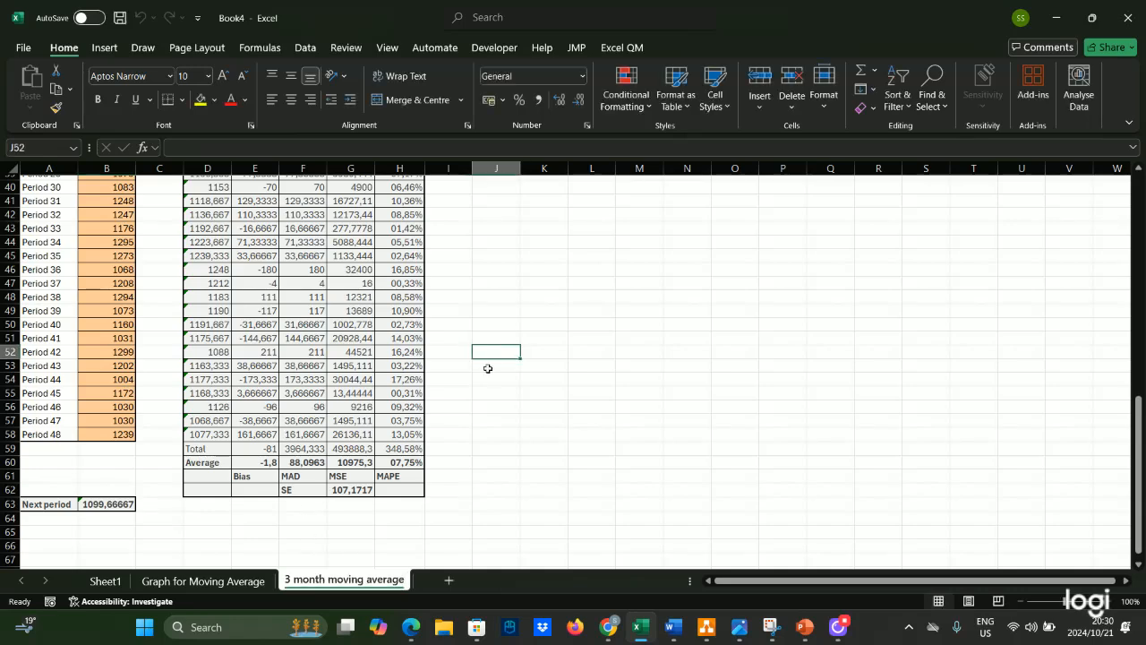
Try a longer moving average by raising the number of periods on the forecast sheet to 11
scroll(487, 380, up, 13)
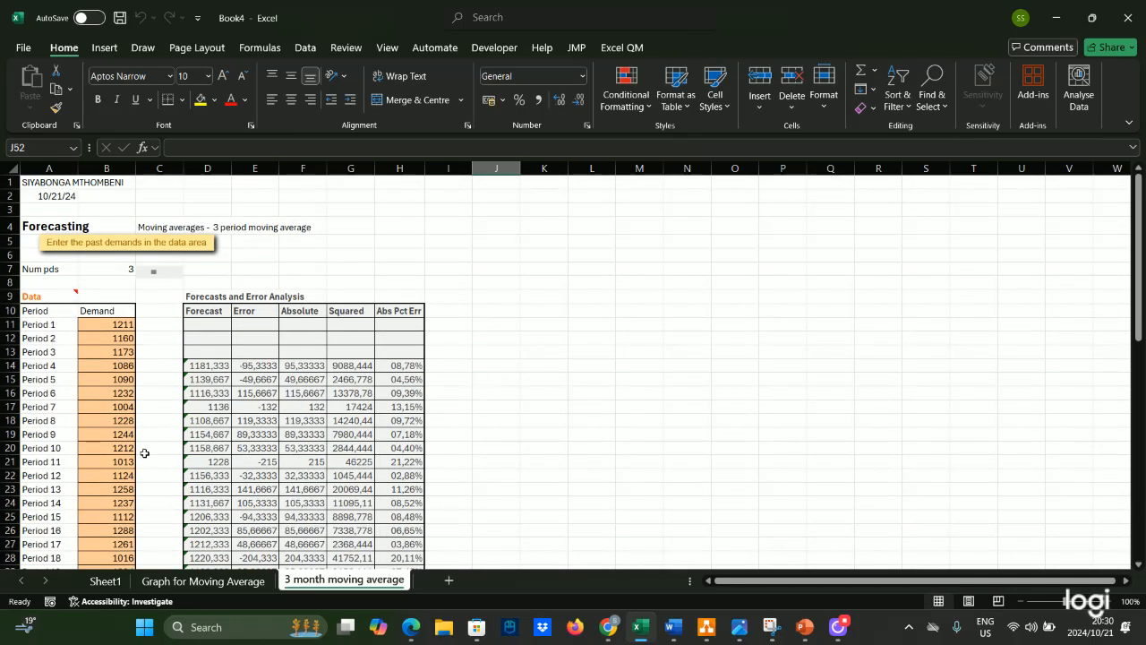
click(153, 272)
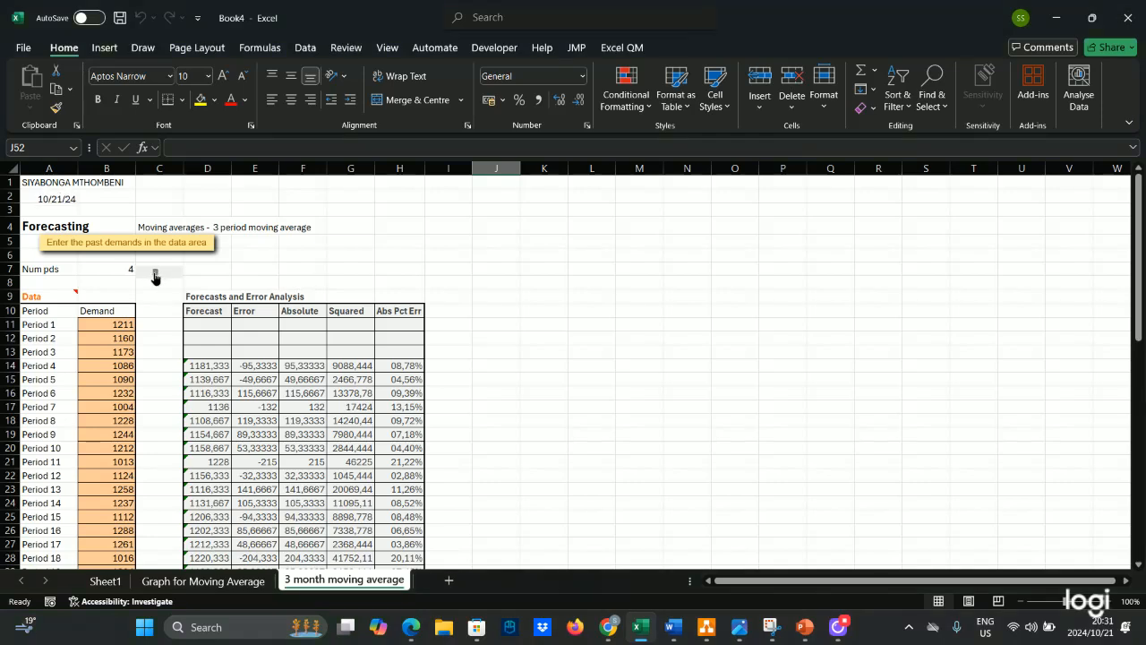
click(154, 273)
click(154, 274)
click(154, 274)
click(154, 274)
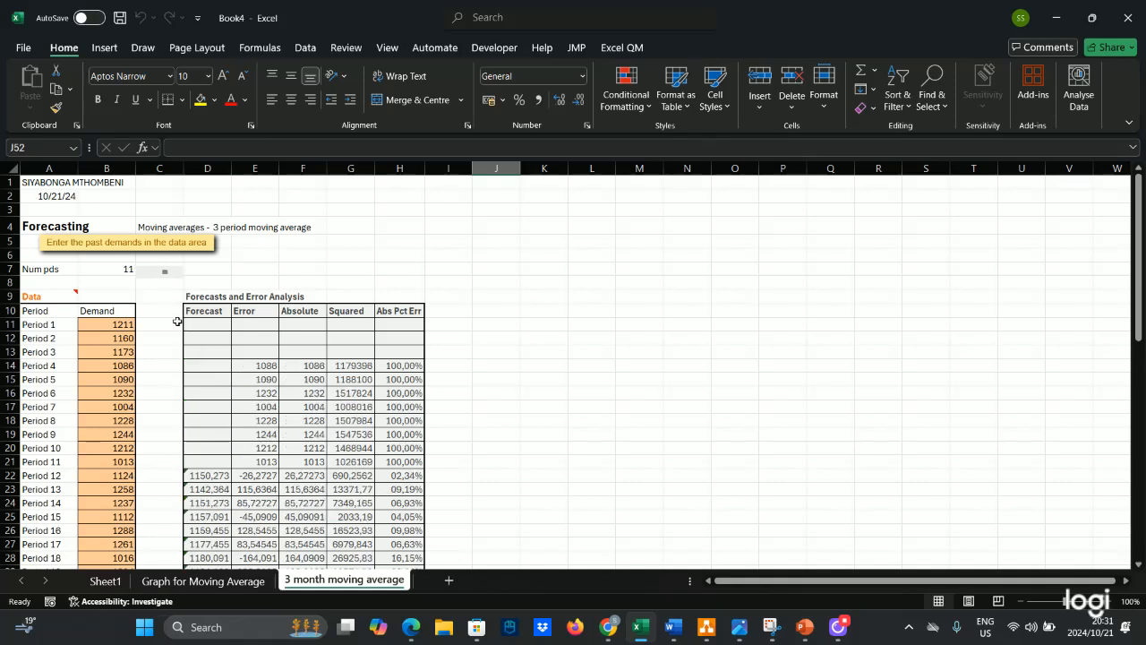
Bring the number of periods in the moving average back down to 3
click(162, 278)
click(160, 279)
click(157, 279)
click(154, 278)
click(153, 279)
click(151, 278)
click(152, 271)
click(157, 301)
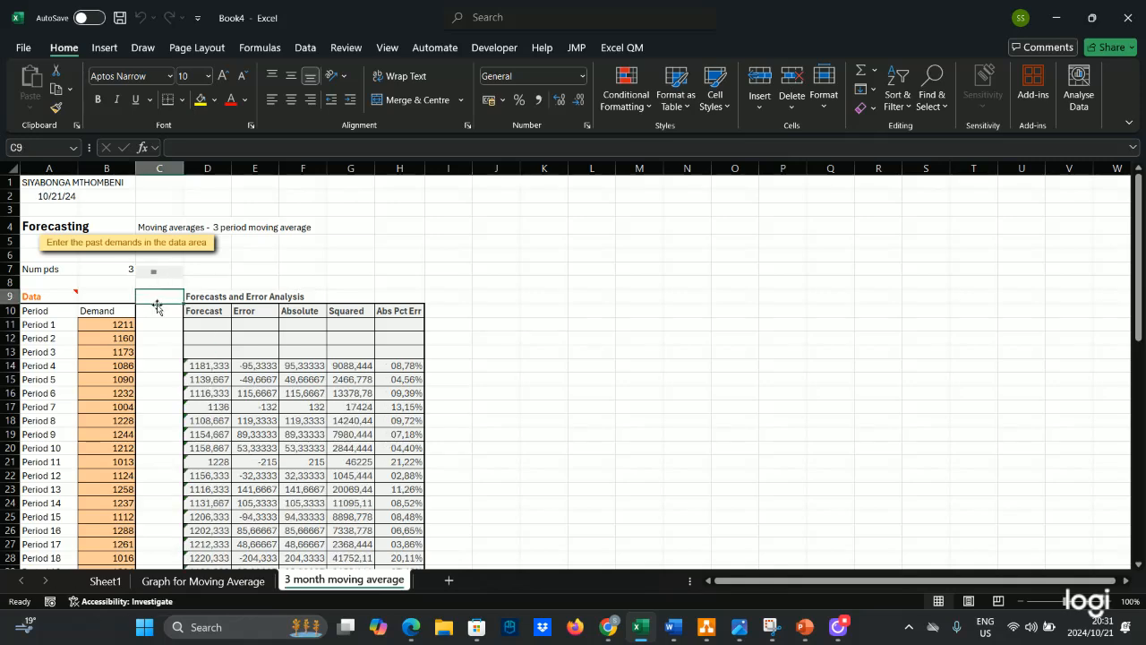
Examine the next-period forecast and the averaged Bias, MAD, MSE, MAPE and SE values below the forecast table
scroll(254, 455, down, 18)
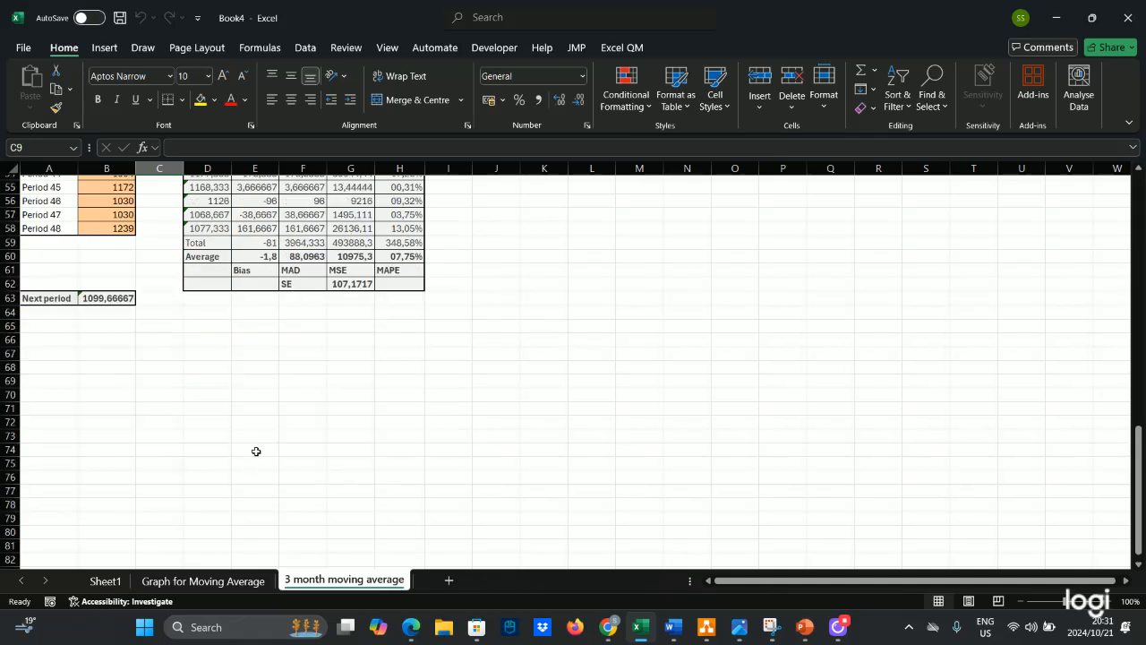
scroll(249, 458, up, 4)
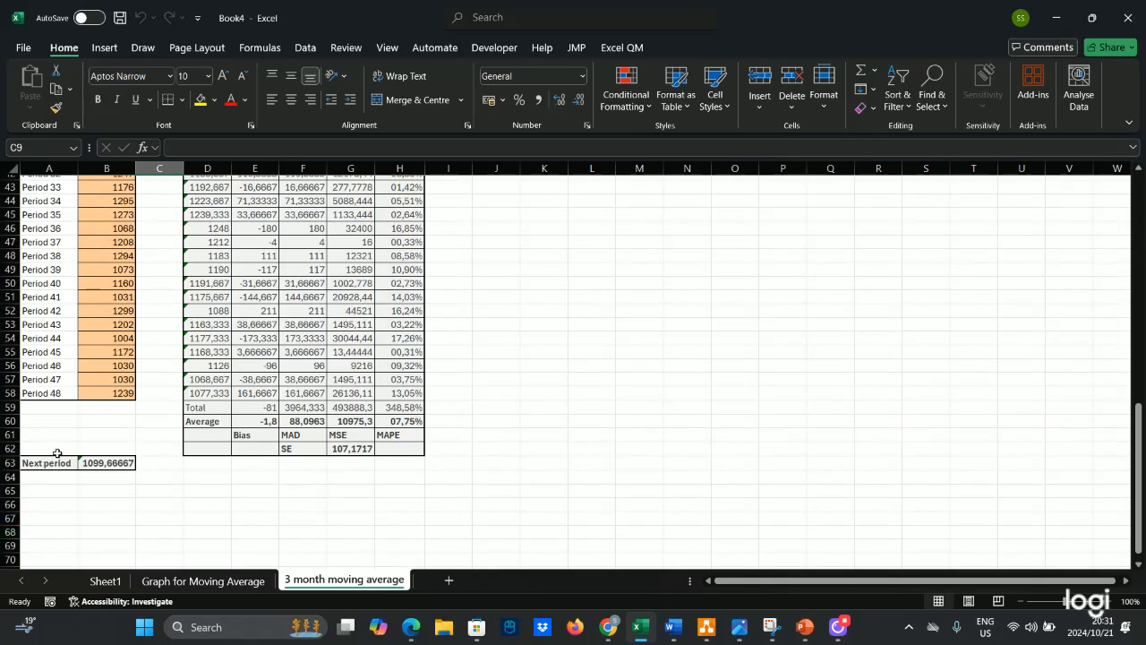
drag(40, 465, 109, 465)
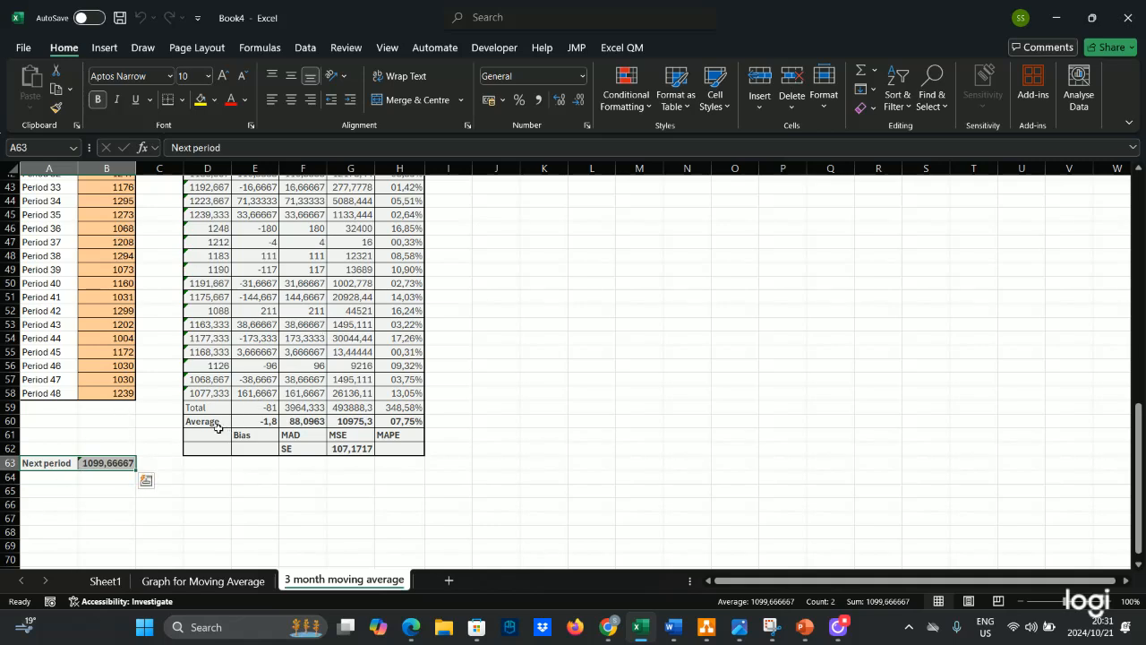
drag(212, 422, 397, 445)
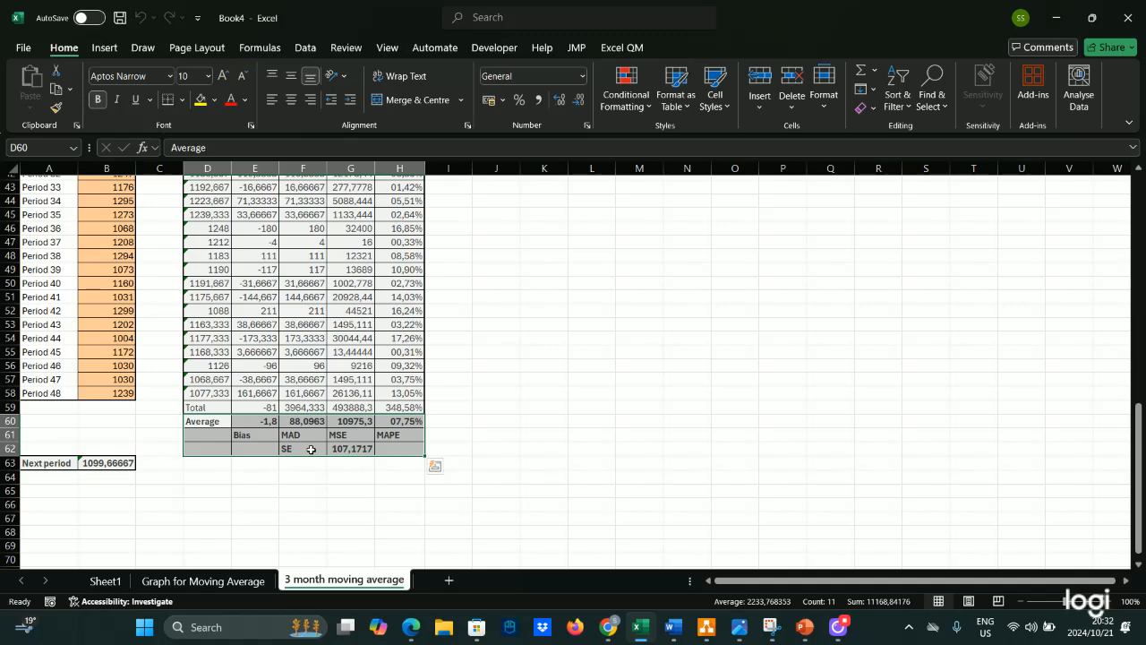
Open Sheet1, check the remaining tasks in the OPRMIB2 LAB TEST 1 document in Chrome, and return to the start of the data in Excel
click(105, 580)
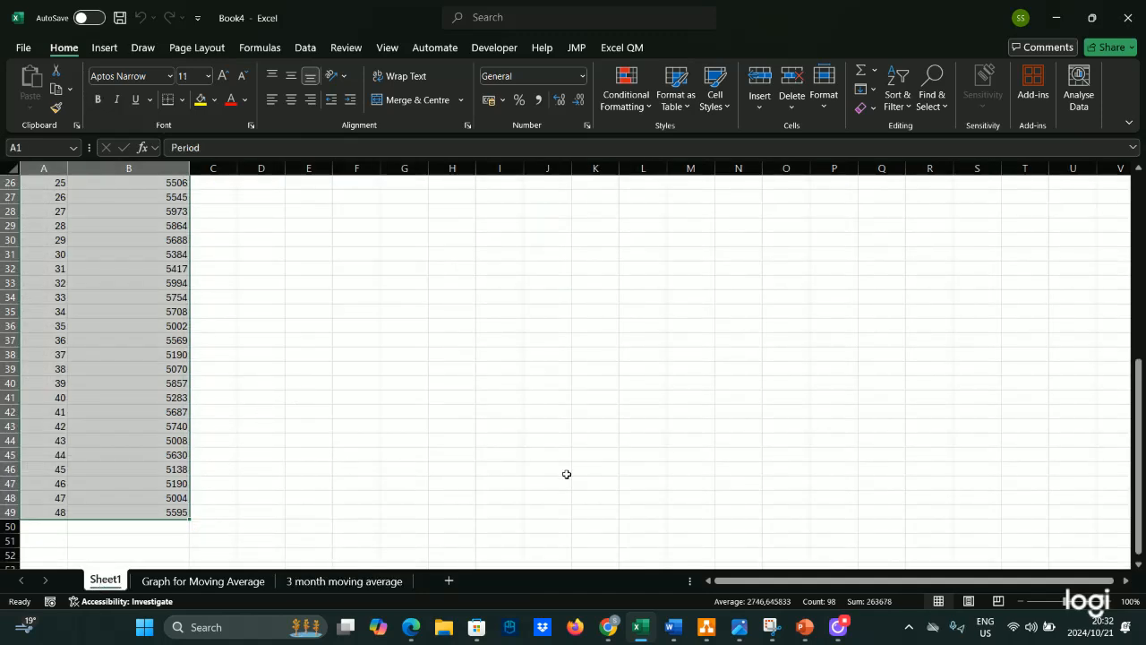
mouse_move(608, 627)
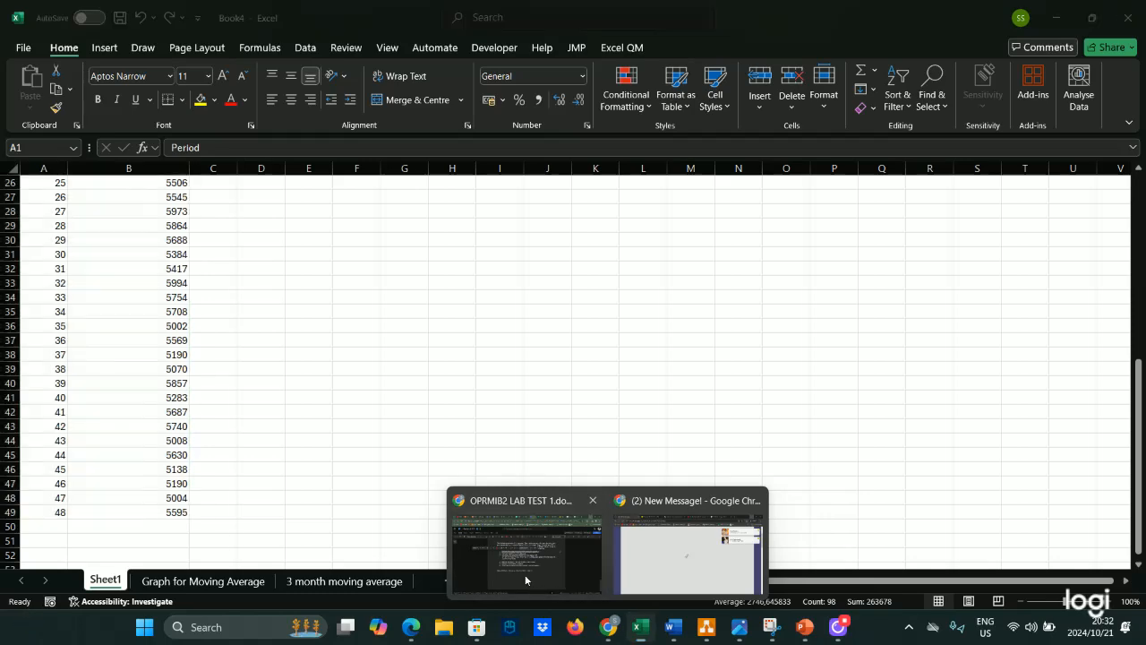
click(525, 574)
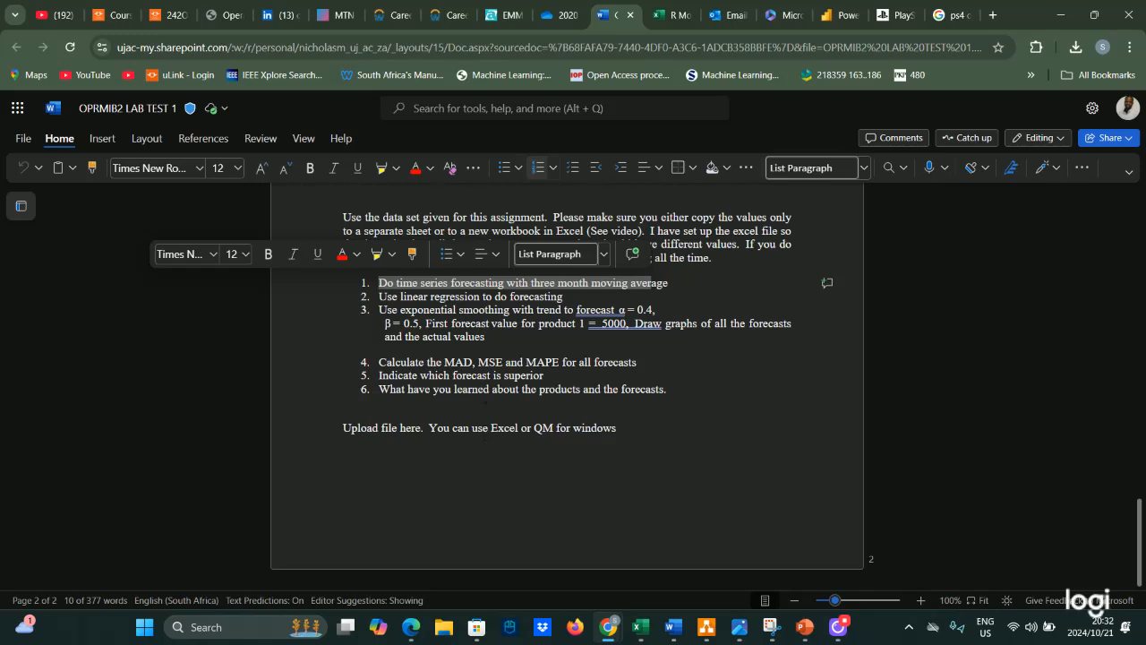
click(486, 399)
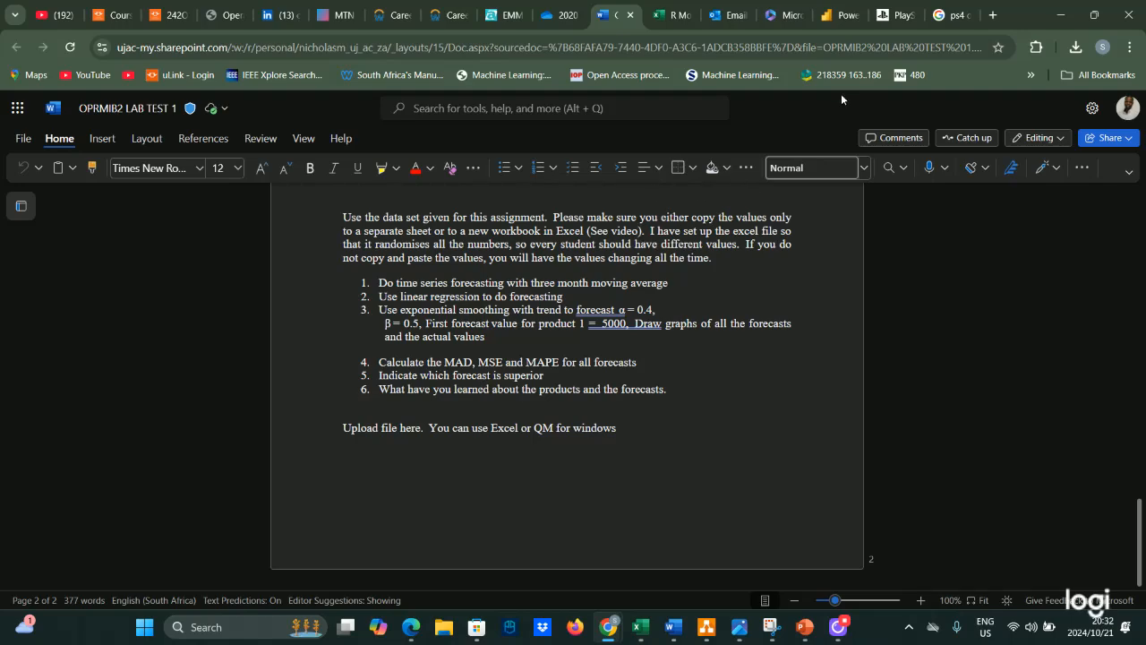
click(1060, 12)
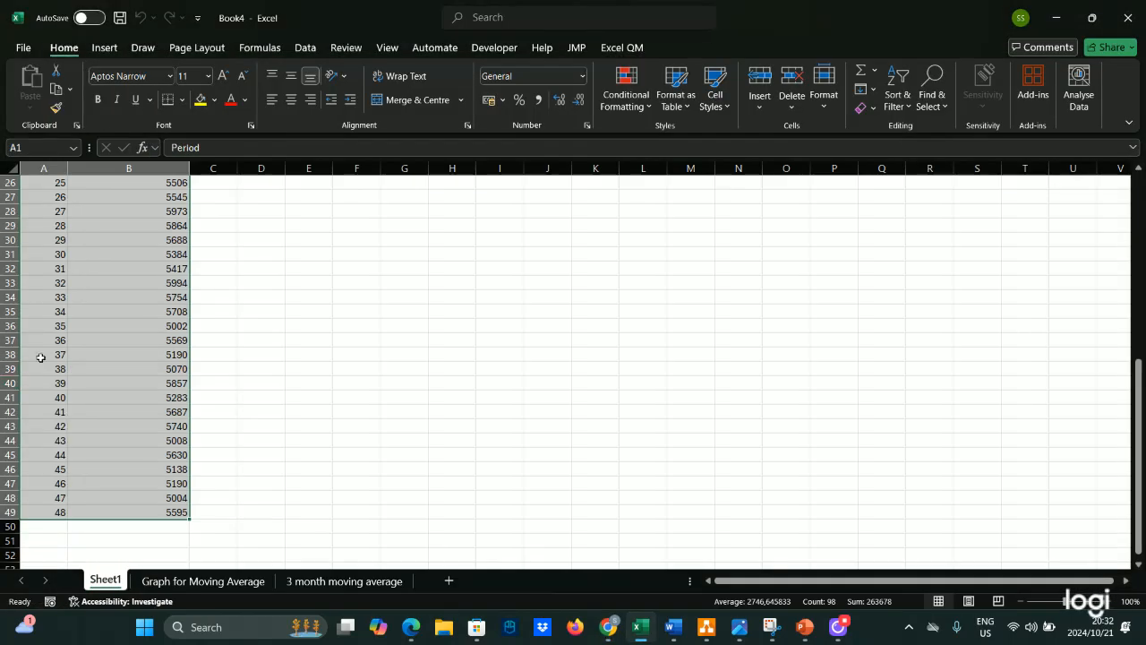
scroll(114, 261, up, 8)
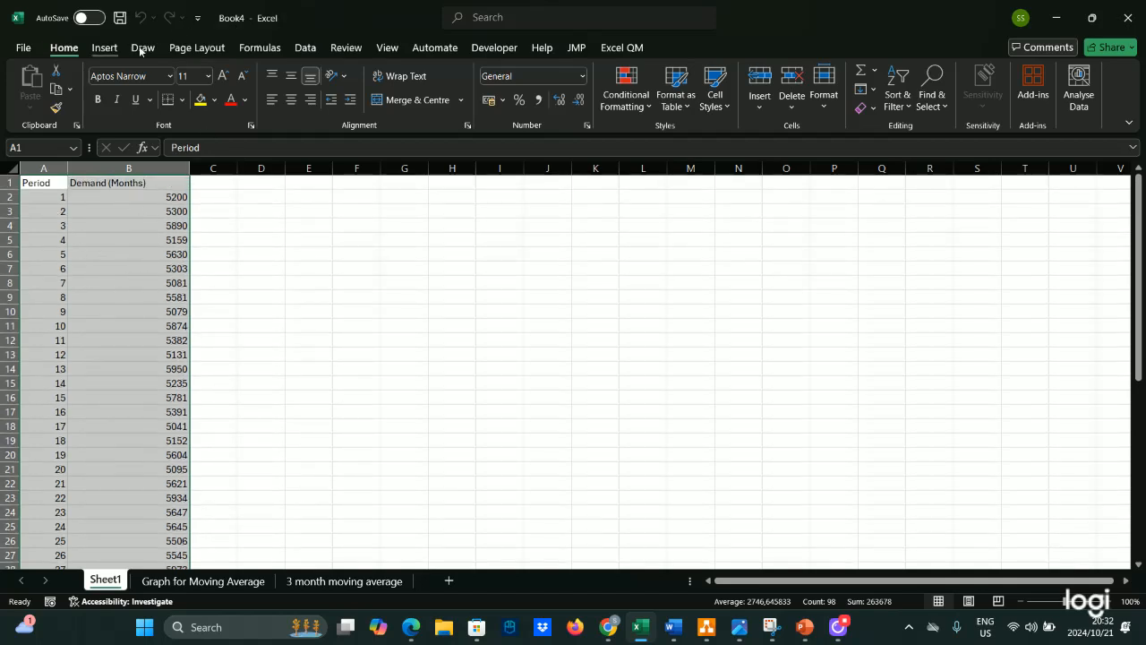
Create a weighted moving average forecast with 48 past periods, 3 periods to average and a graph, and check the generated graph
click(602, 49)
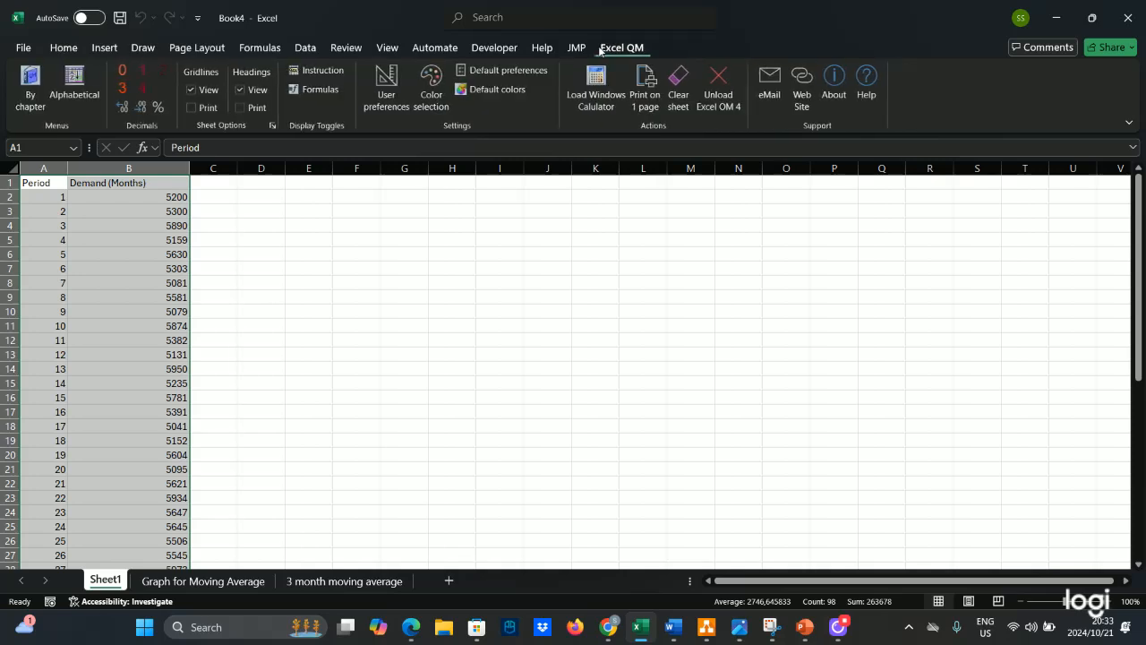
click(79, 90)
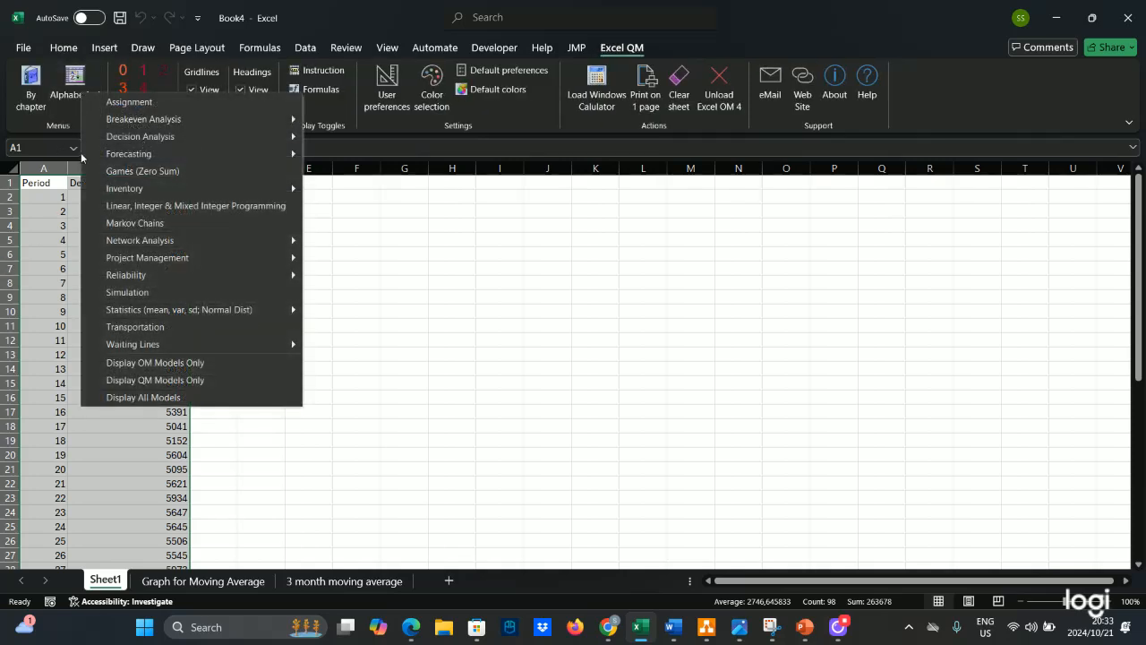
mouse_move(257, 154)
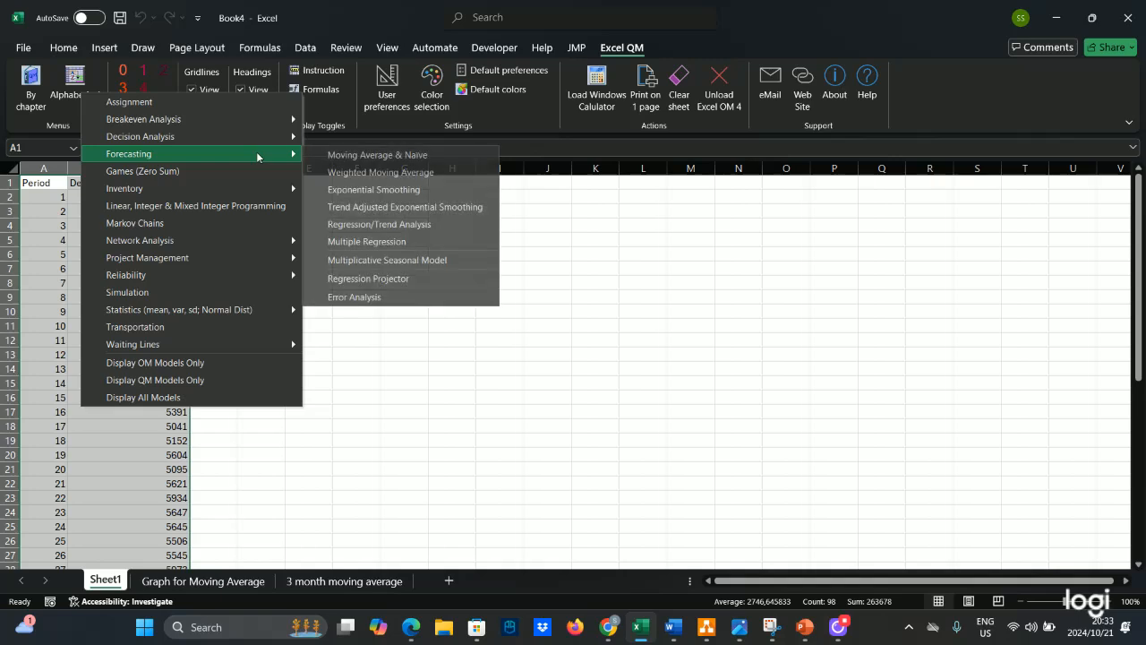
click(336, 181)
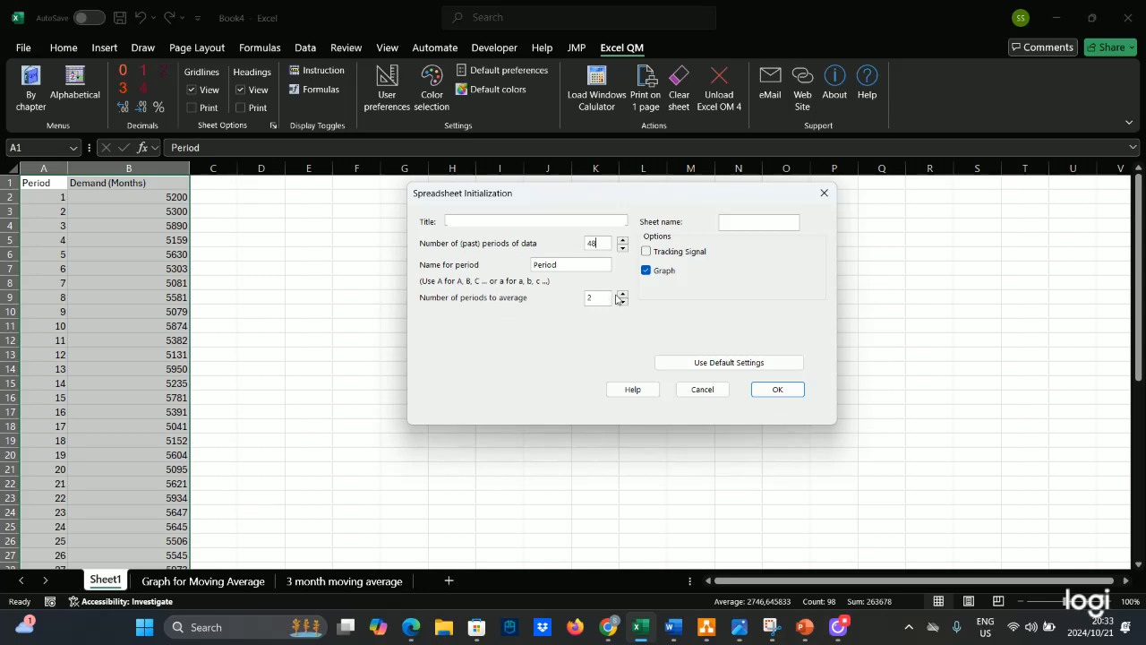
click(757, 388)
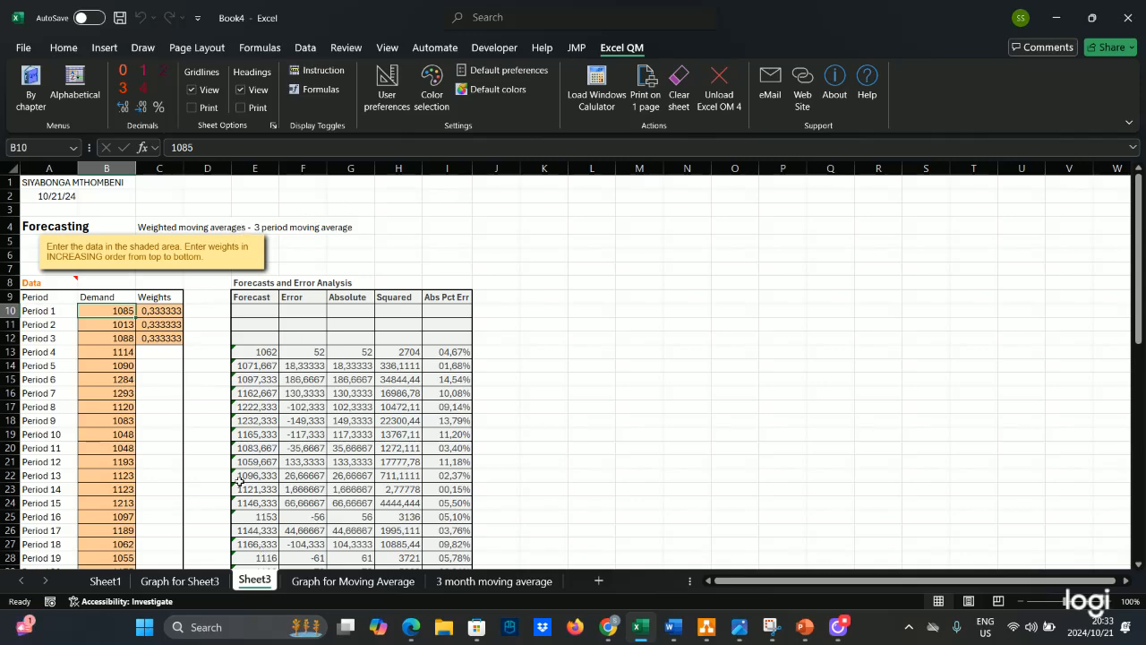
click(179, 582)
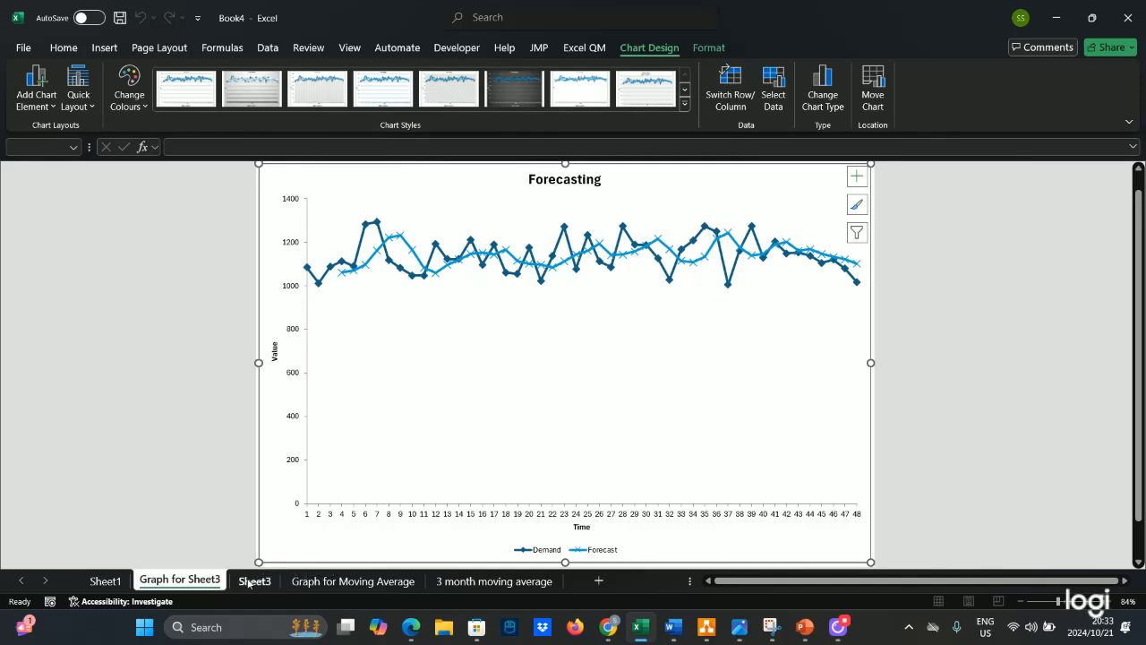
click(251, 581)
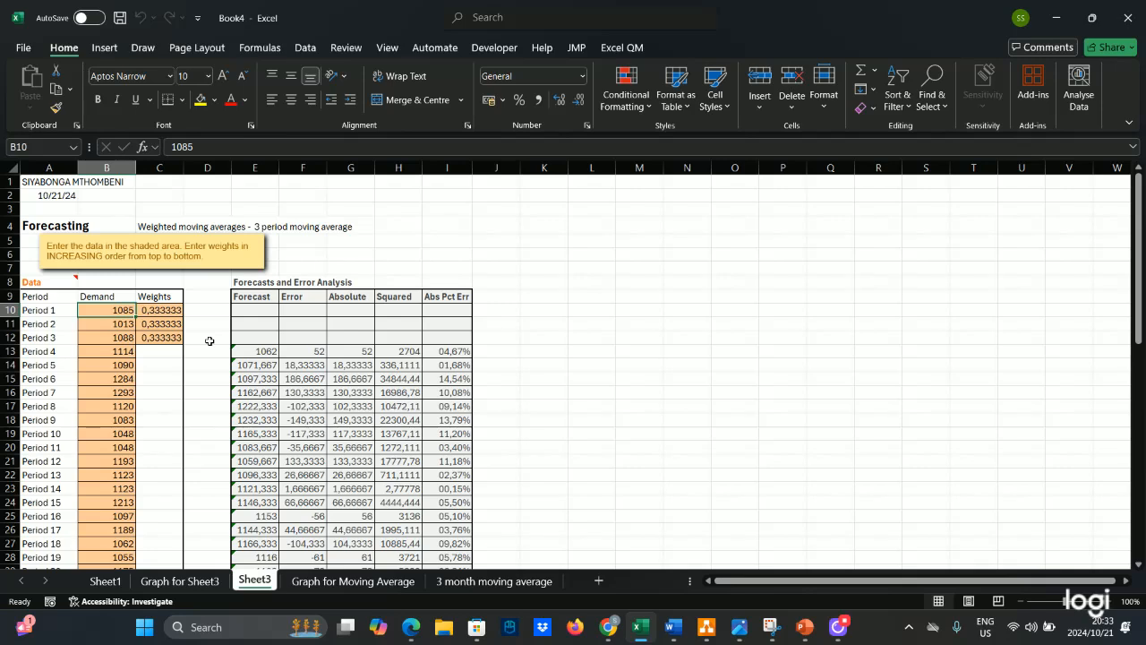
Set the weights for Periods 1, 2 and 3 on Sheet3 to 0,5, 0,3 and 0,2
click(150, 310)
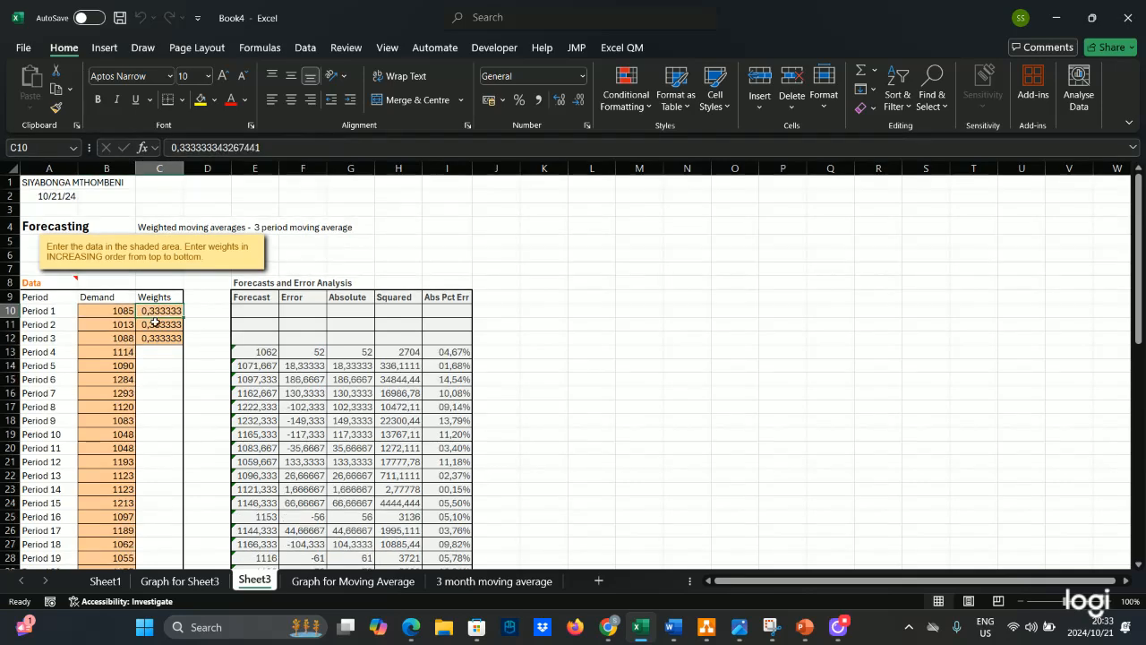
text(05)
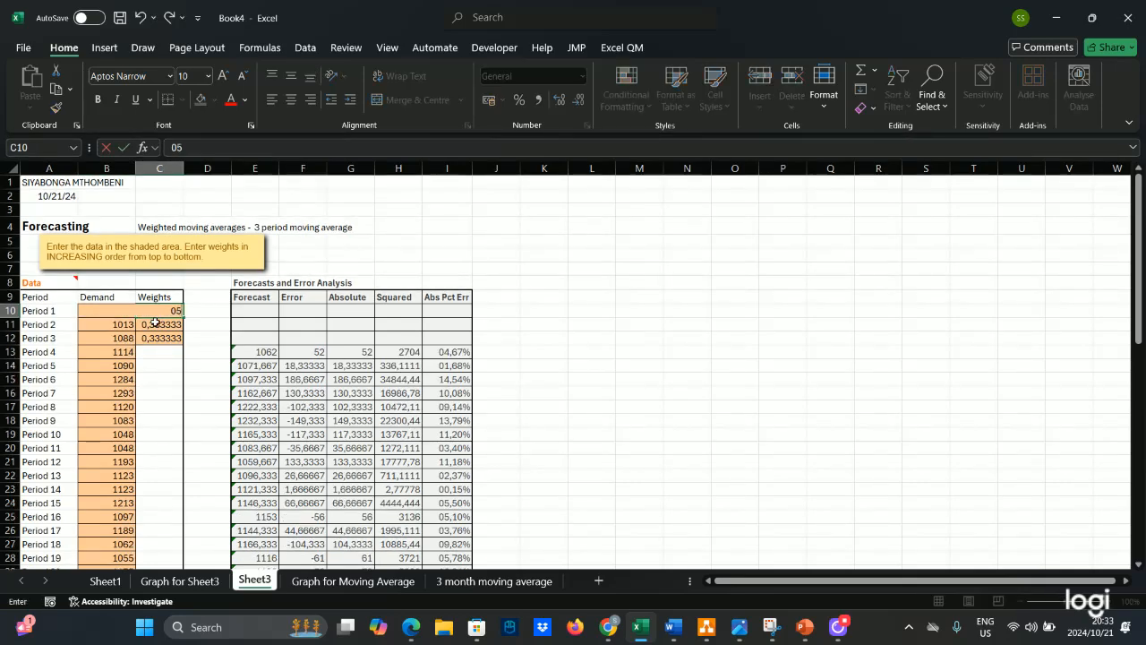
key(BackSpace)
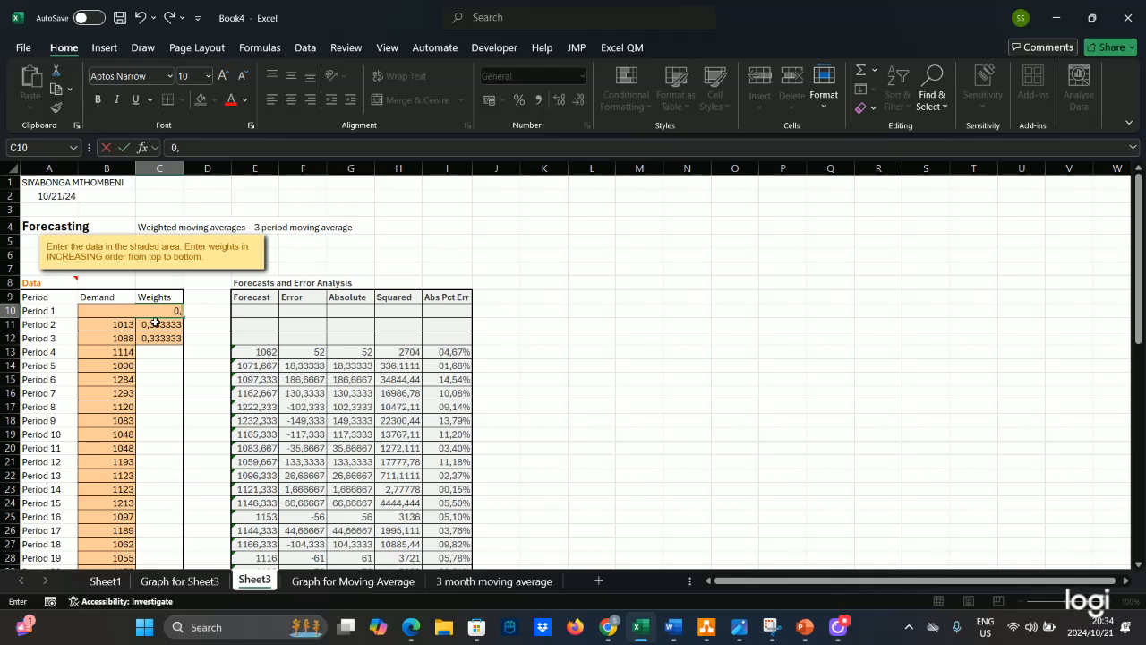
text(,5)
key(Return)
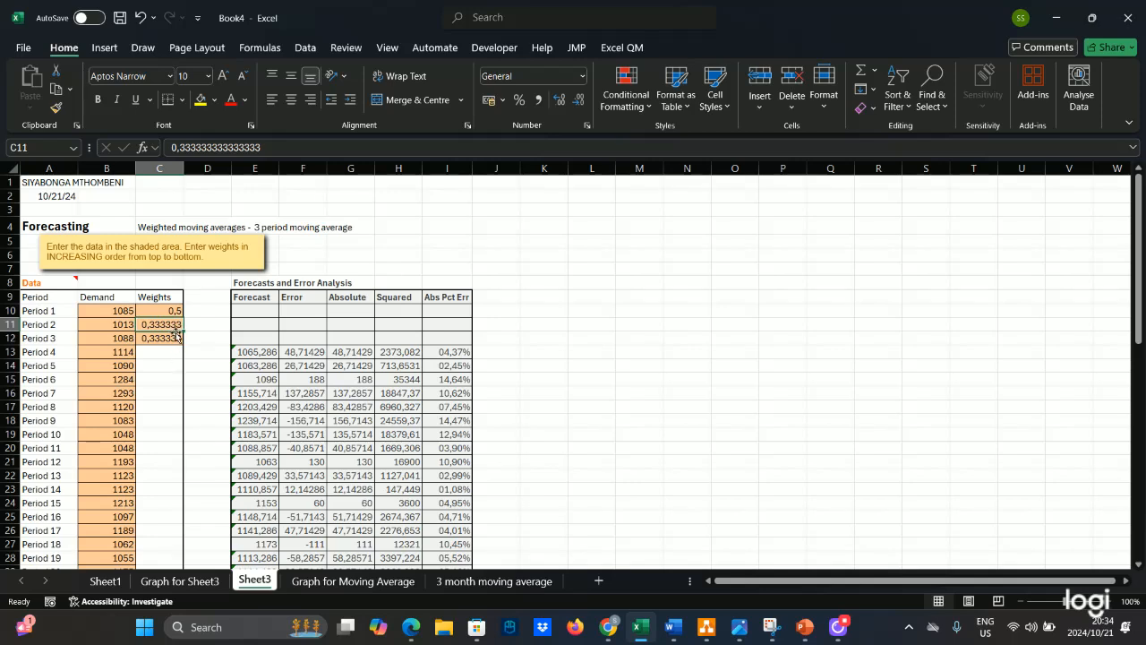
text(0)
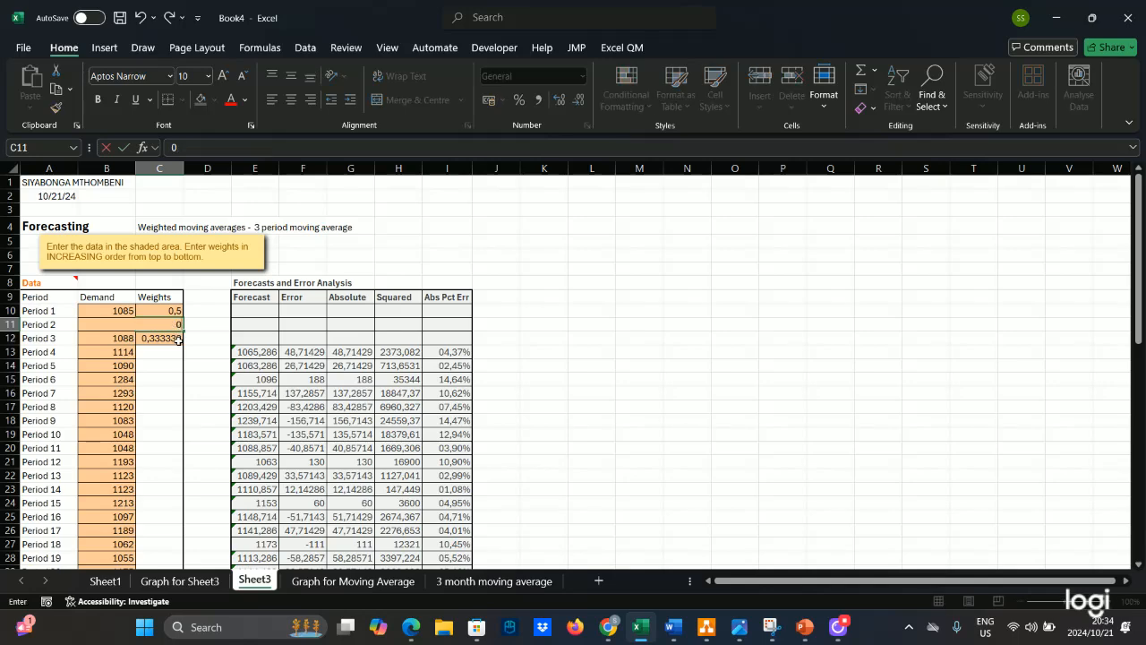
text(,3)
key(Return)
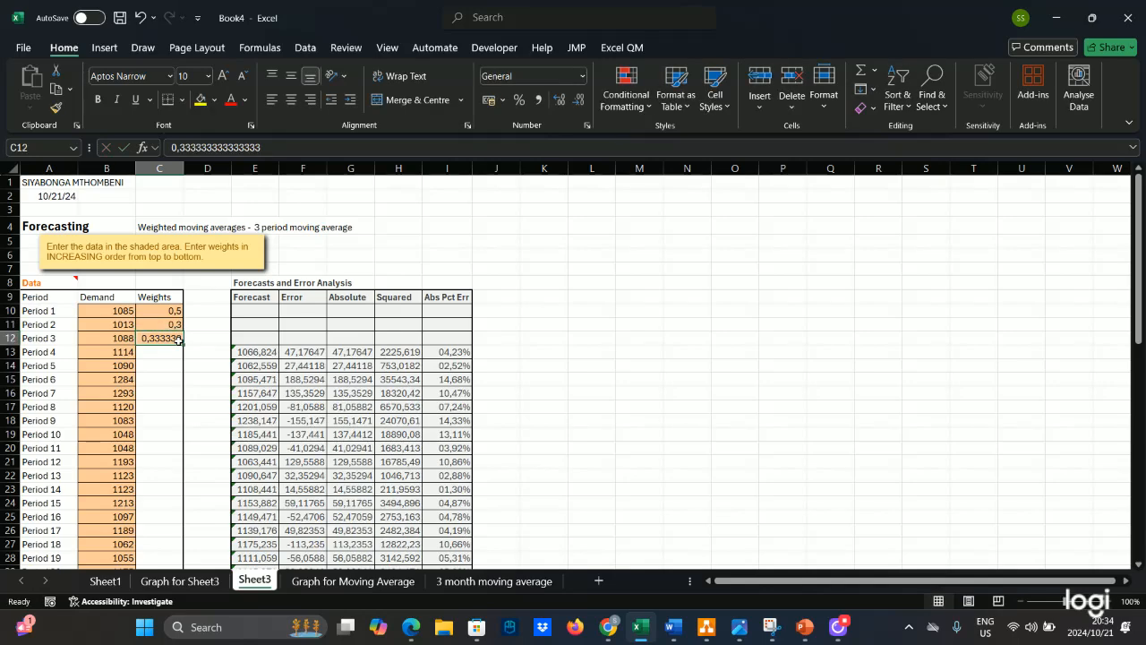
text(0)
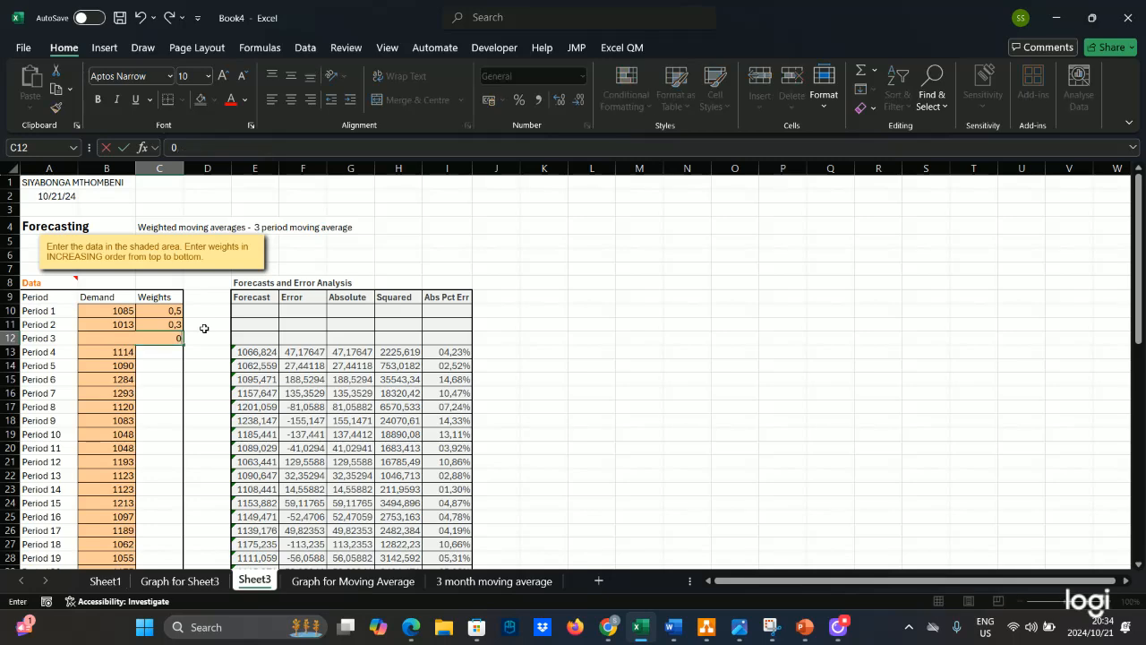
text(,2)
key(Left)
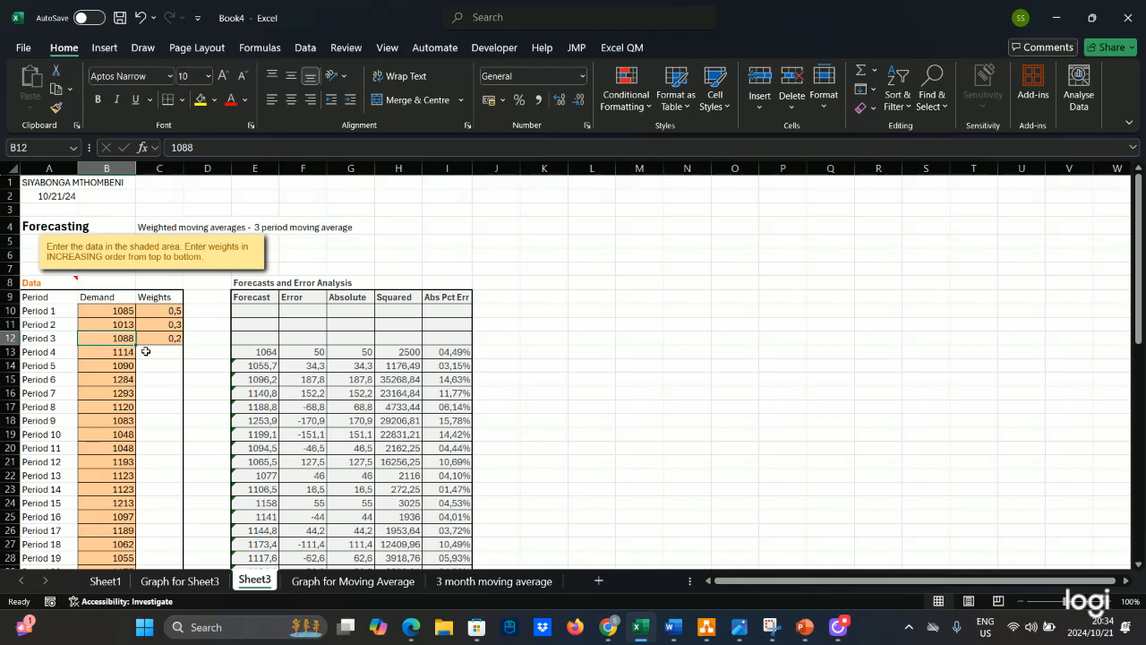
Check the three entered weights, the next-period forecast and the averaged Bias, MAD, MSE, MAPE and SE values on Sheet3
click(163, 310)
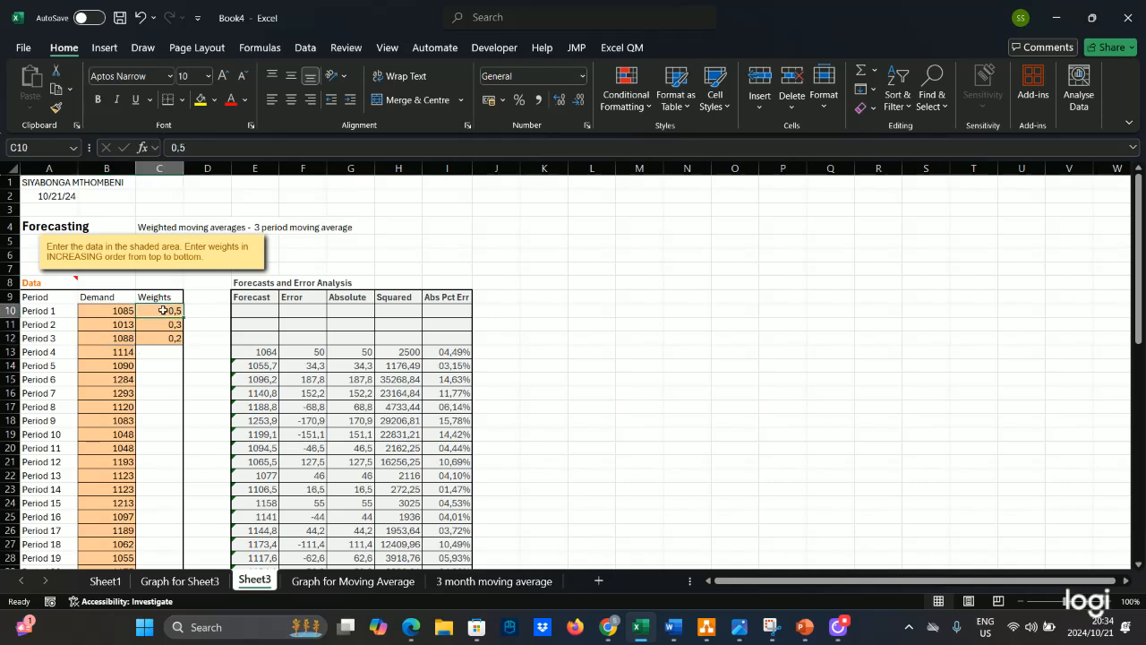
click(162, 325)
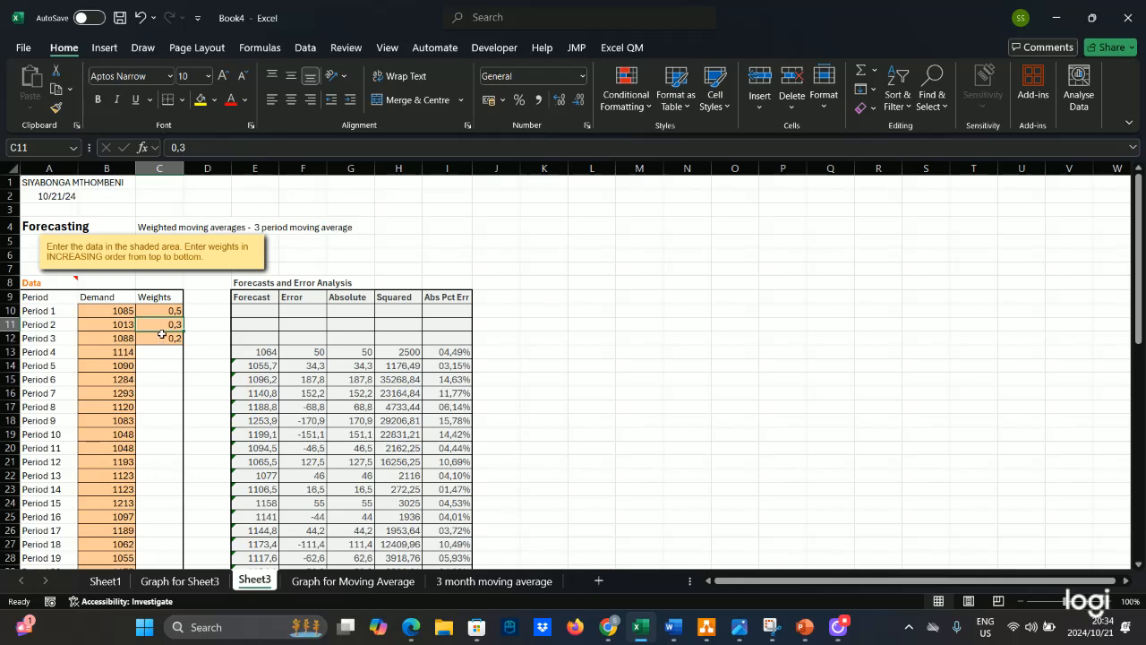
click(163, 339)
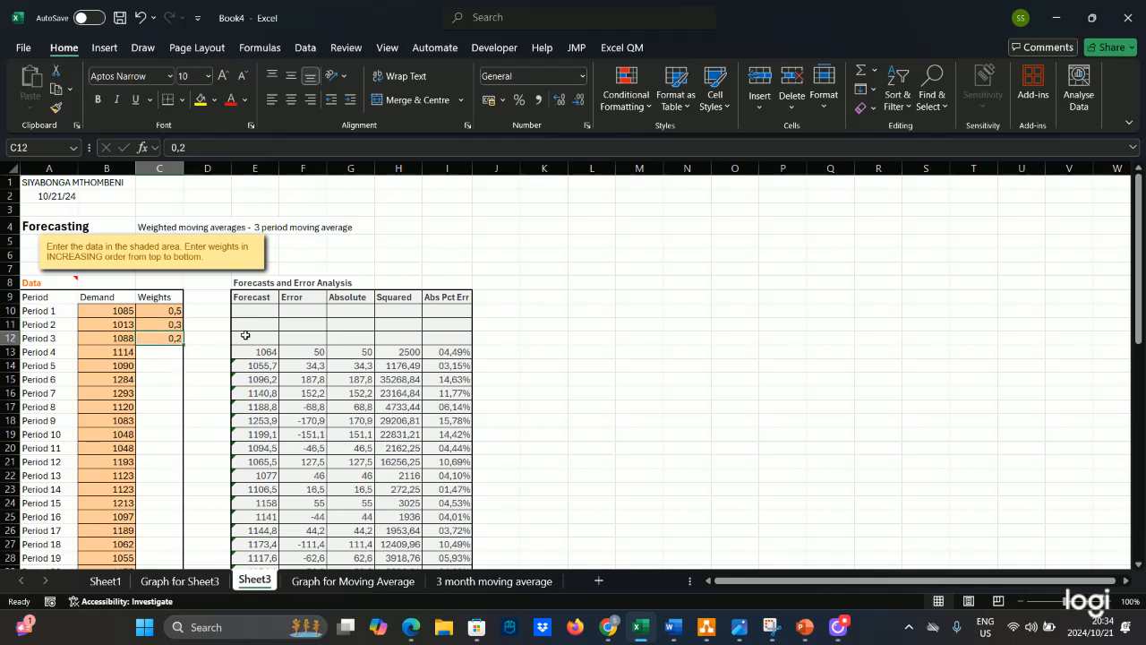
scroll(233, 335, down, 2)
scroll(233, 335, down, 15)
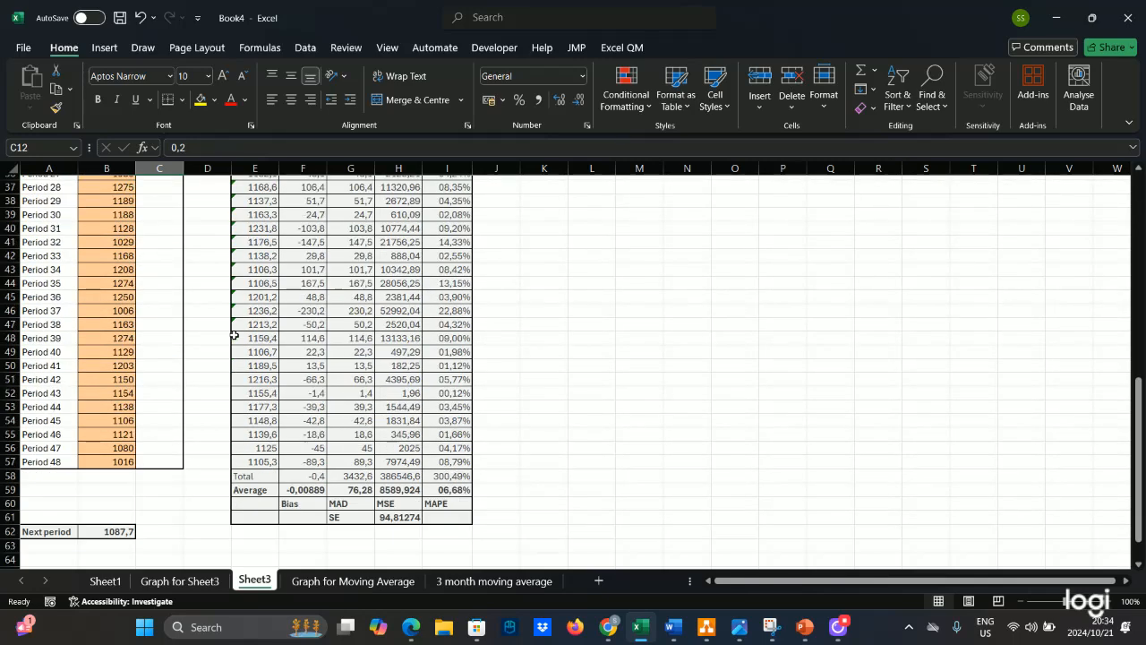
drag(51, 328, 107, 325)
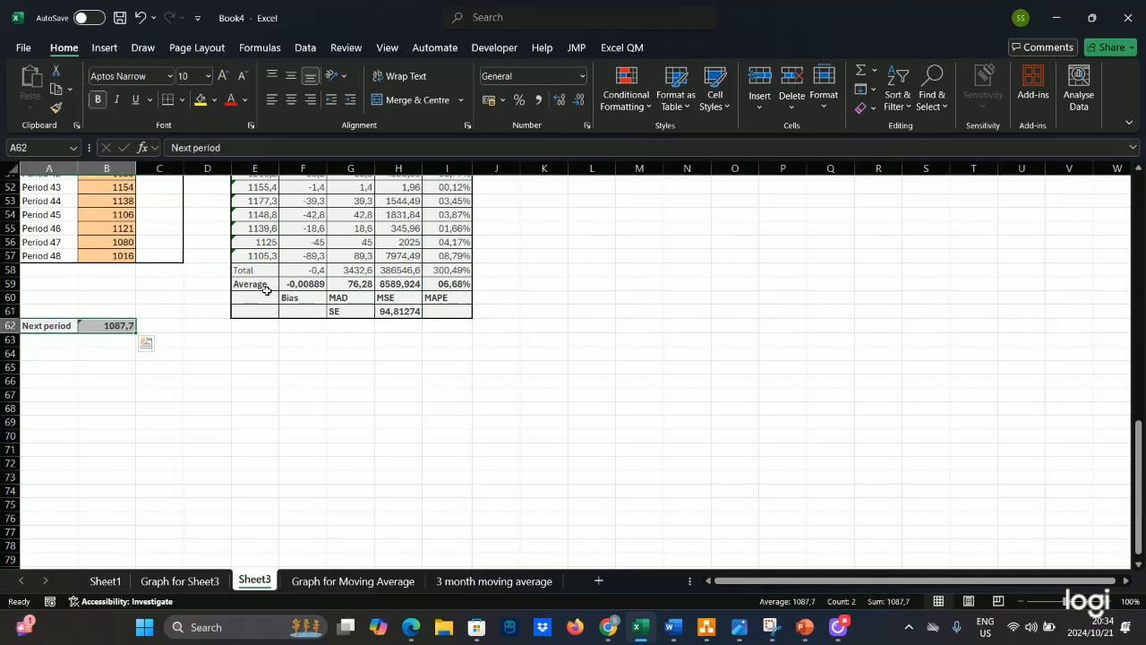
drag(258, 285, 463, 306)
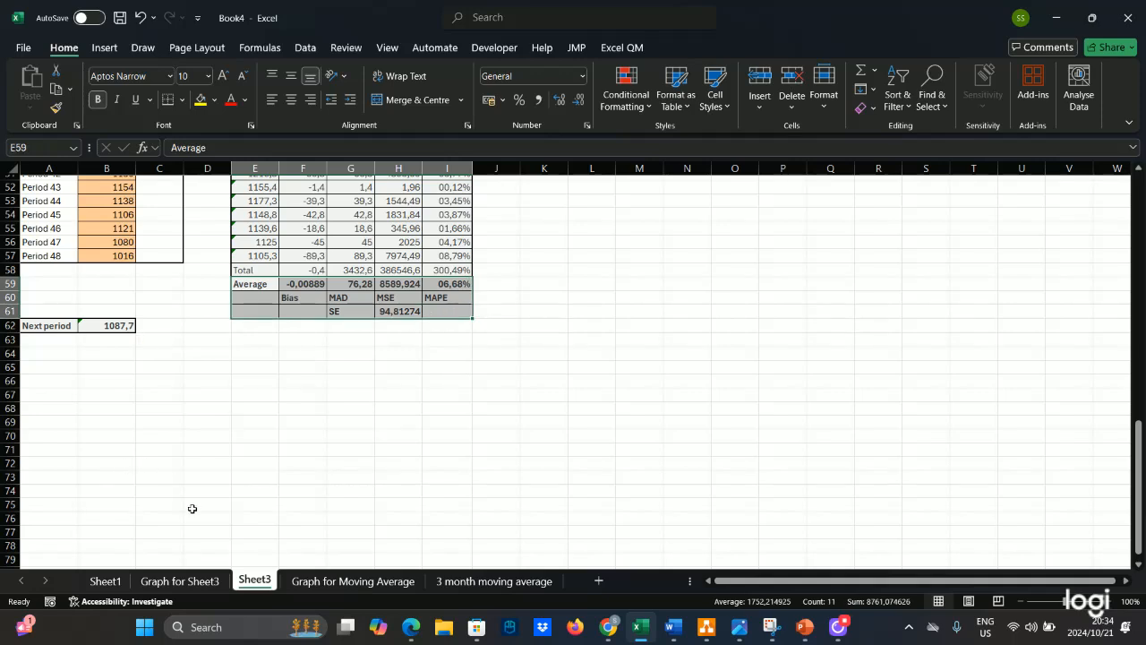
Change the chart title on the Sheet3 graph to "Forecasting using 3 month weighted moving average"
click(176, 568)
click(179, 580)
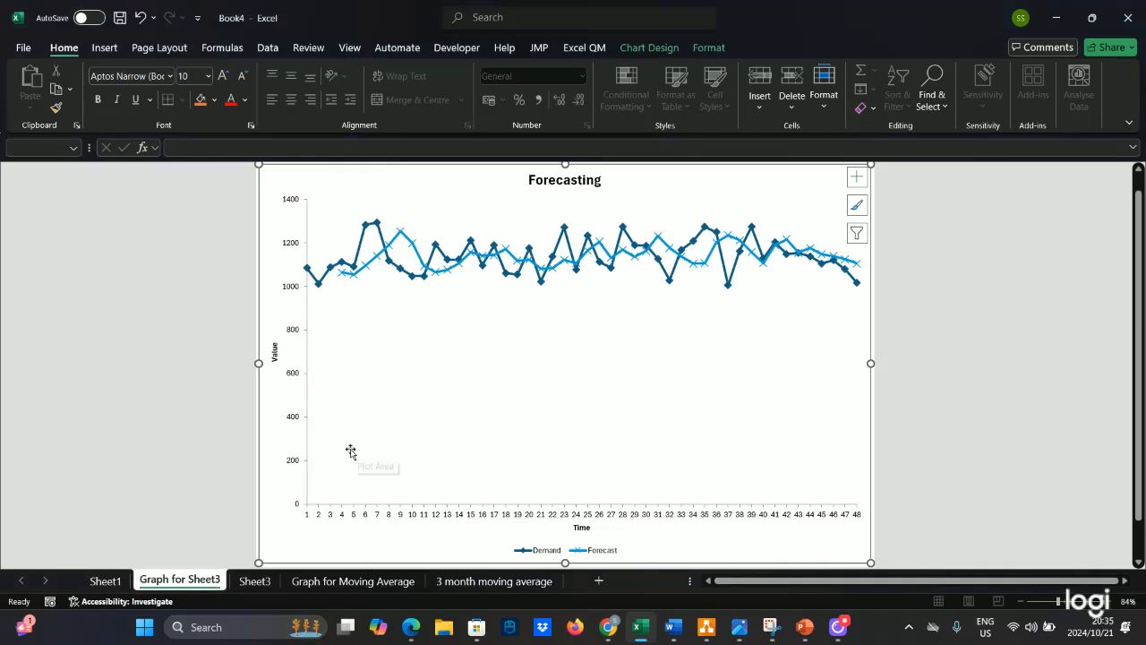
double_click(571, 179)
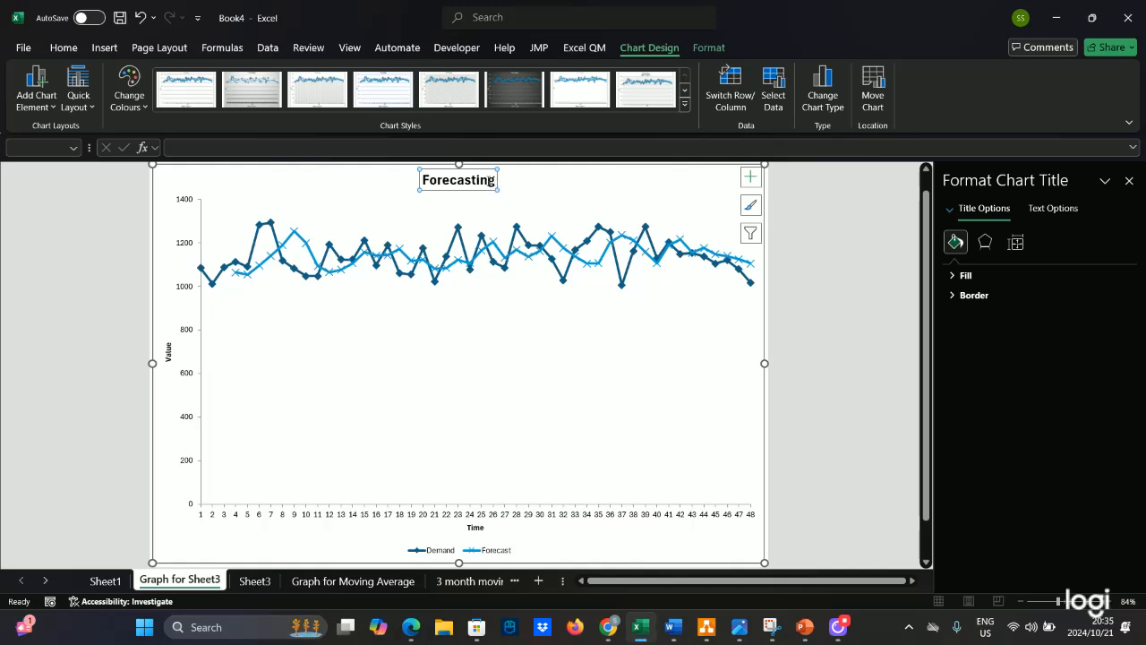
click(495, 183)
mouse_move(424, 258)
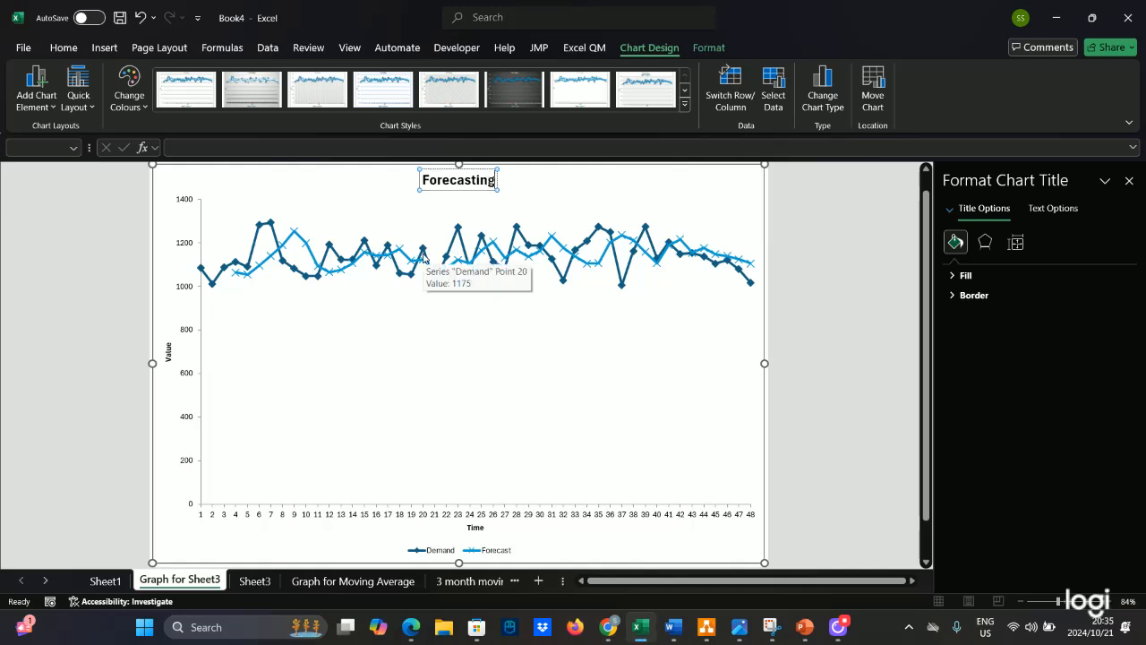
text(us)
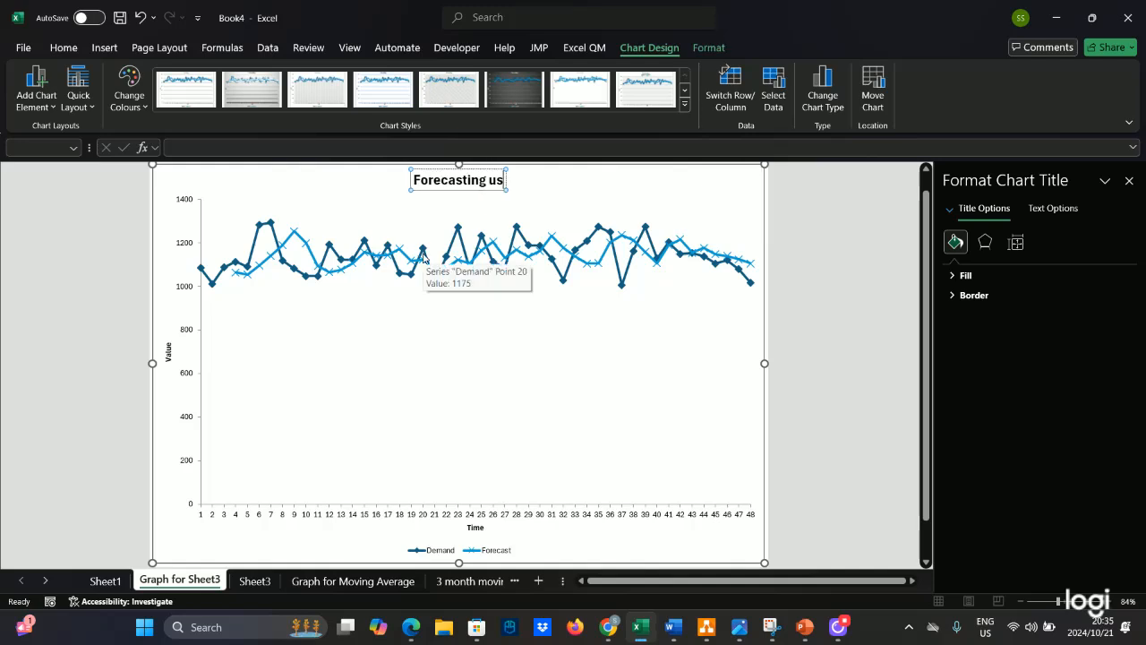
text(ing 3)
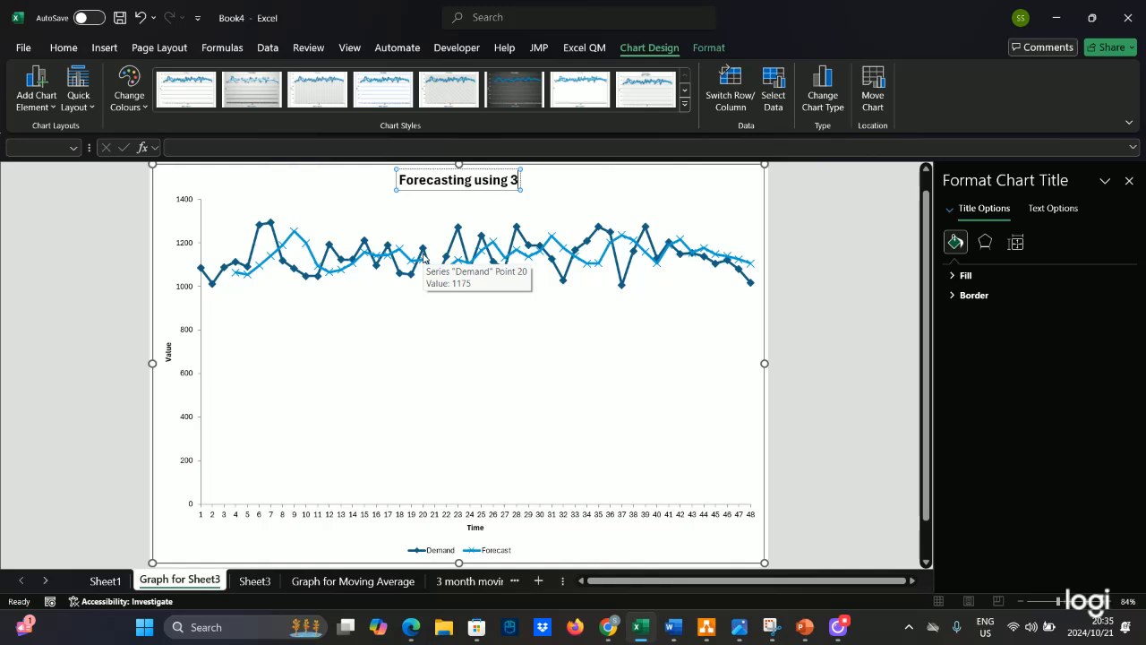
text( month)
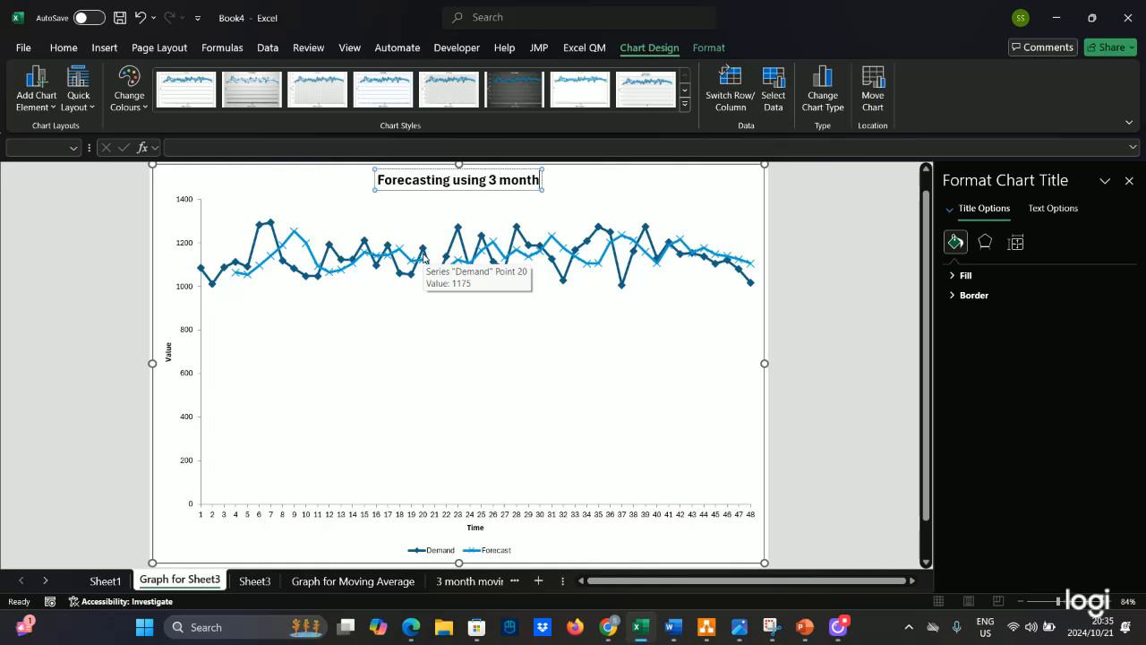
text( weighted m)
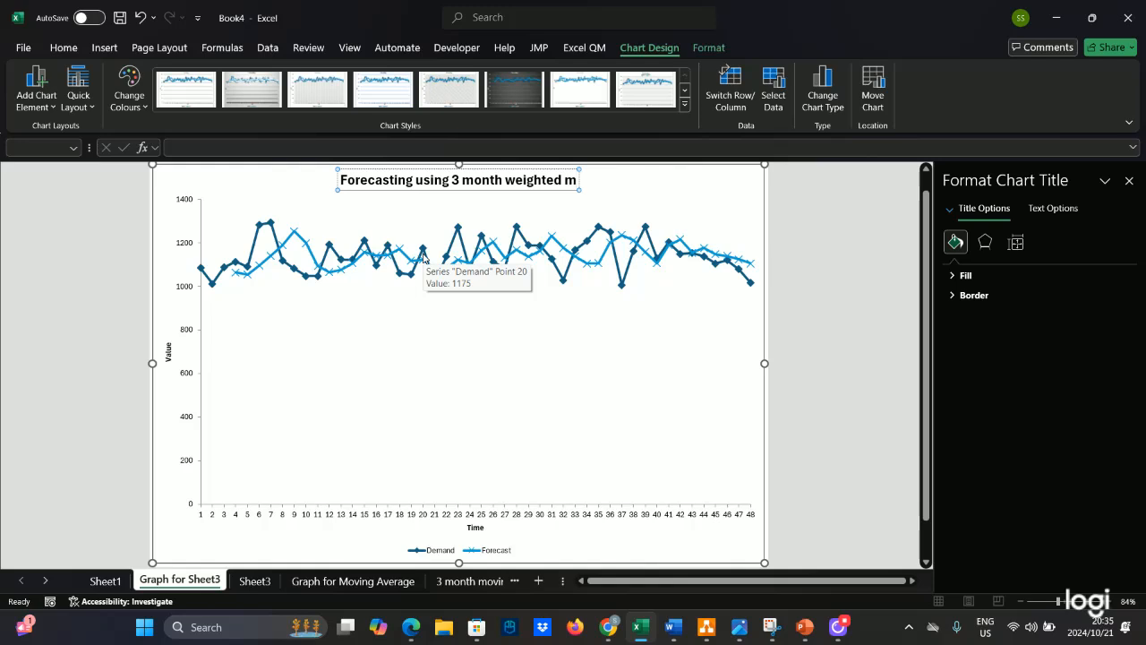
text(o)
text(ving)
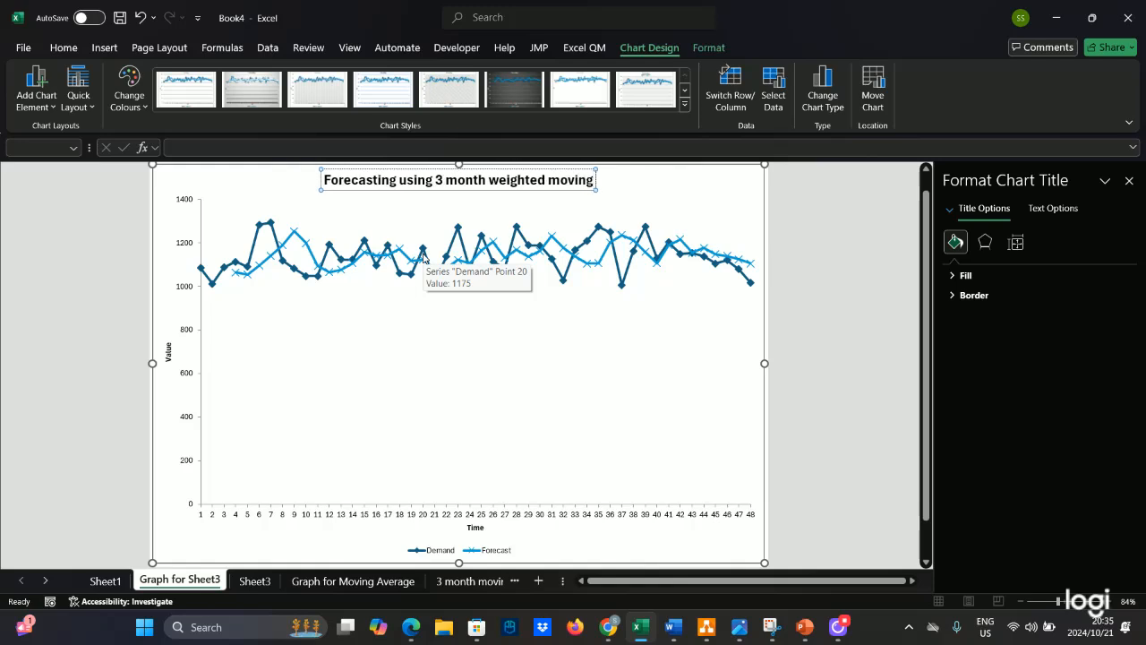
text( average)
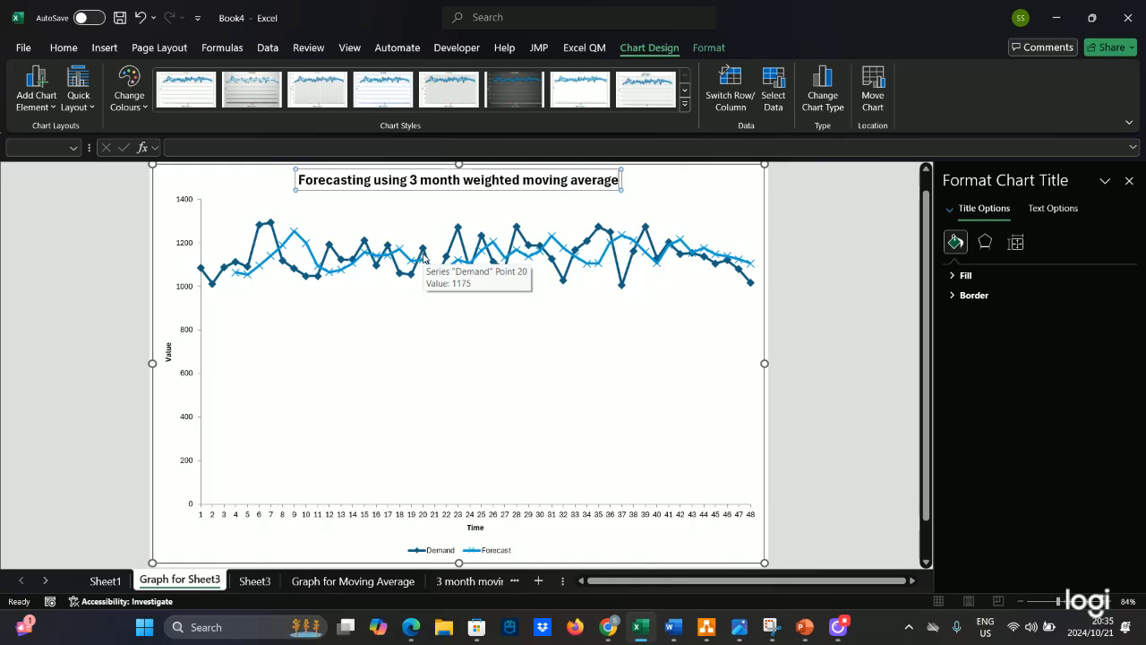
click(116, 252)
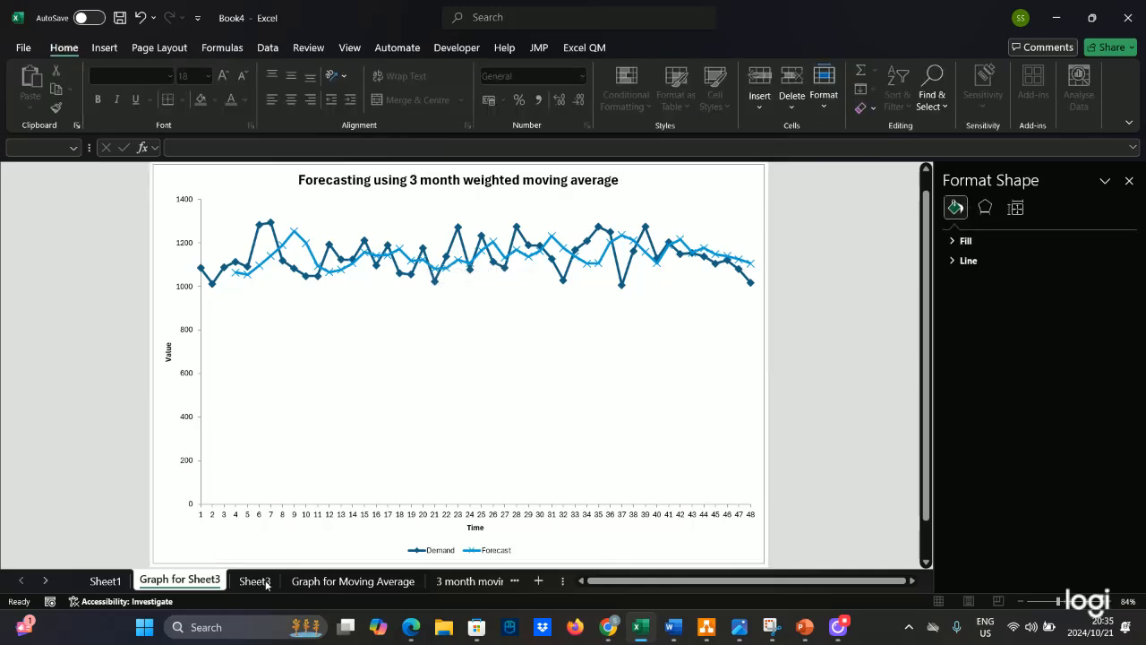
Rename the chart's vertical axis title to "Demand"
click(167, 351)
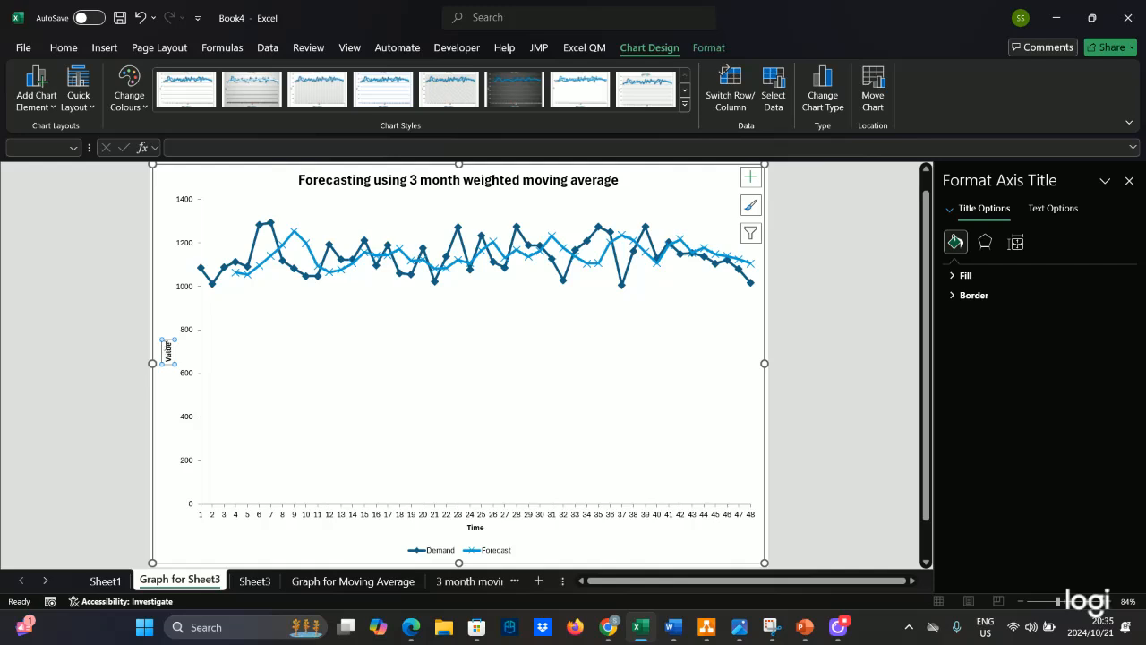
click(168, 350)
double_click(169, 350)
key(BackSpace)
key(Caps_Lock)
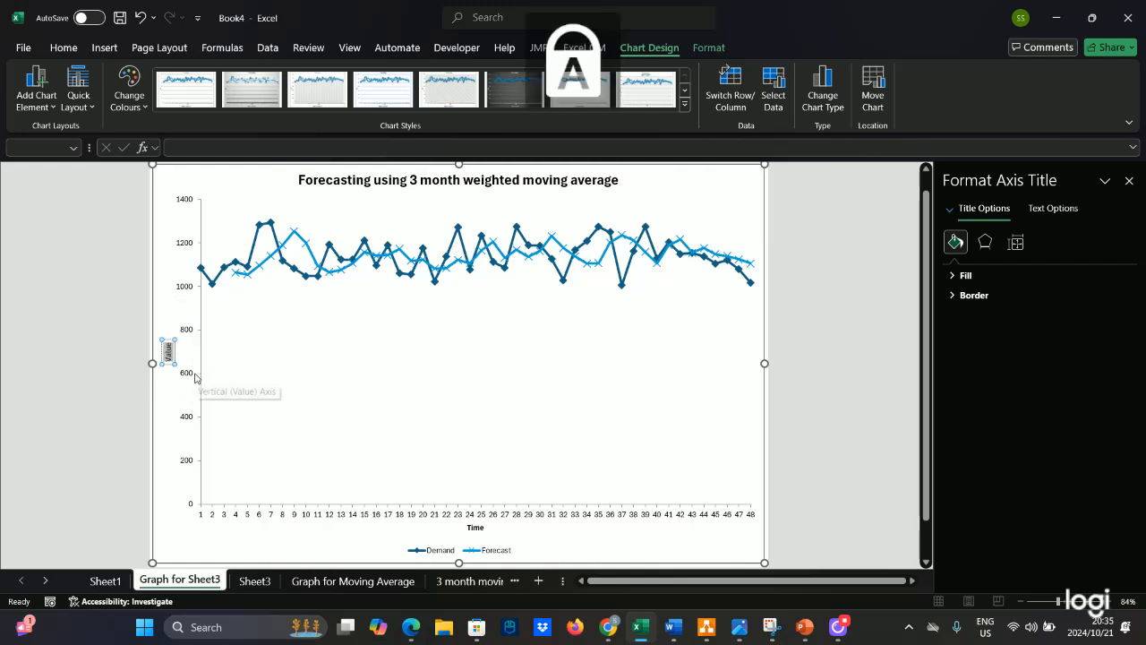
key(Caps_Lock)
text(Demand)
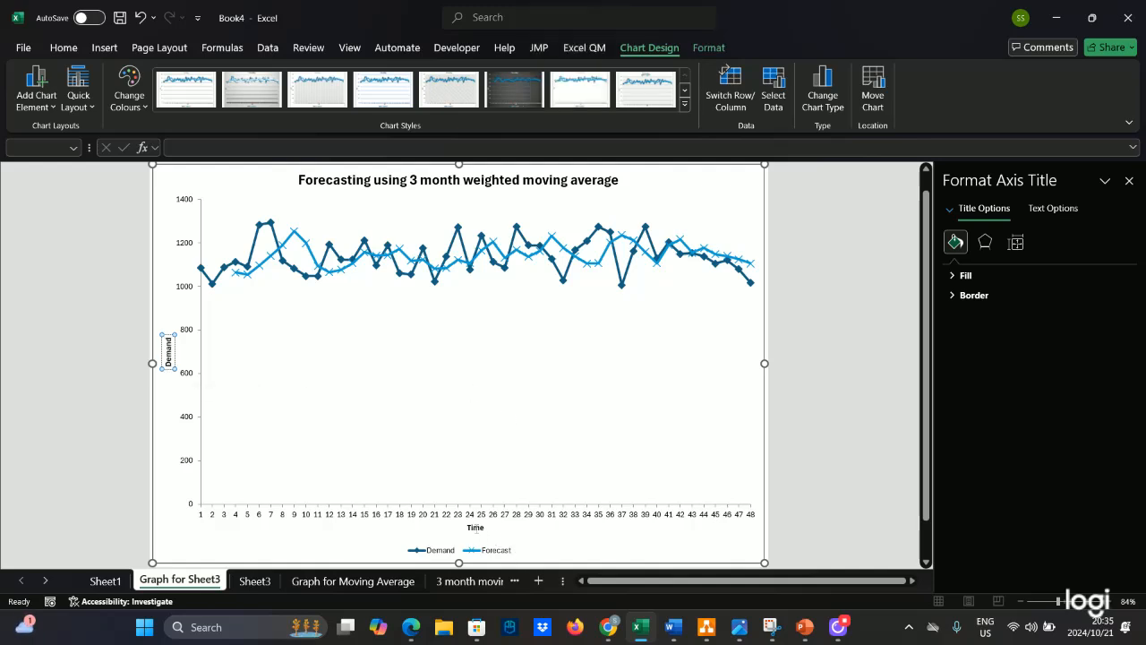
Rename the chart's horizontal axis title to "Number of perrids (months)"
click(475, 528)
drag(482, 528, 467, 533)
key(BackSpace)
key(Delete)
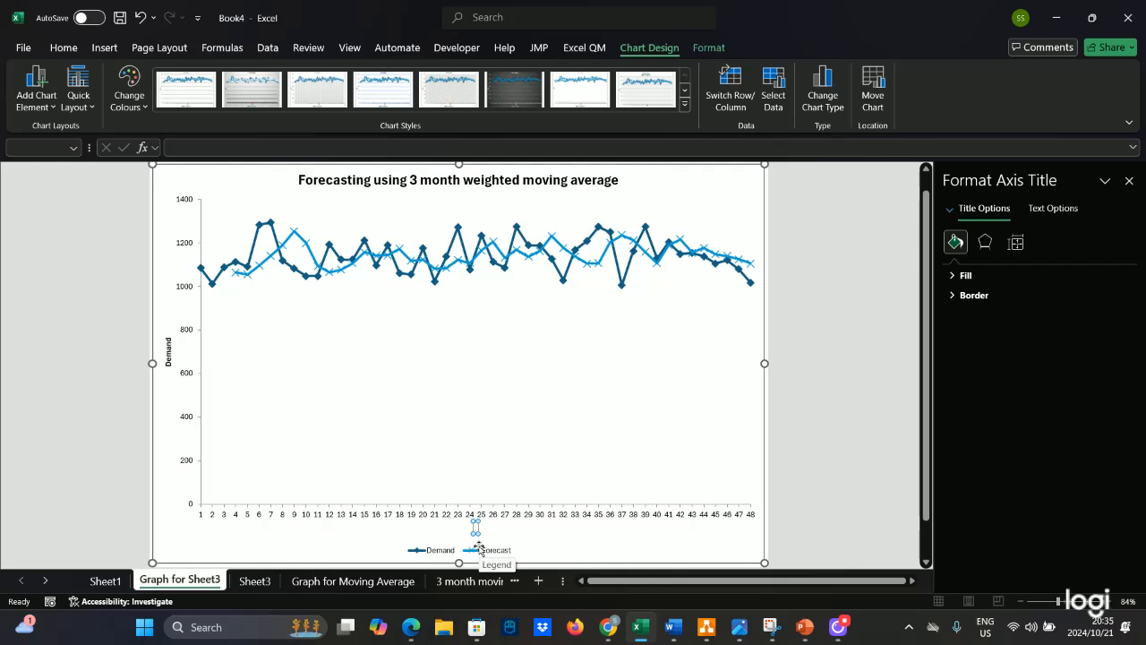
key(Caps_Lock)
key(Caps_Lock)
text(Number of perrids)
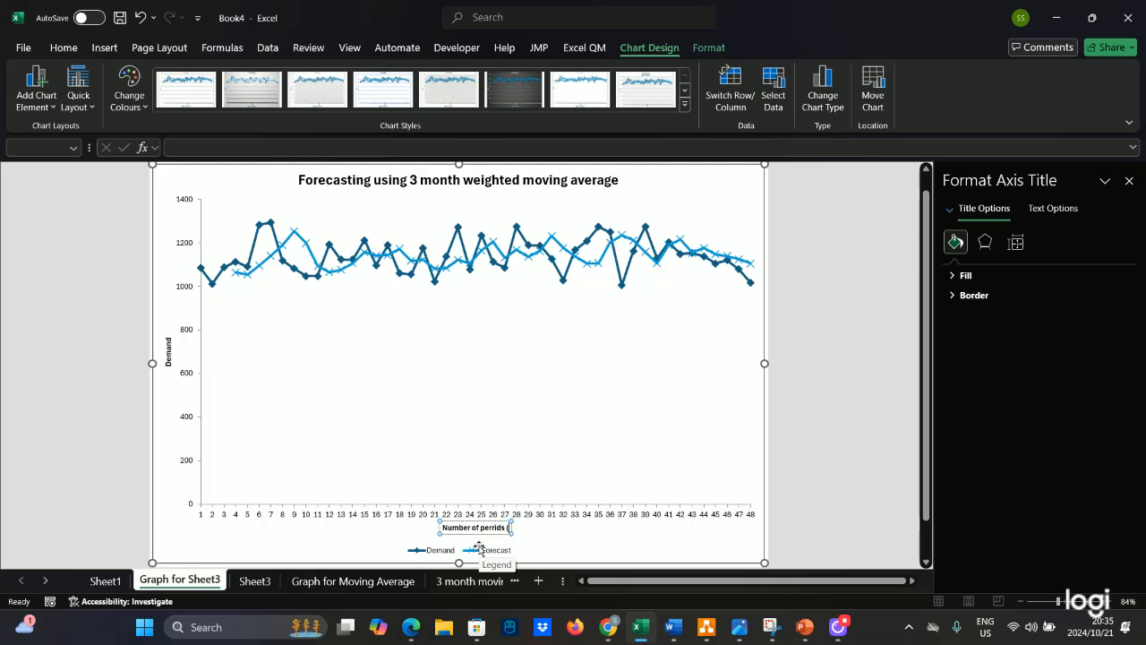
text( (months))
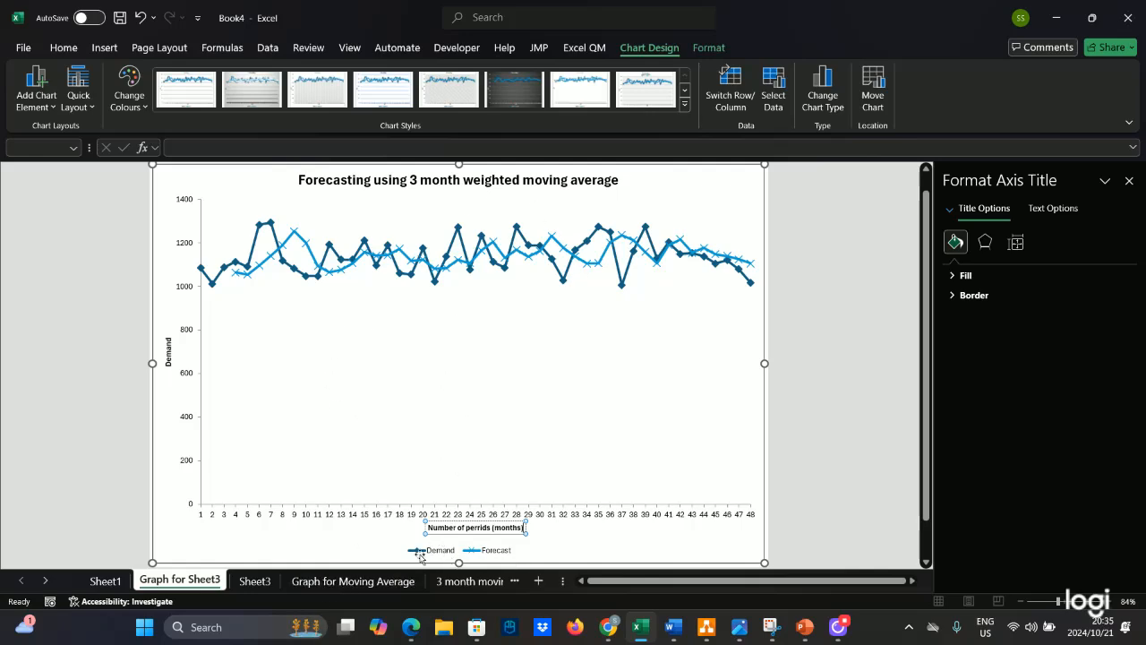
Return to the demand data on Sheet1 and close the formatting pane
click(253, 580)
click(179, 580)
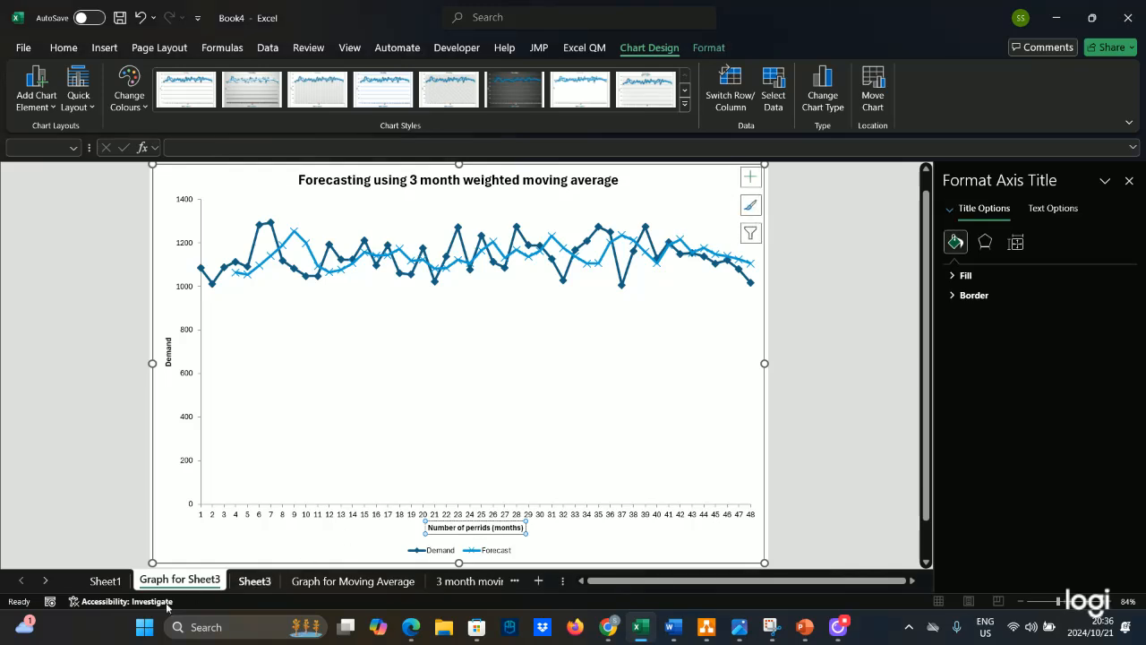
click(183, 580)
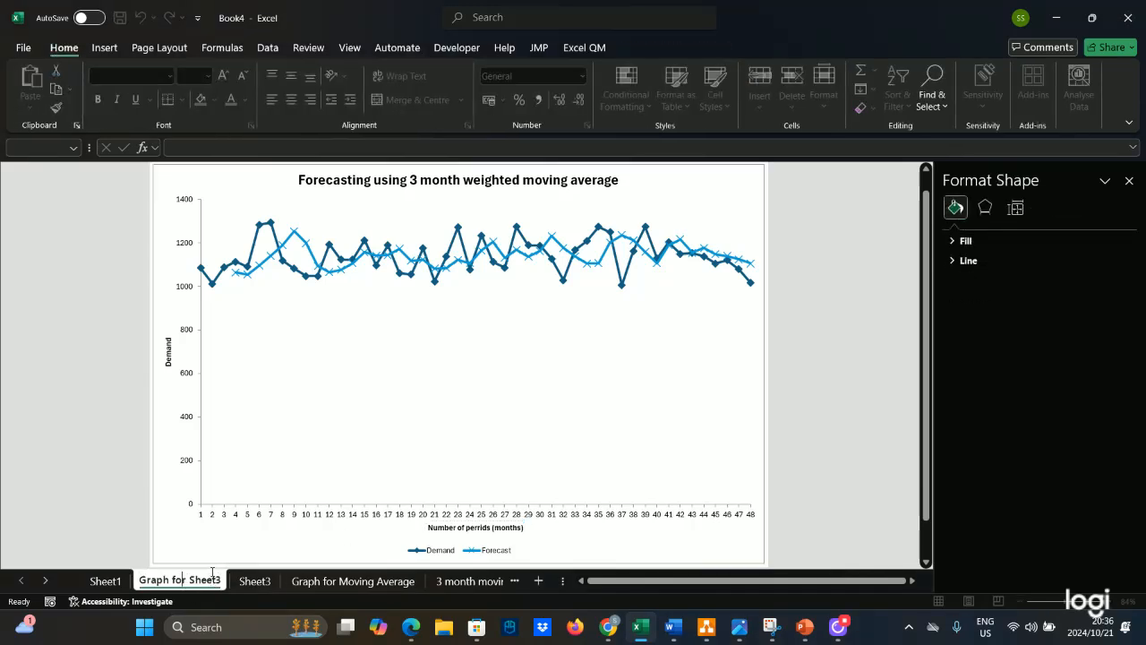
click(122, 580)
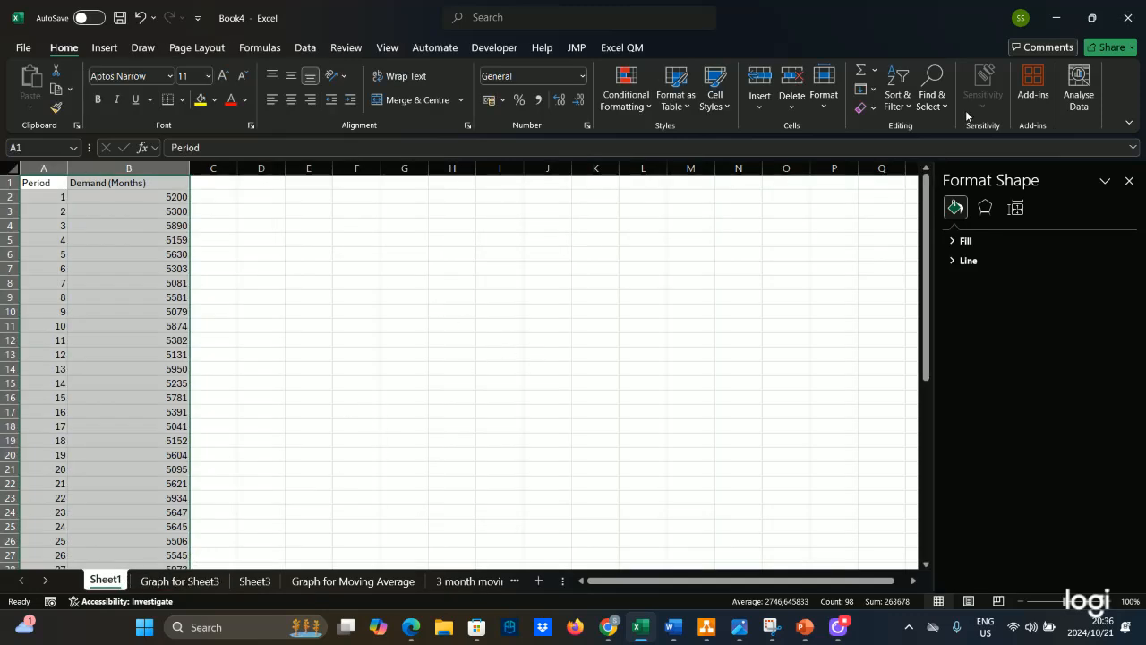
click(1128, 182)
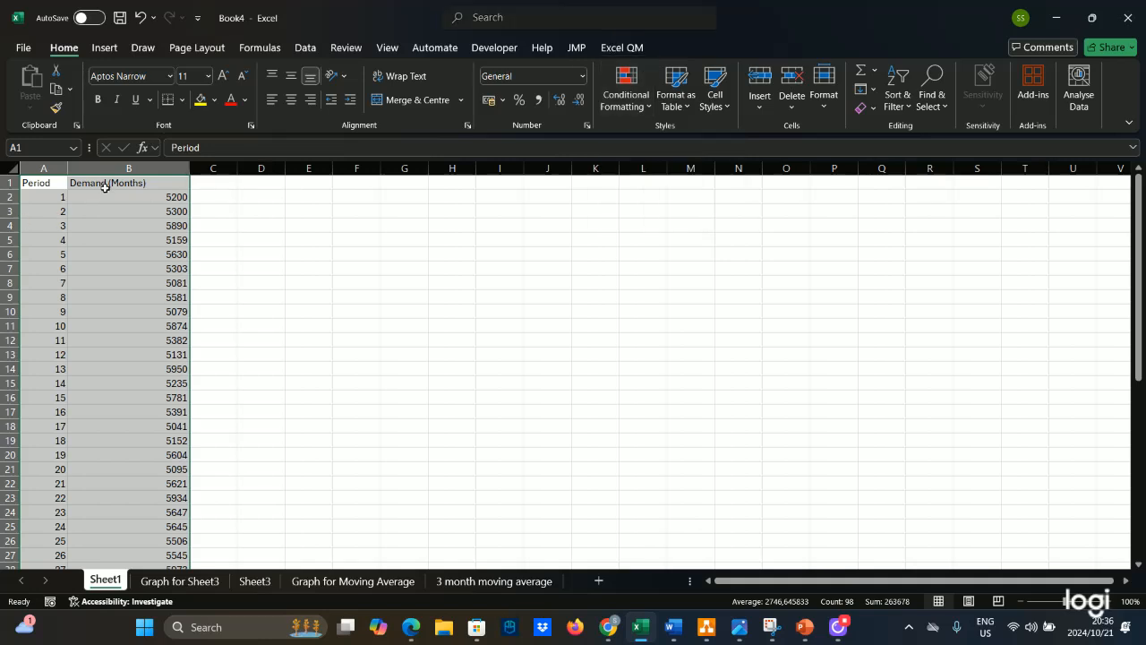
click(607, 47)
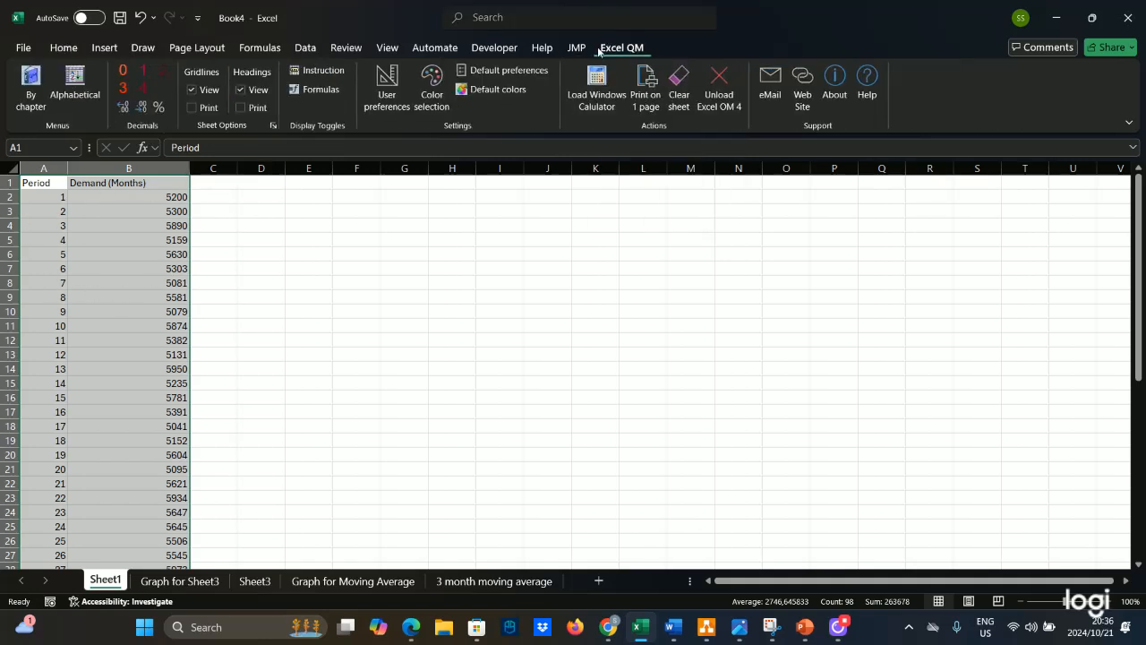
click(76, 117)
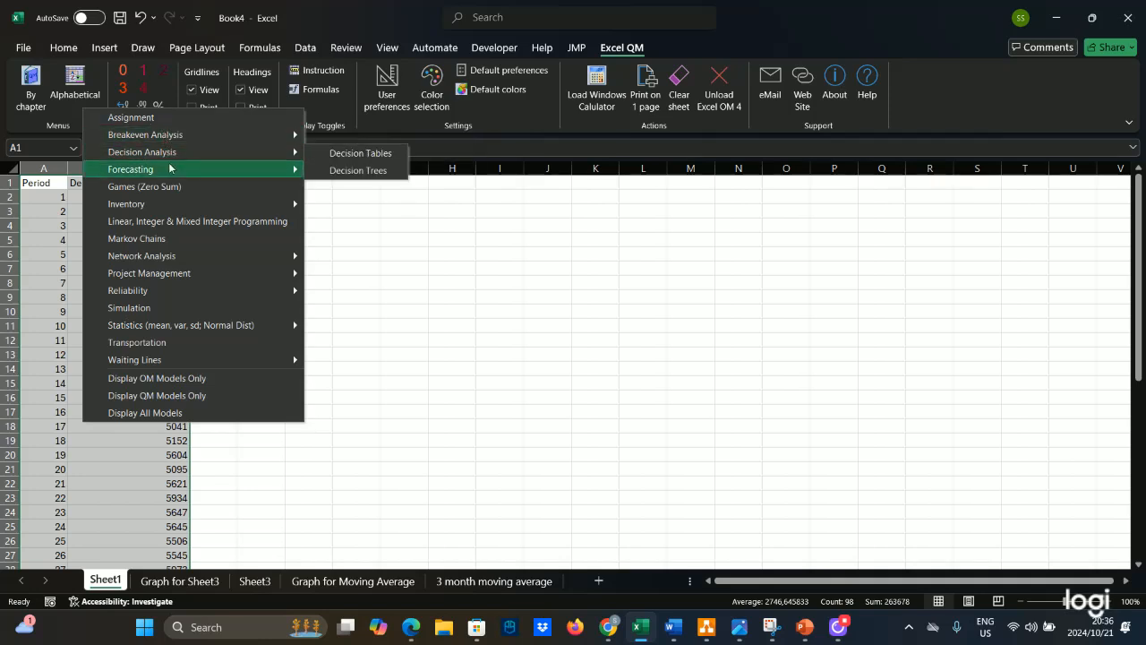
mouse_move(240, 169)
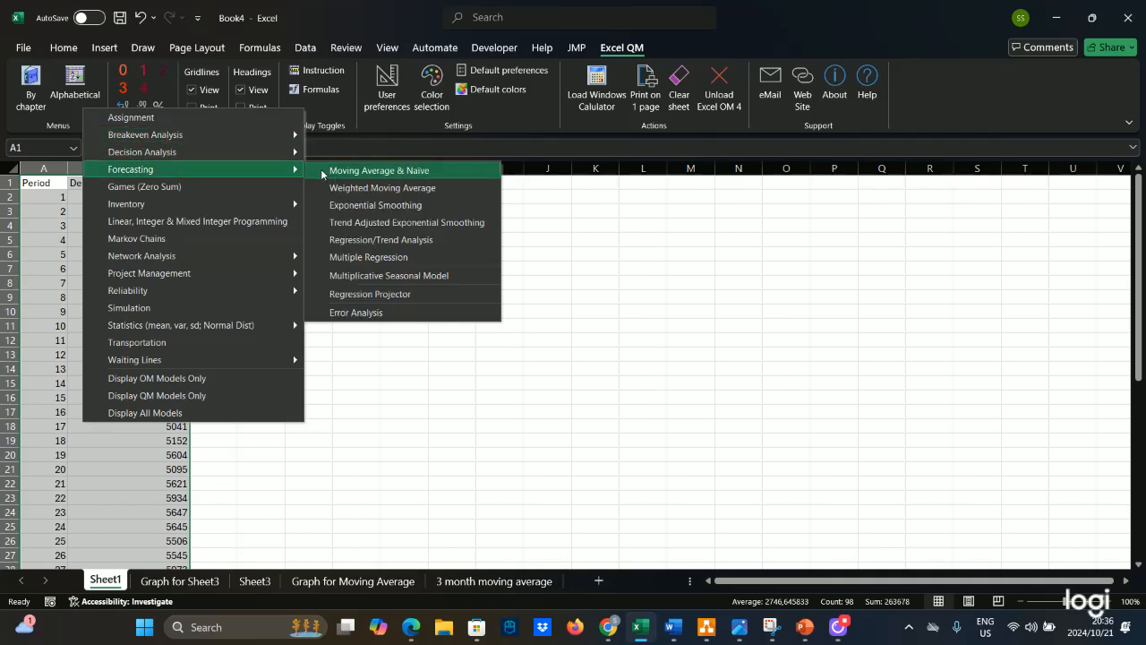
click(330, 207)
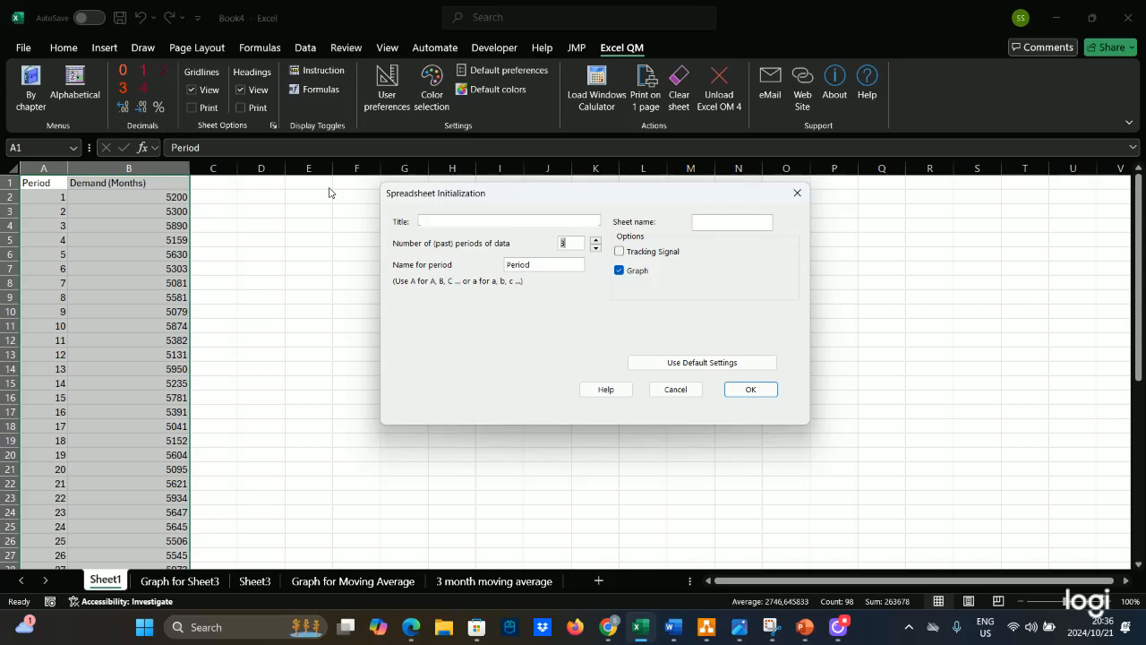
click(839, 626)
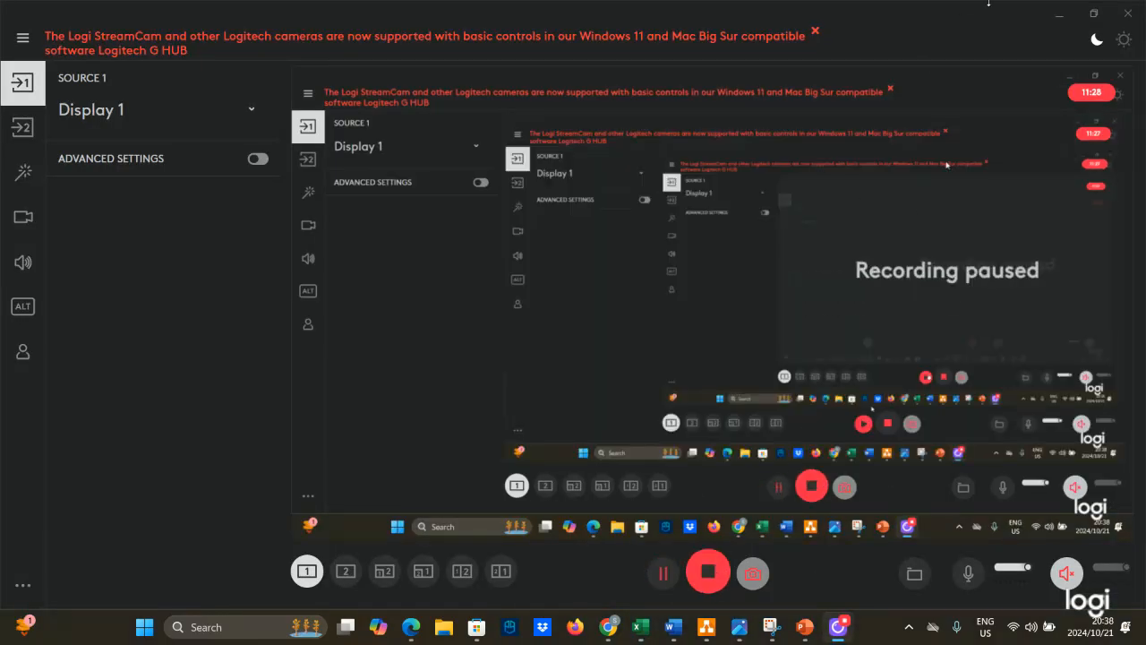
click(1061, 15)
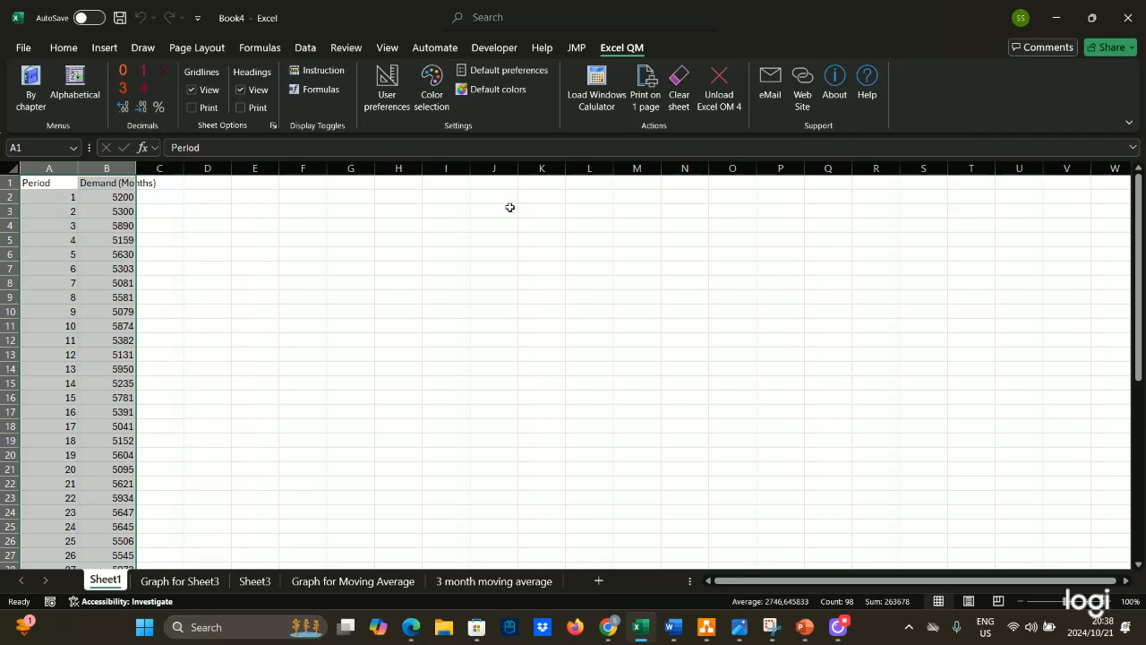
Create an Exponential Smoothing forecasting model with 48 past periods of data and a graph
click(74, 97)
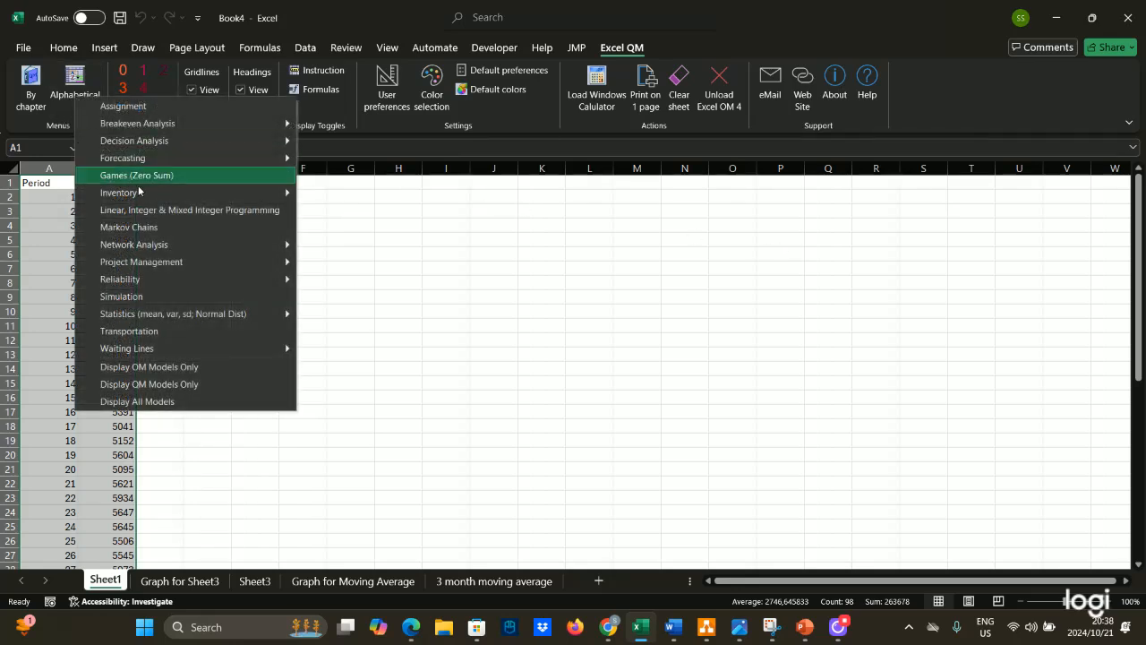
mouse_move(271, 160)
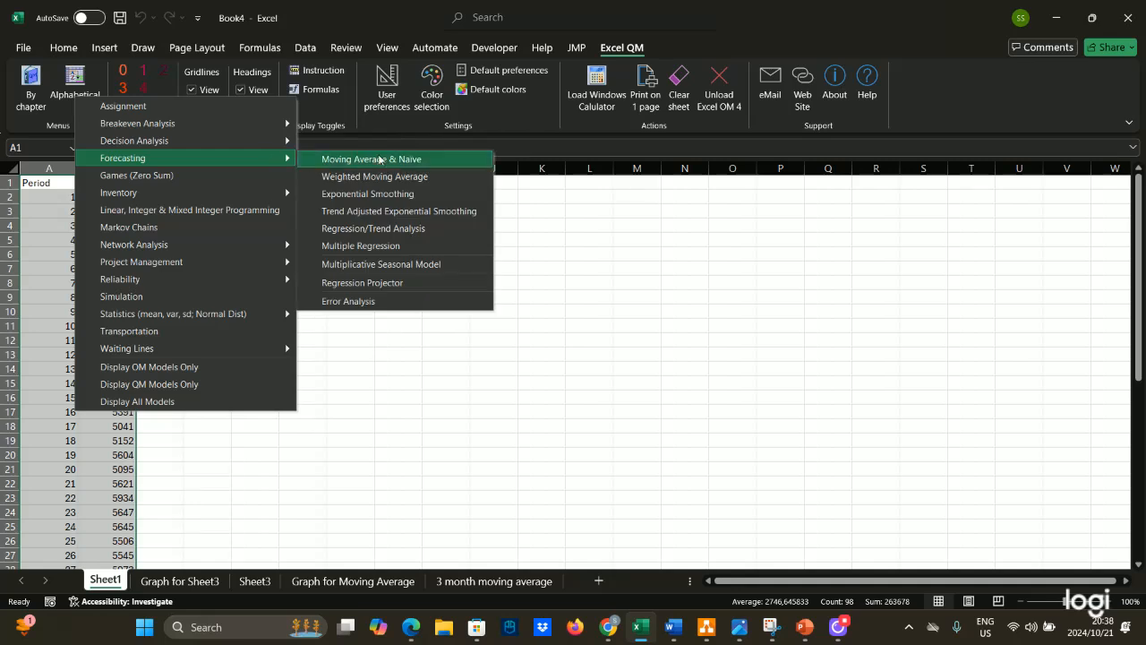
click(364, 195)
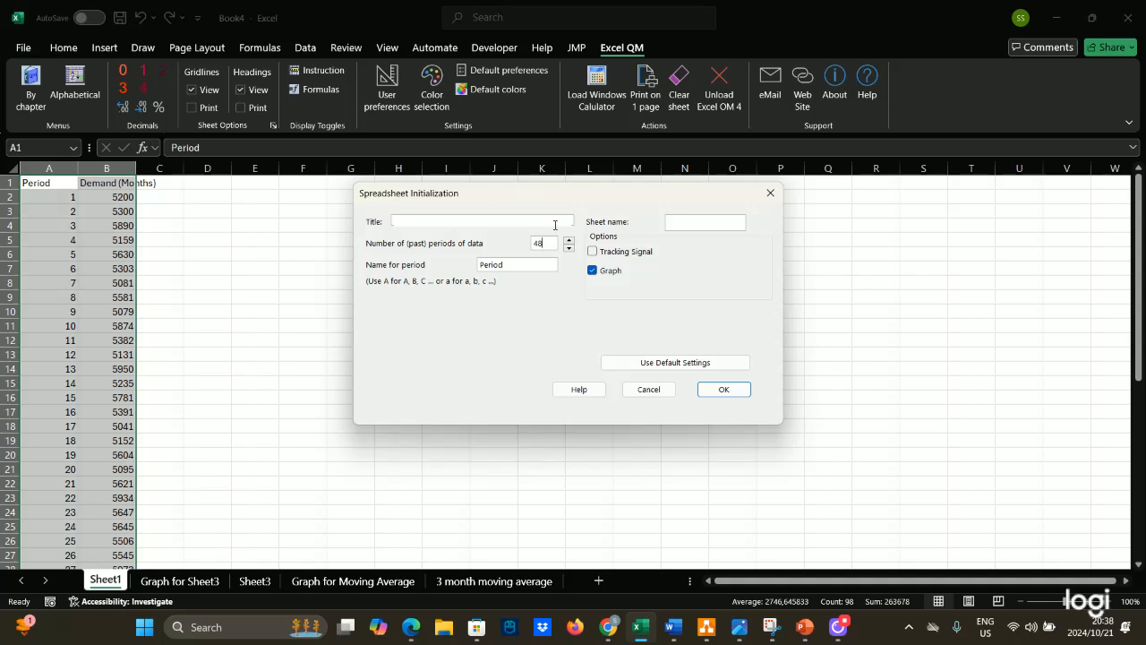
click(705, 390)
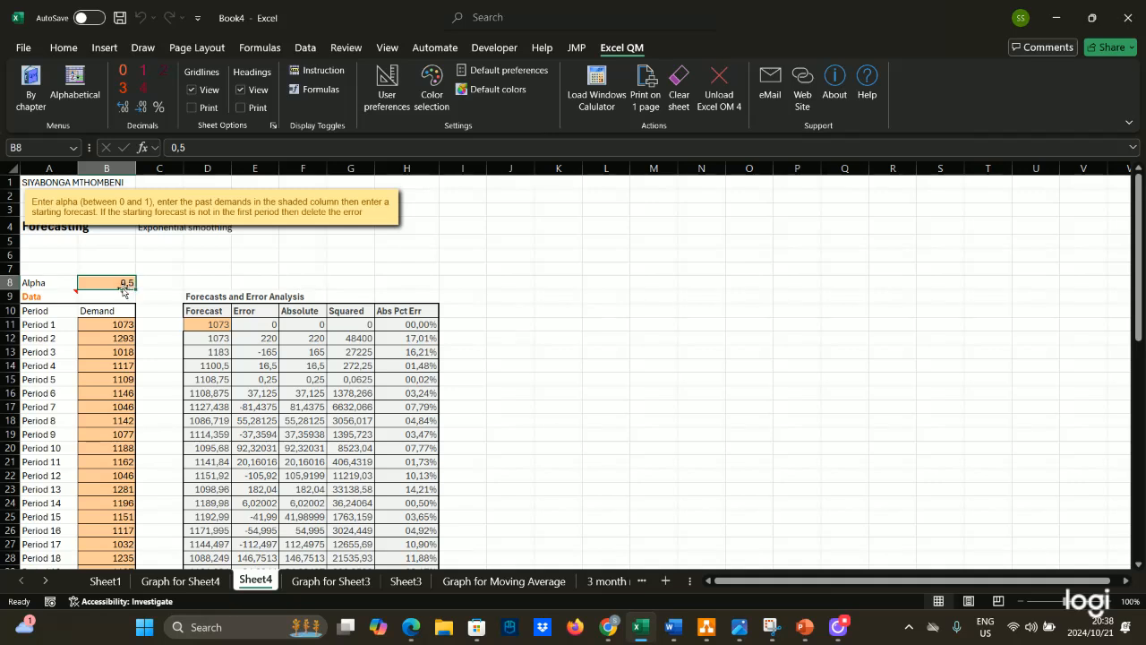
Set the exponential smoothing alpha on Sheet4 to 0,7
text(0)
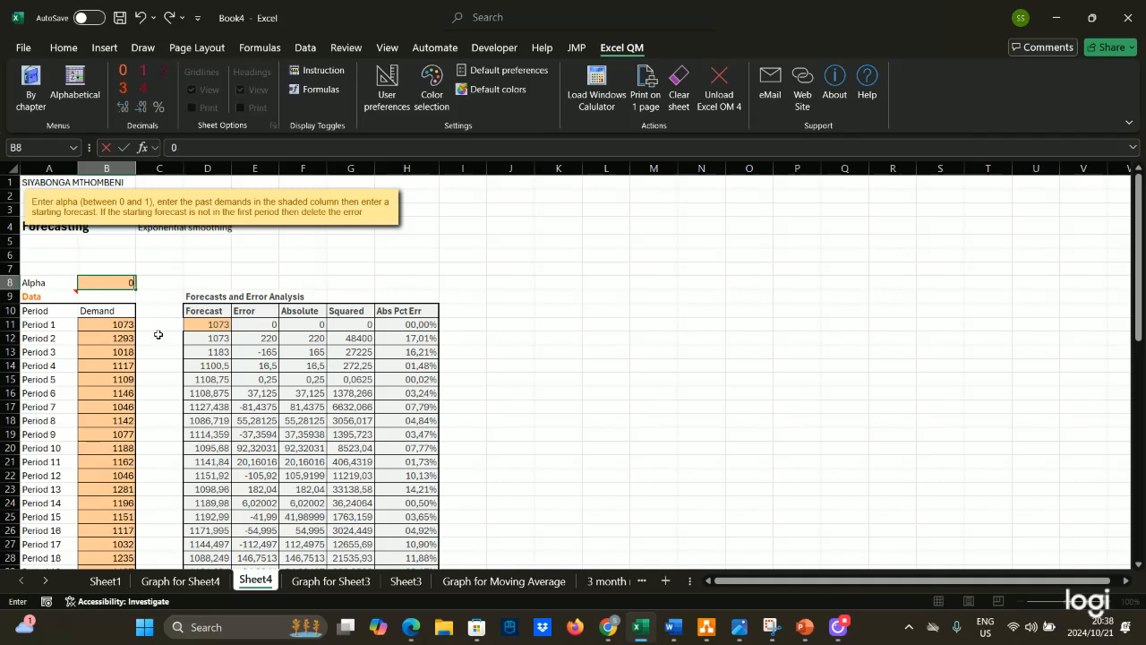
text(,7)
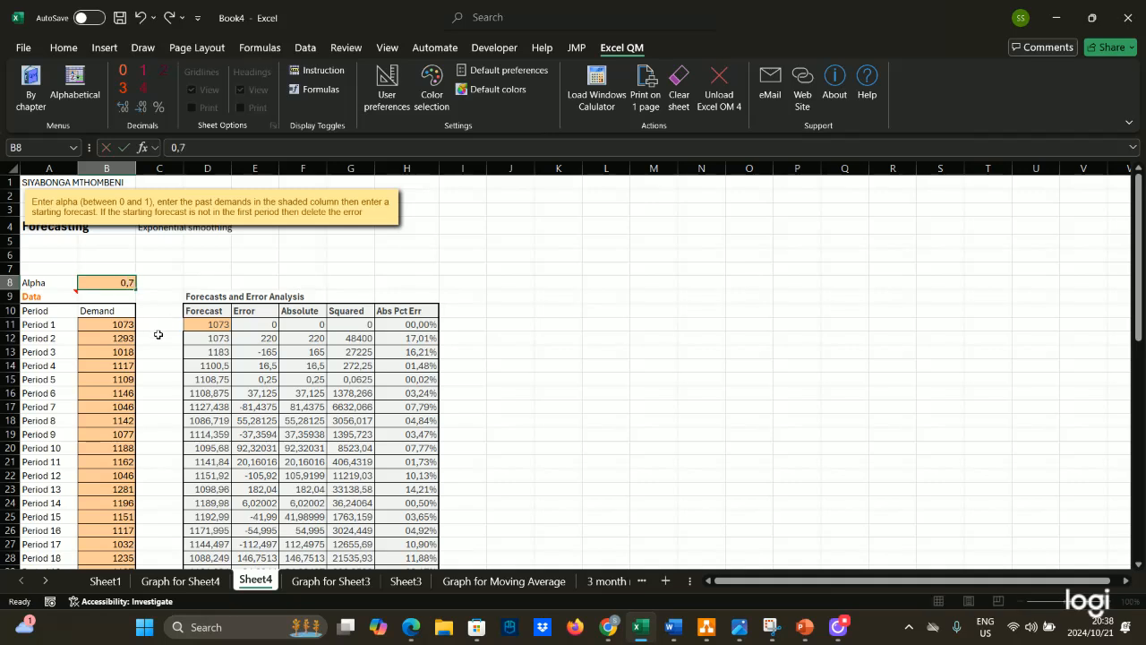
key(Return)
Check the alpha, the Period 1 demand, the next-period forecast and the averaged Bias, MAD, MSE, MAPE and SE values on Sheet4
click(103, 282)
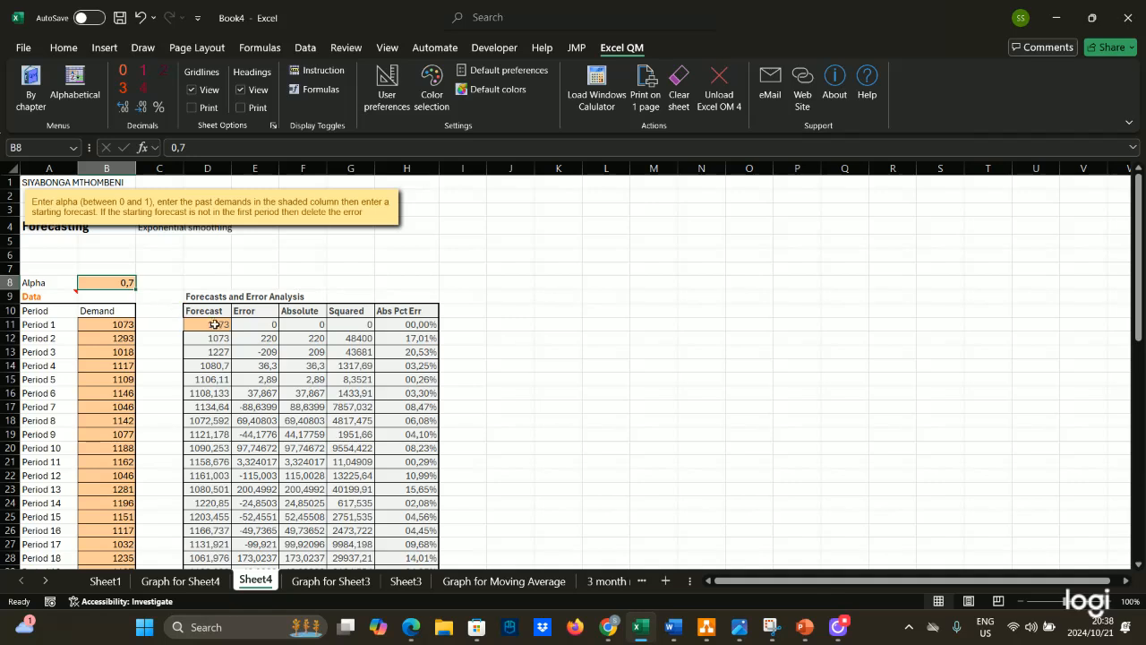
click(121, 326)
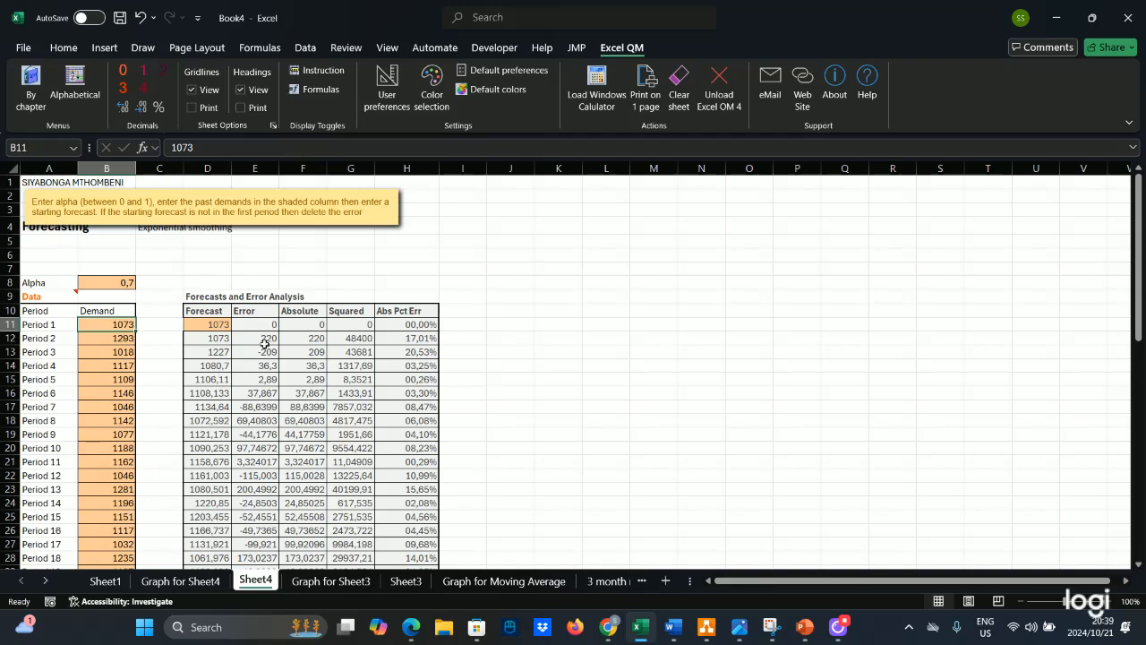
scroll(289, 389, down, 14)
scroll(281, 434, down, 1)
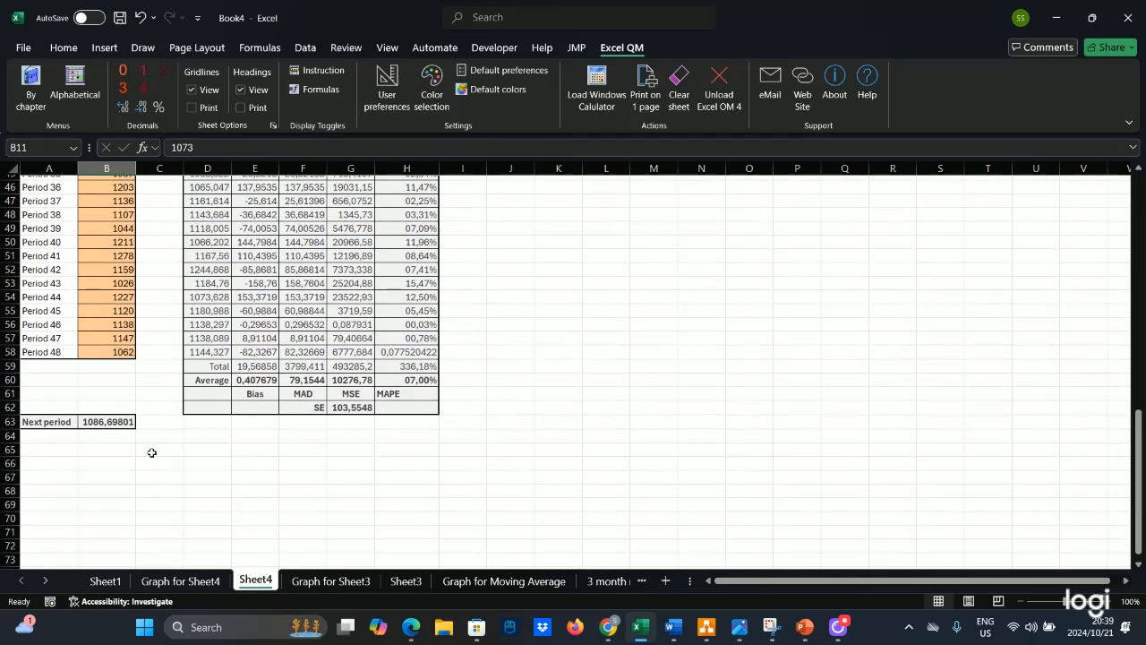
click(105, 435)
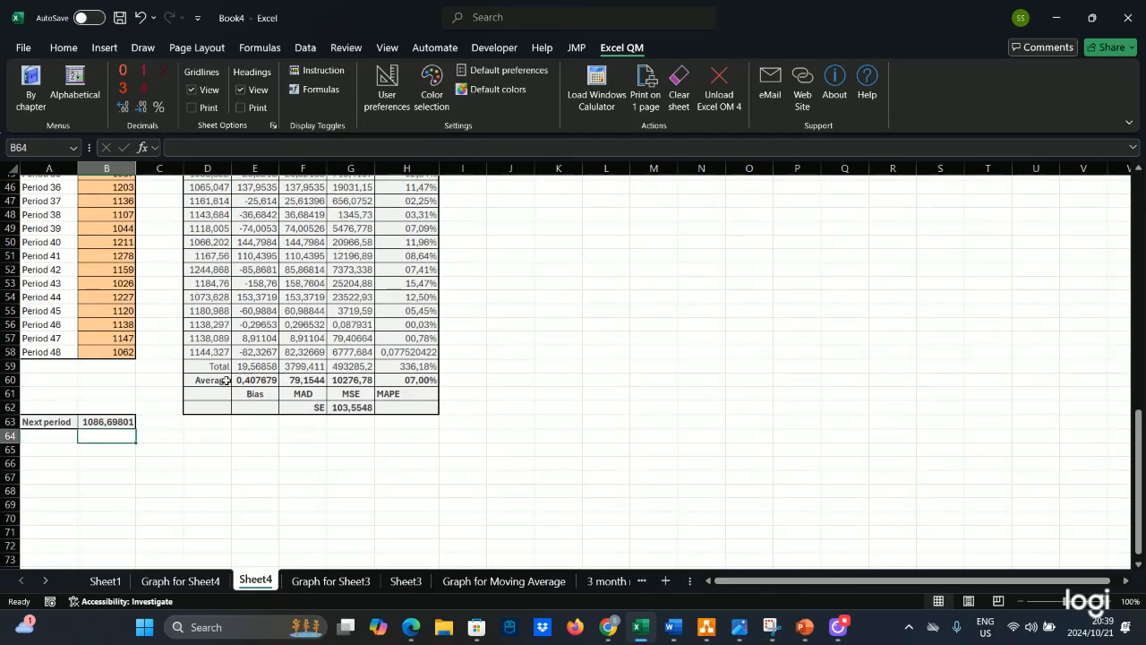
drag(226, 380, 397, 403)
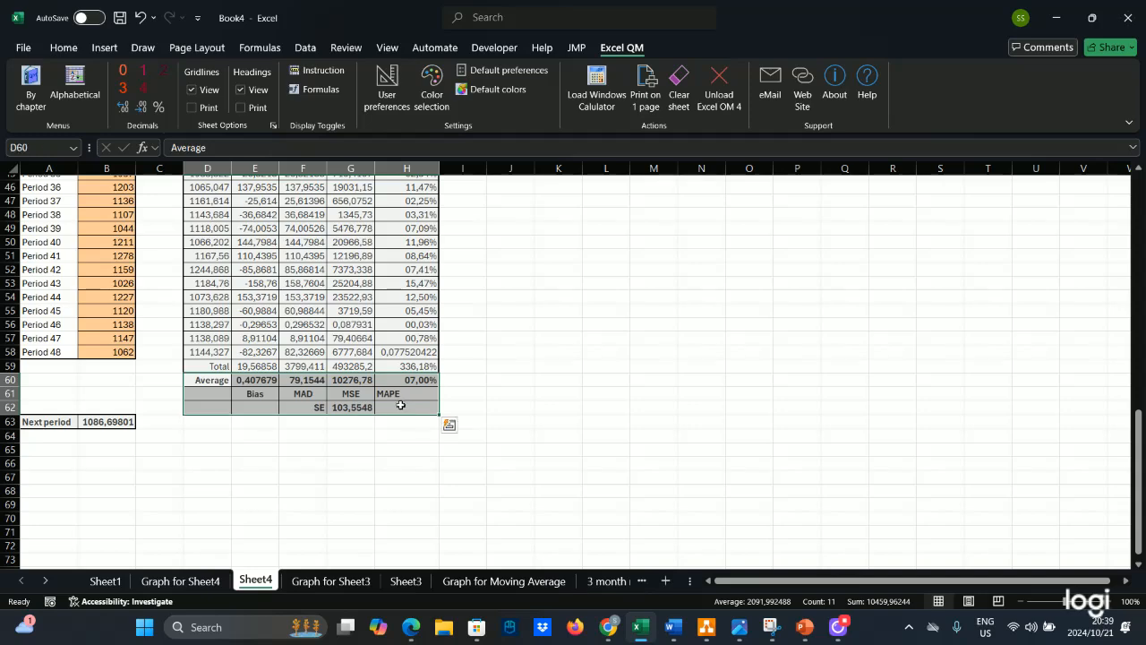
Review the exponential smoothing graph for Sheet4 with its titles, and recheck the next-period forecast on Sheet4
click(184, 581)
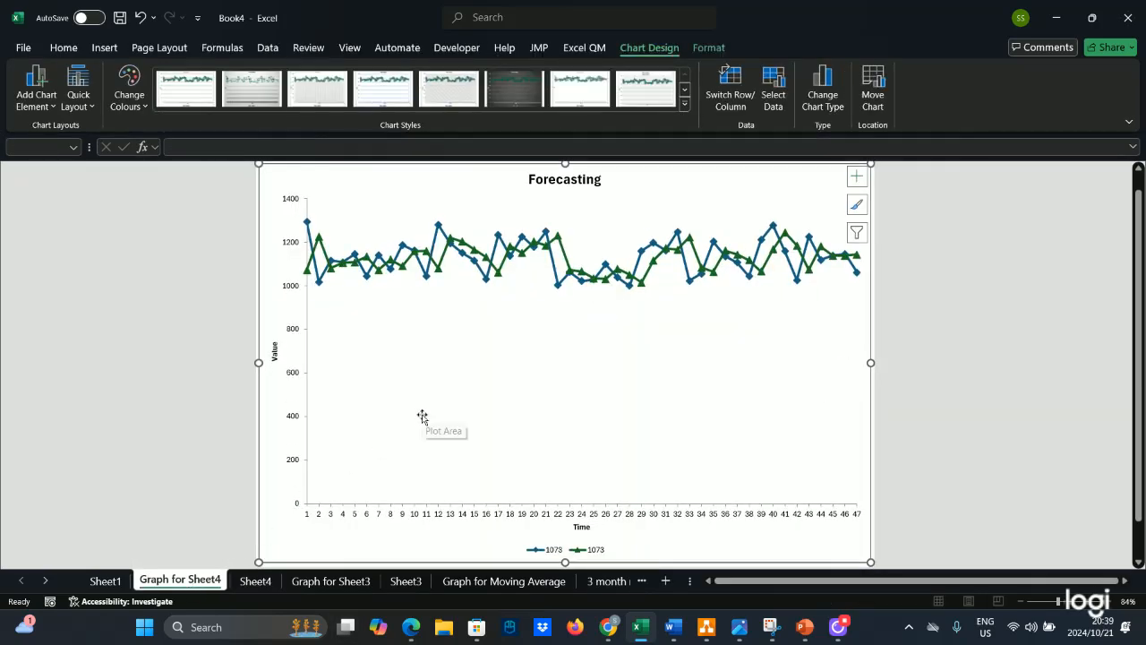
scroll(423, 416, up, 1)
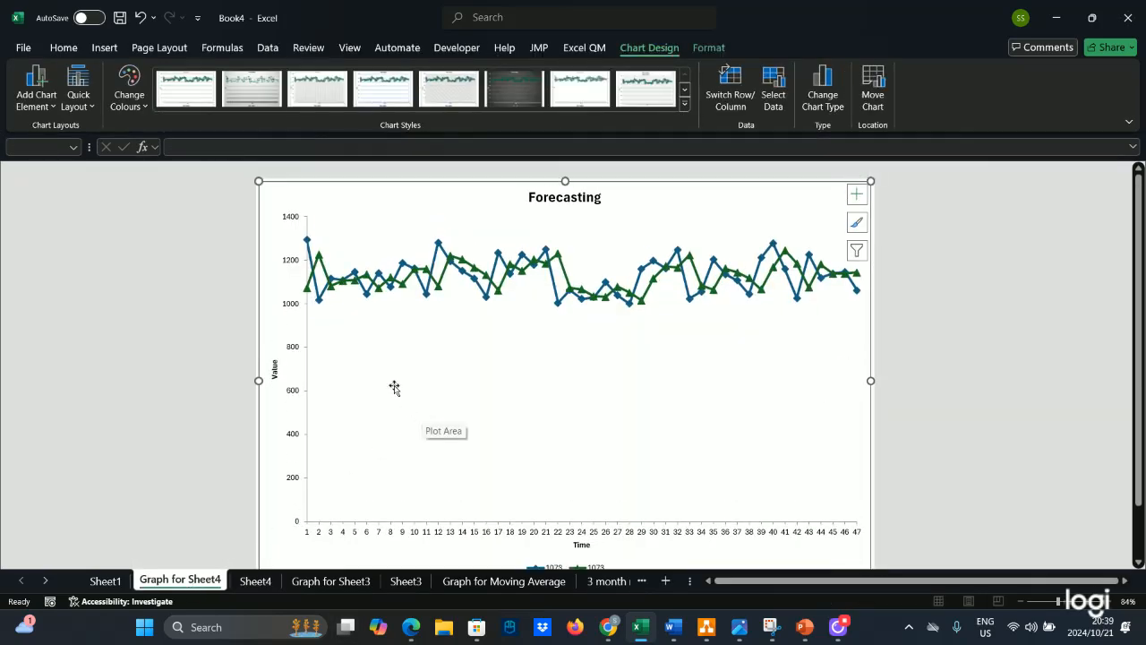
double_click(164, 582)
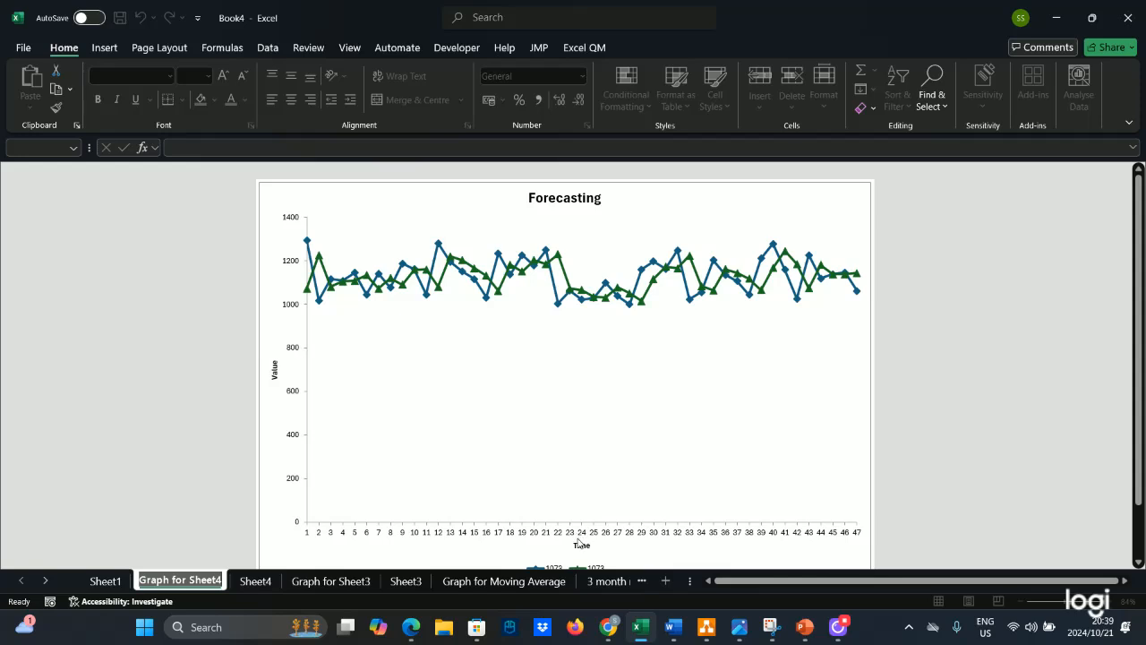
scroll(532, 500, down, 1)
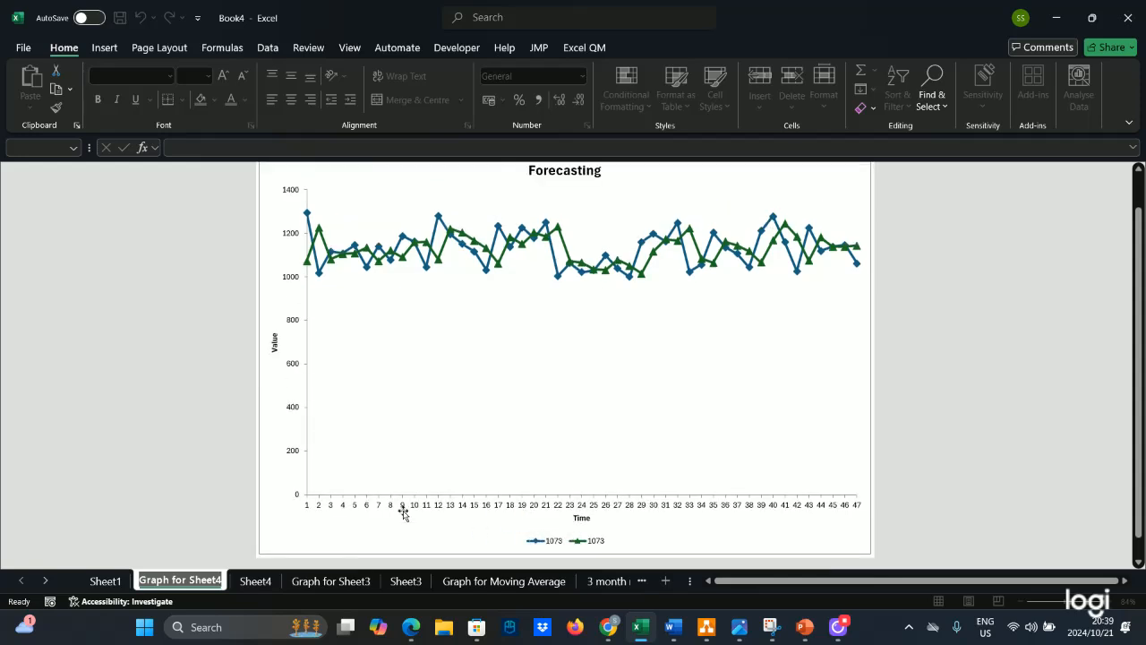
click(105, 580)
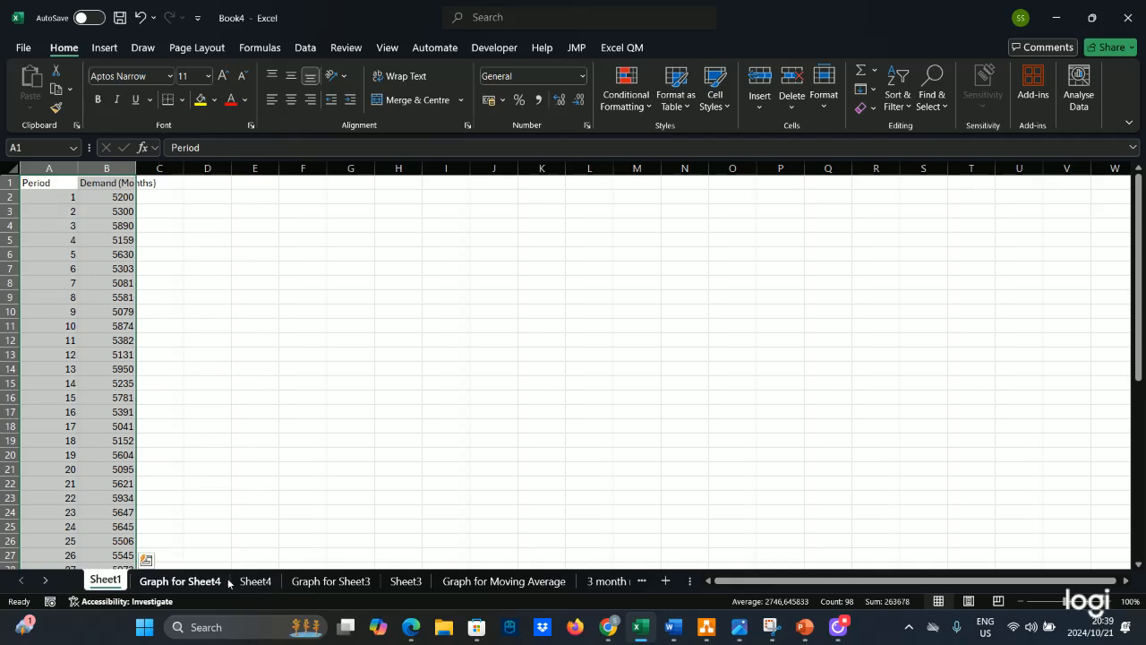
click(256, 581)
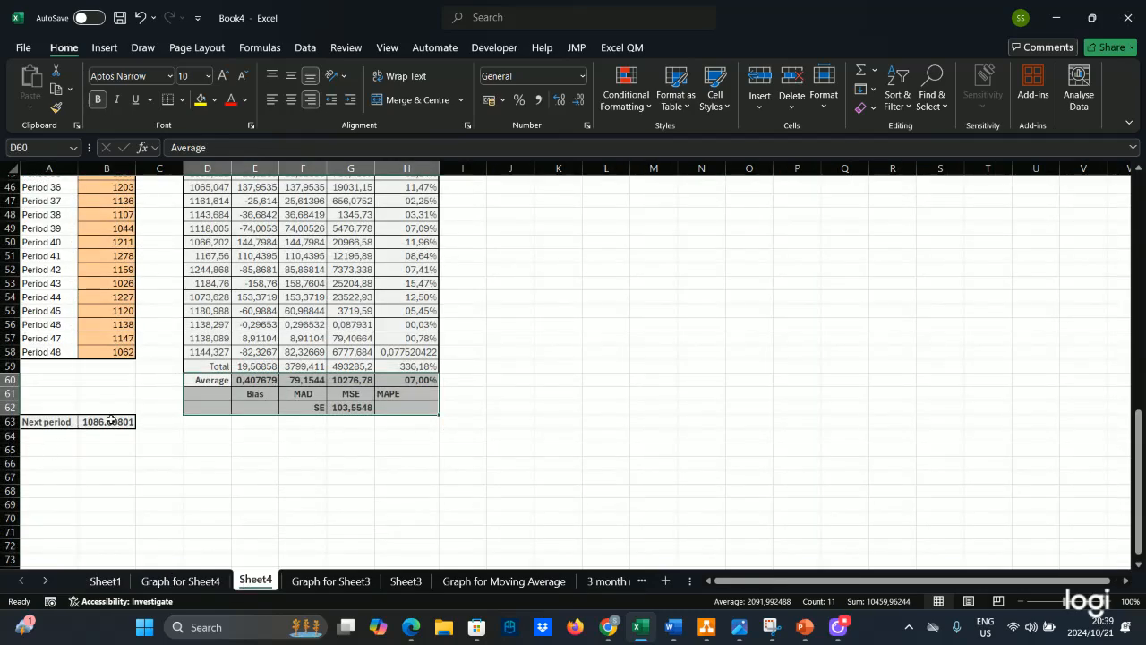
From Sheet1, create a Trend Adjusted Exponential Smoothing forecasting model with 48 past periods of data and a graph
click(103, 581)
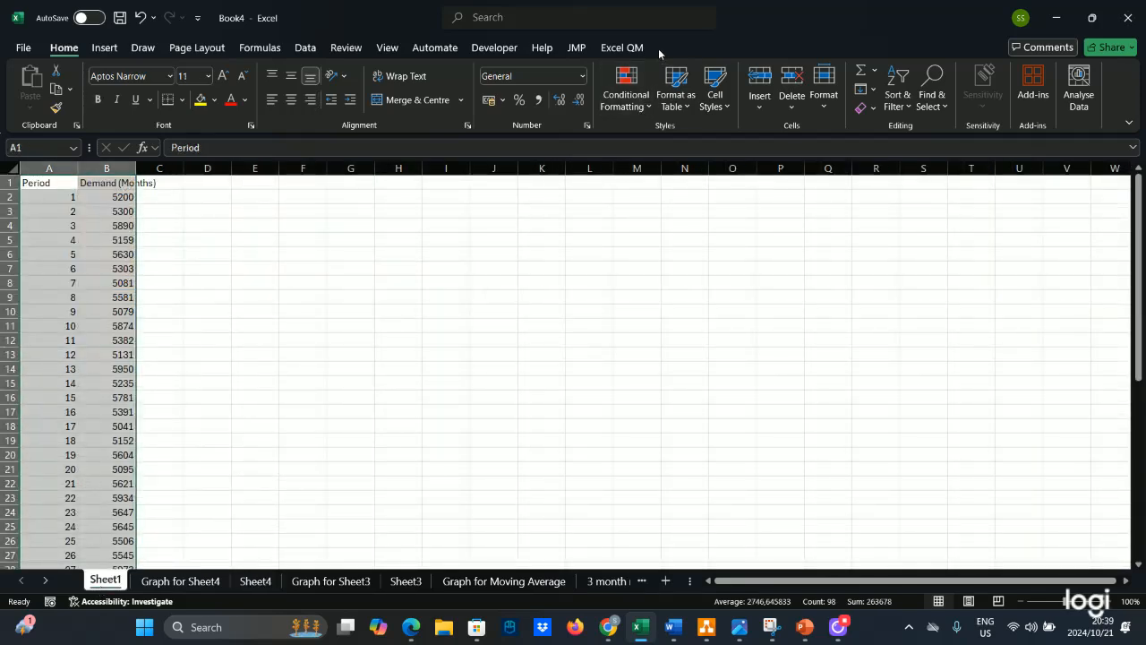
click(622, 48)
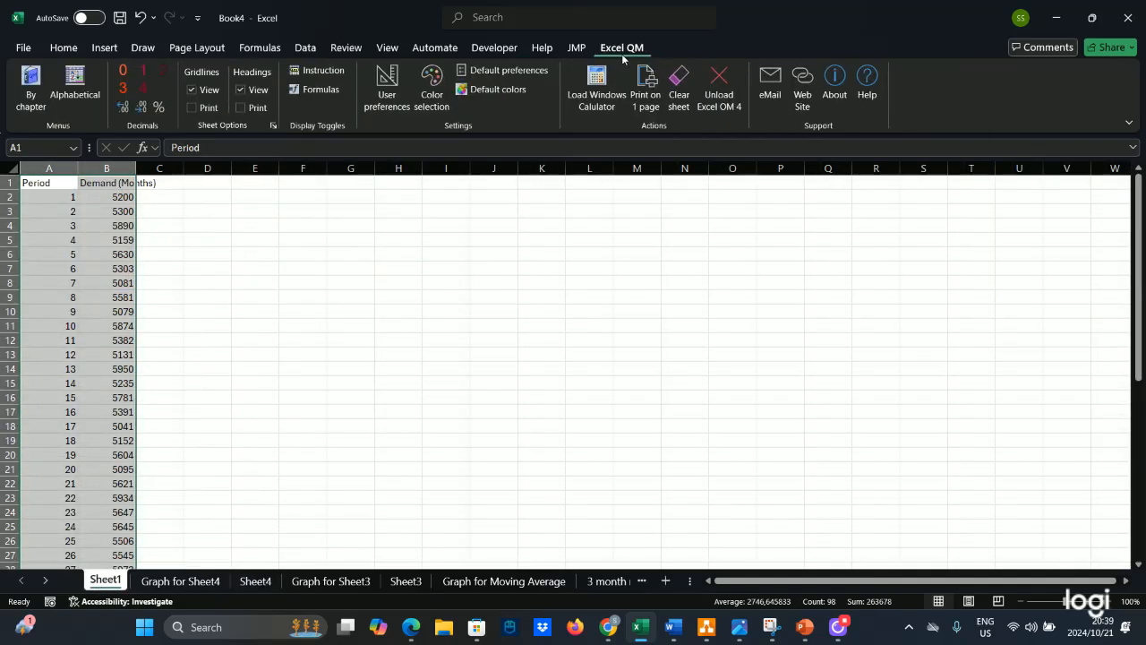
click(90, 80)
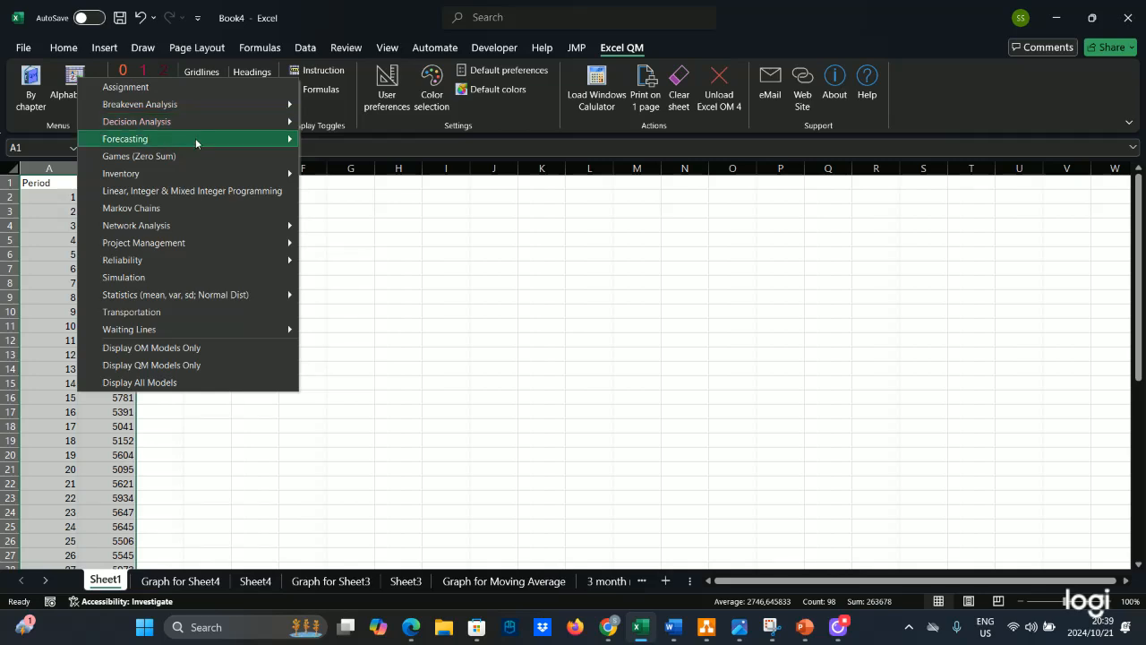
mouse_move(196, 138)
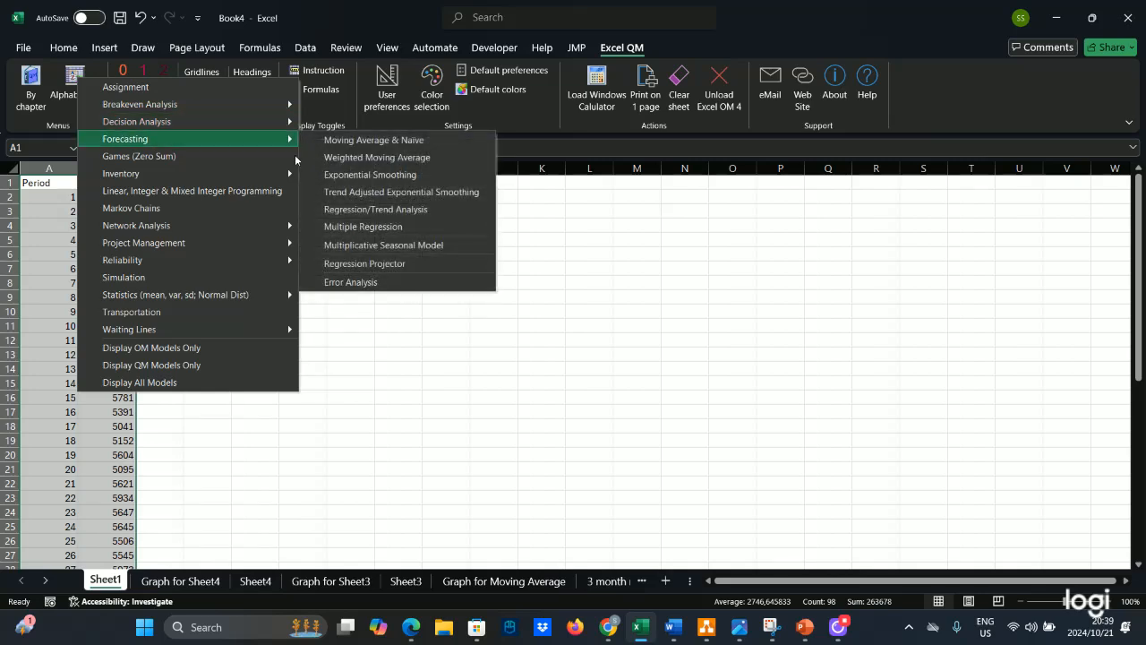
click(329, 194)
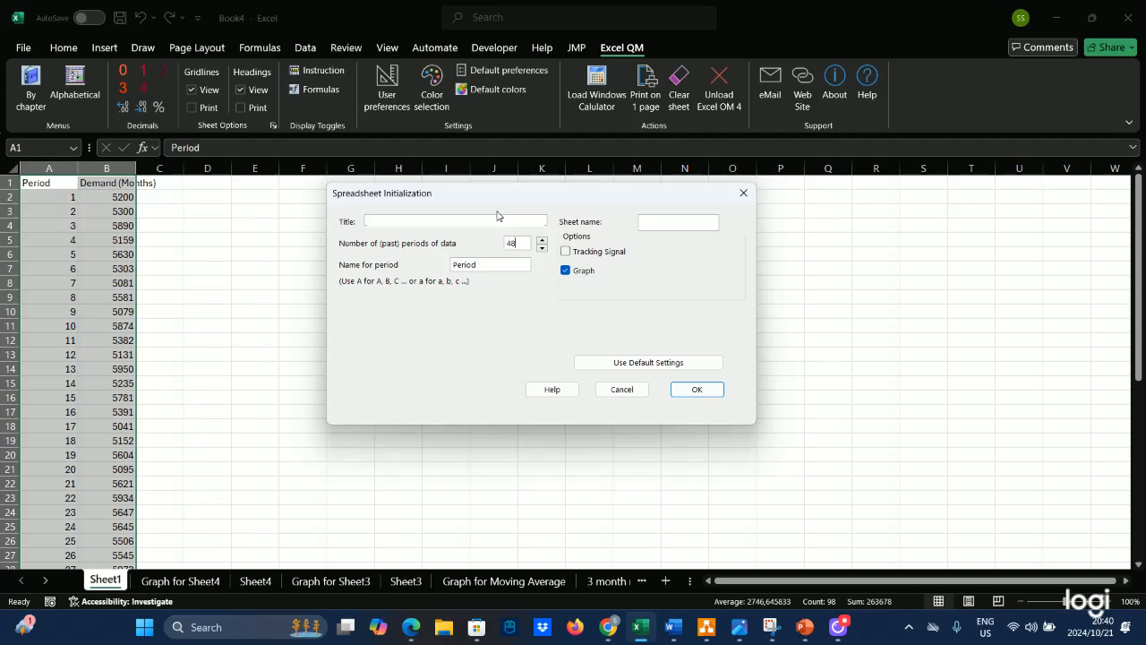
key(Return)
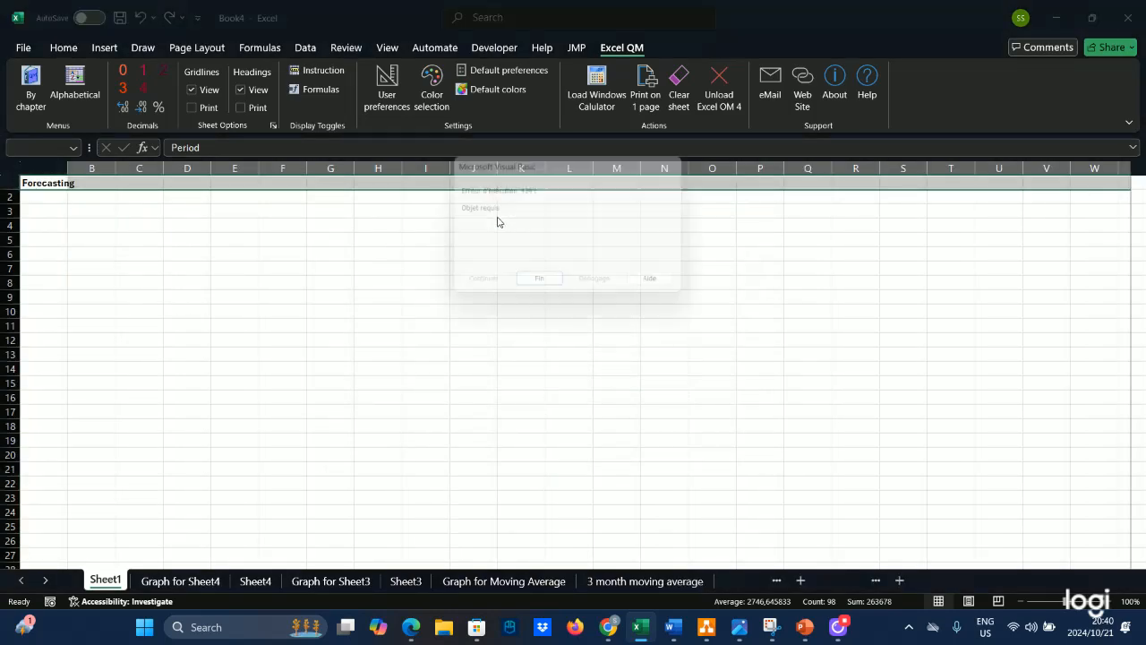
click(541, 285)
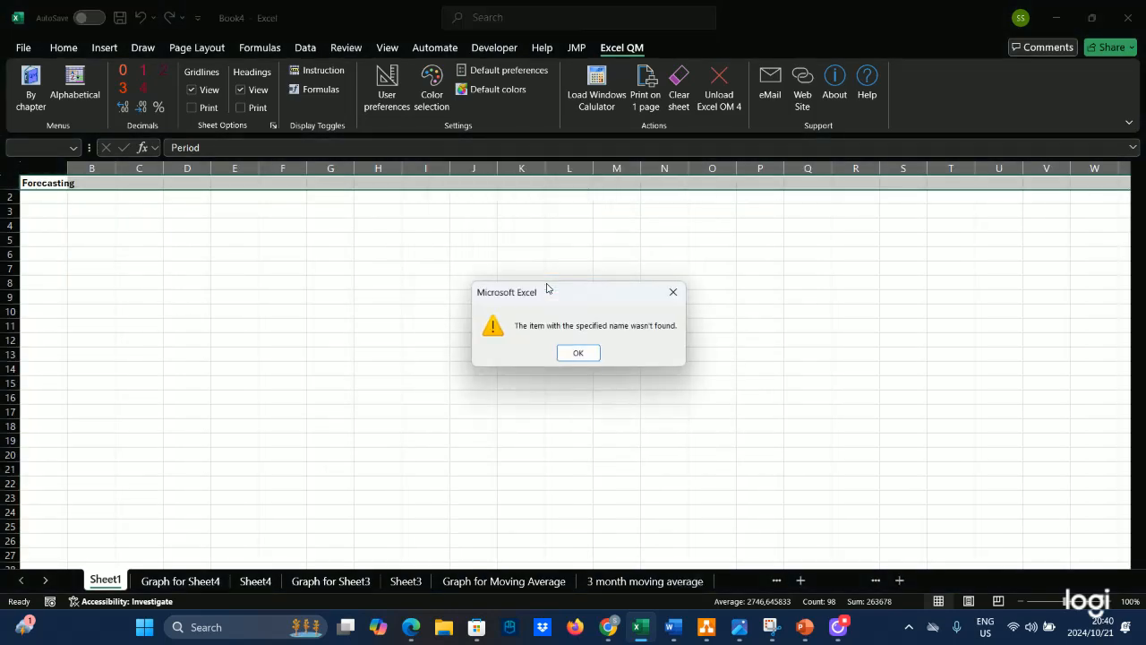
click(576, 350)
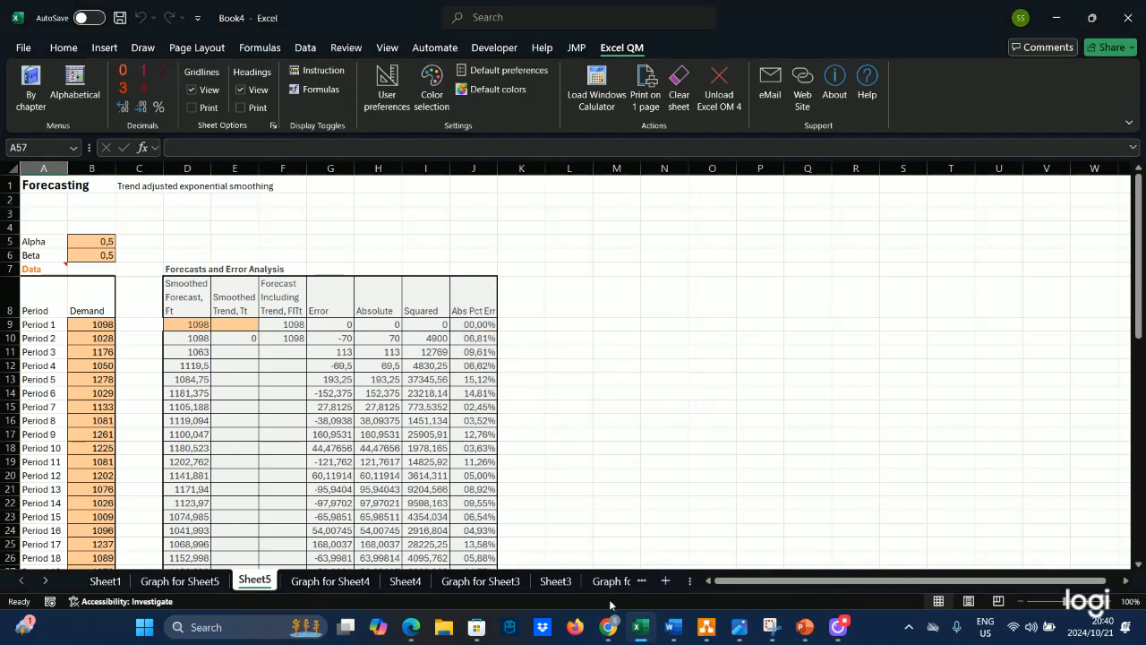
Check the exponential smoothing with trend task in the browser's lab test document, and set the alpha on Sheet5 to 0,4
mouse_move(608, 625)
click(552, 580)
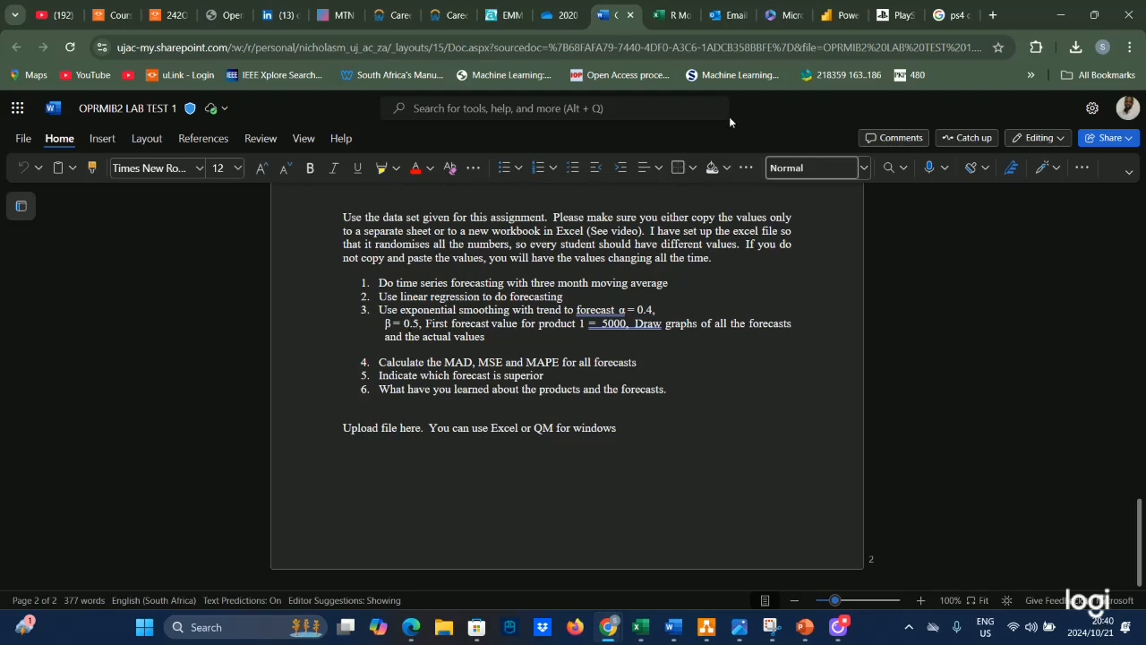
click(1054, 15)
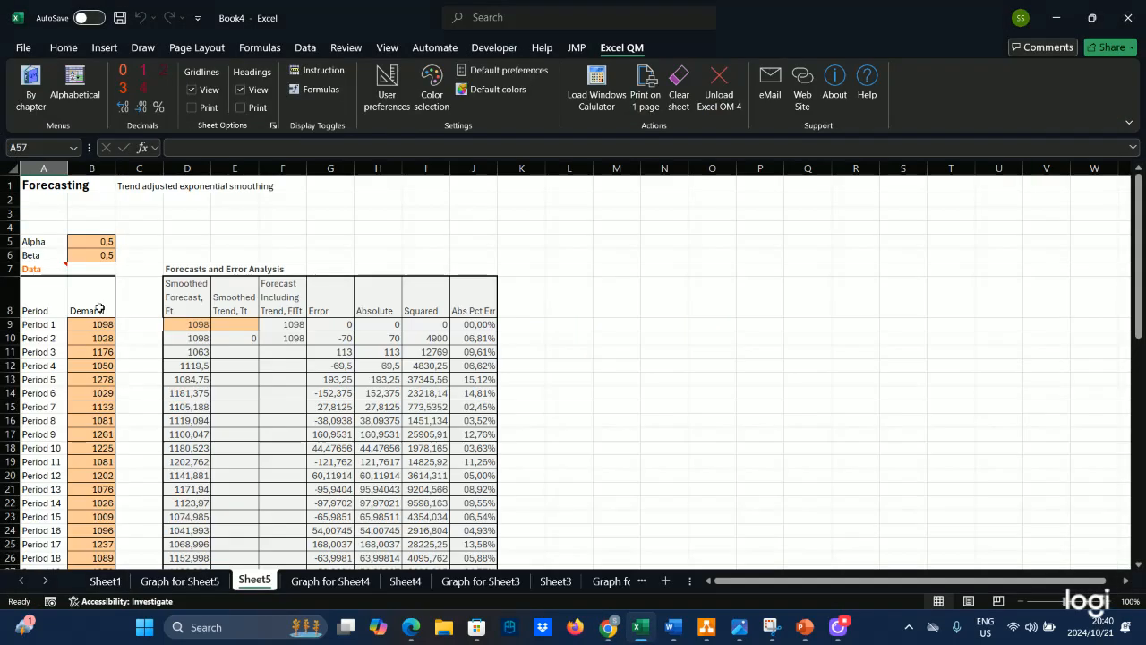
click(104, 243)
text(0)
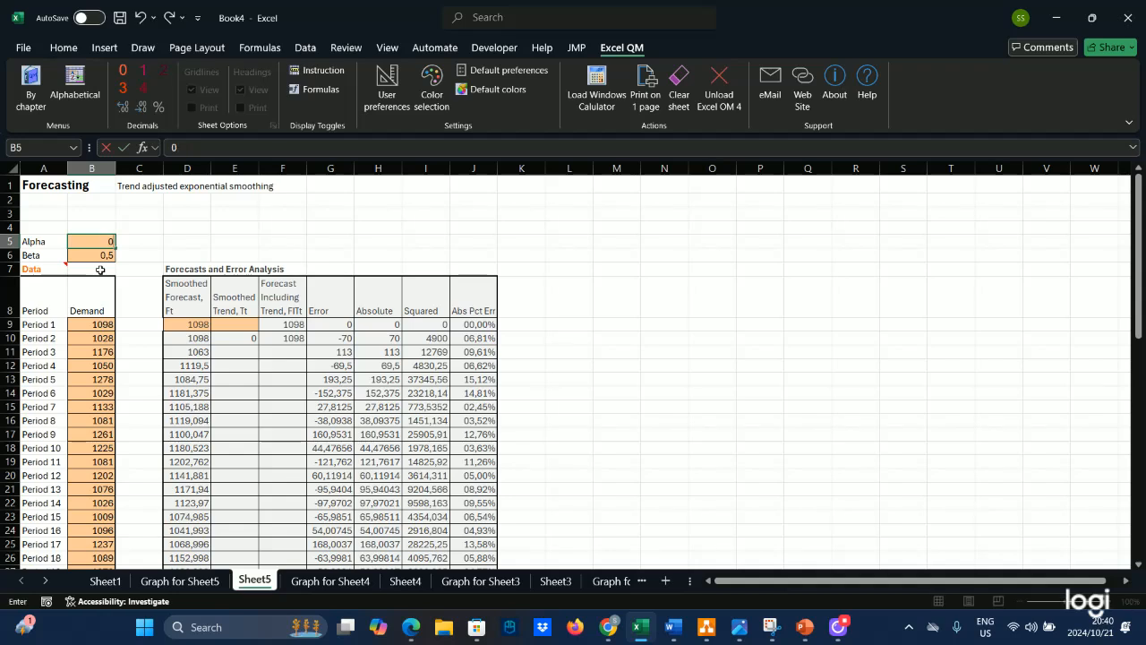
text(,4)
key(Return)
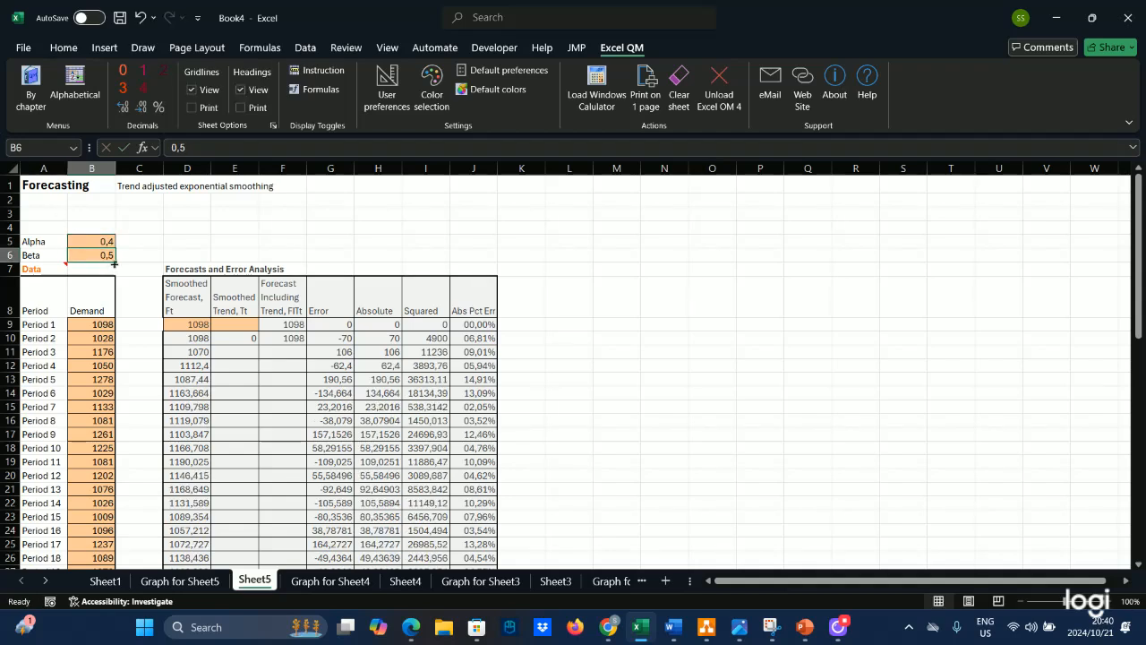
Reread the beta and first forecast value requirements in the browser's lab test document, and return to the workbook
mouse_move(673, 627)
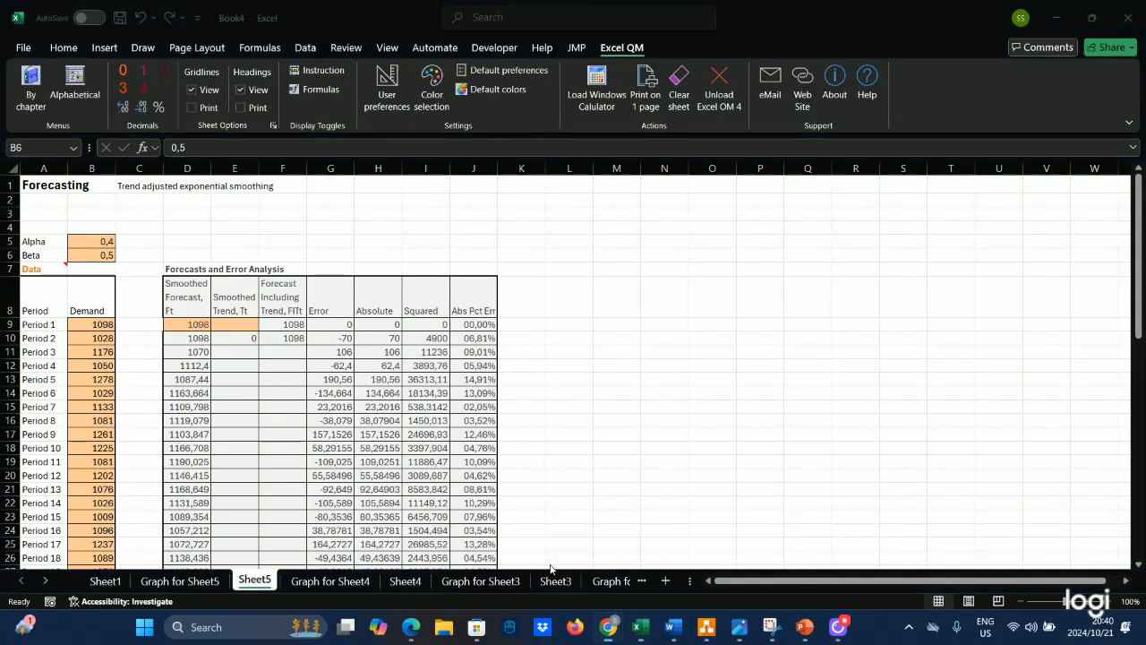
click(552, 570)
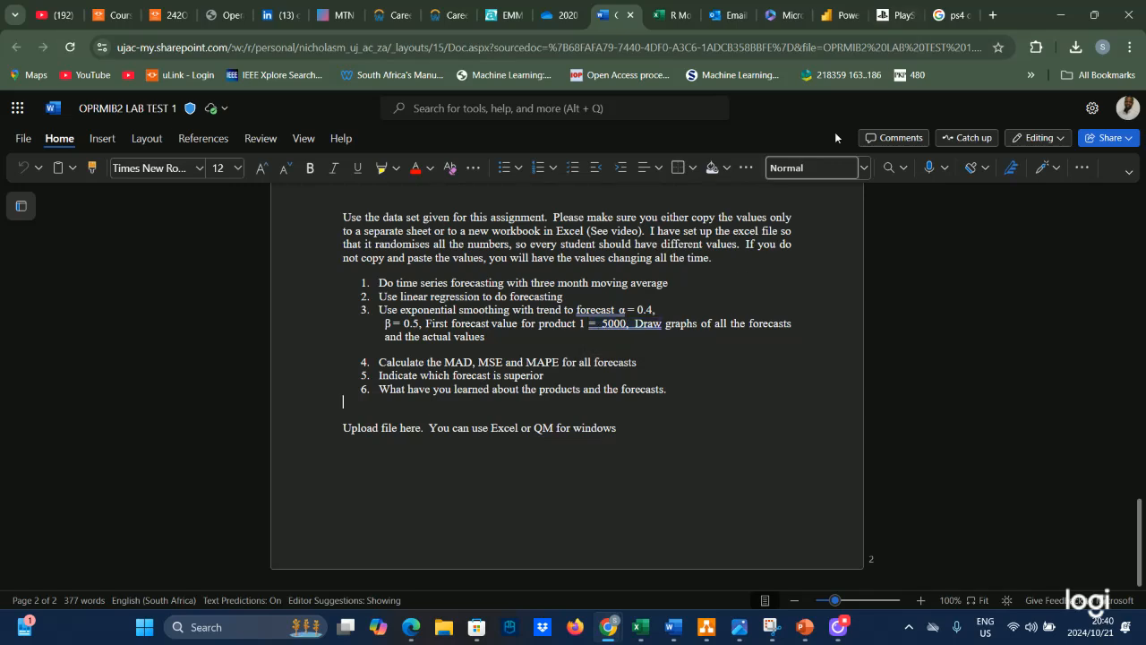
click(1060, 15)
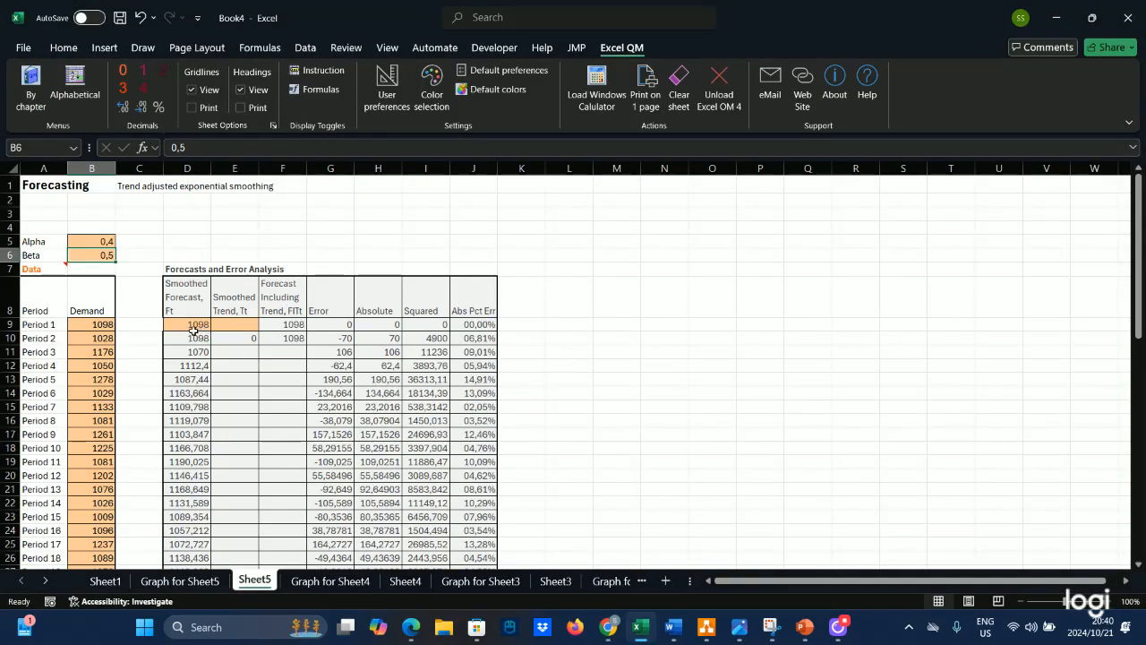
Compare the Period 1 demand with its smoothed forecast on Sheet5, and try a Period 1 smoothed forecast of 12
click(94, 323)
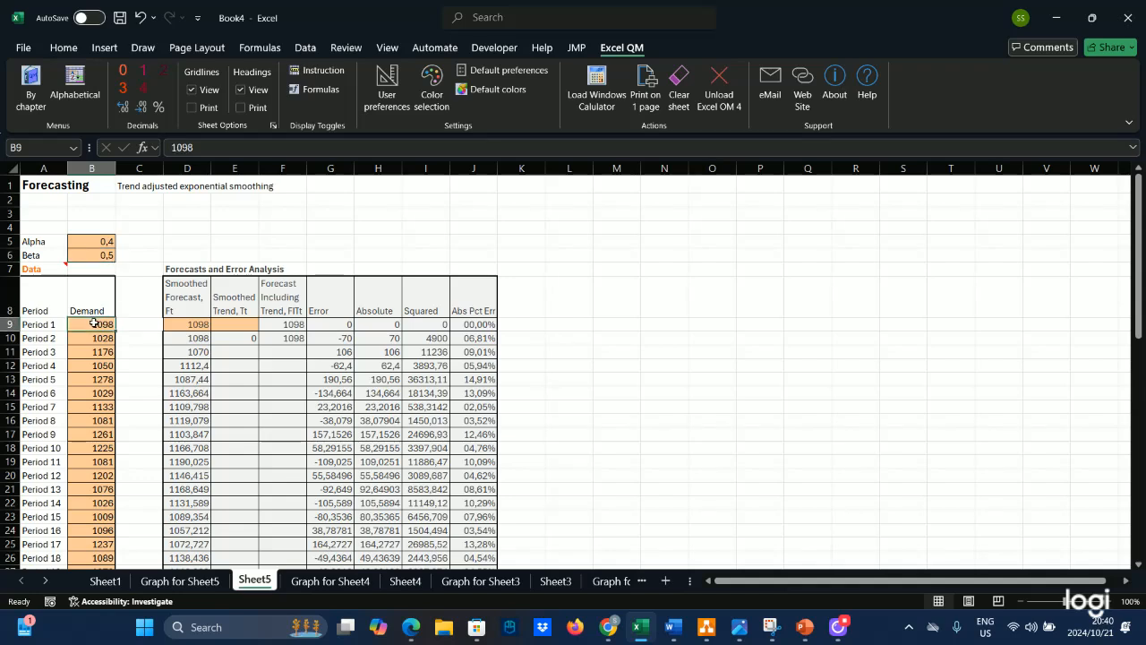
click(198, 321)
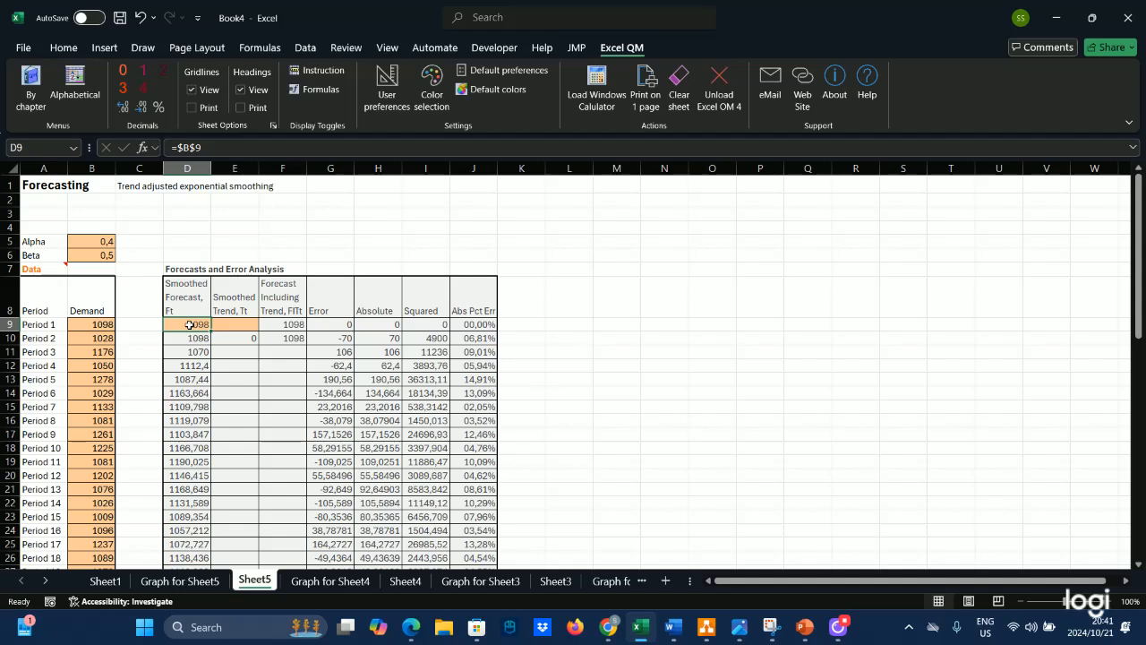
text(12)
key(Return)
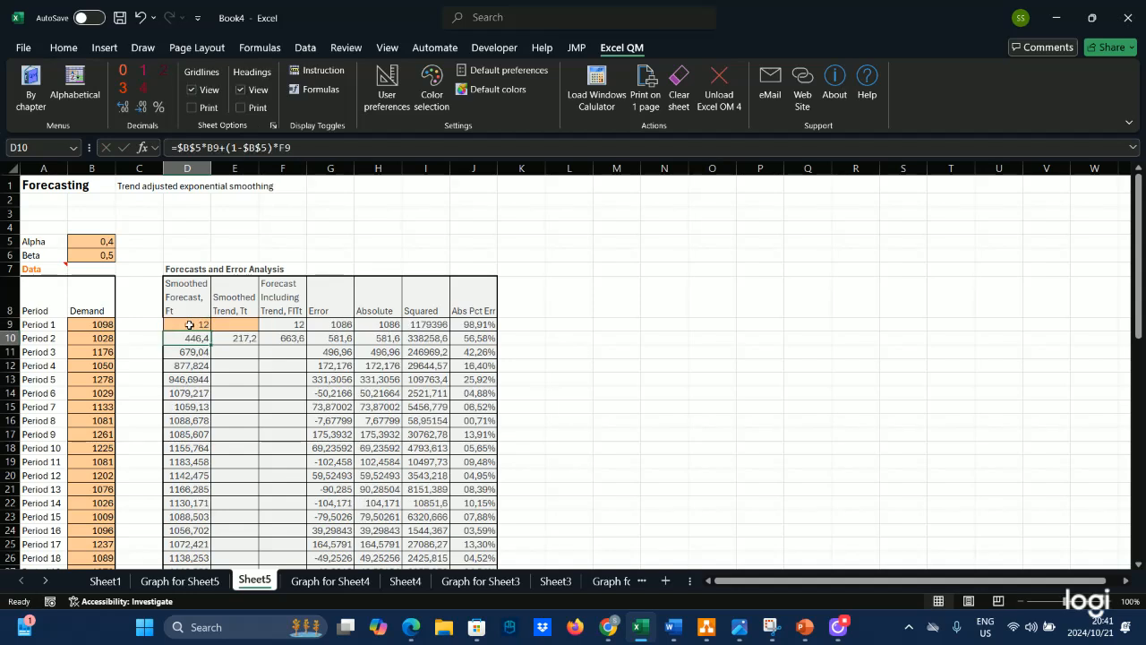
Set the Period 1 smoothed forecast on Sheet5 to 1098
click(189, 325)
text(1)
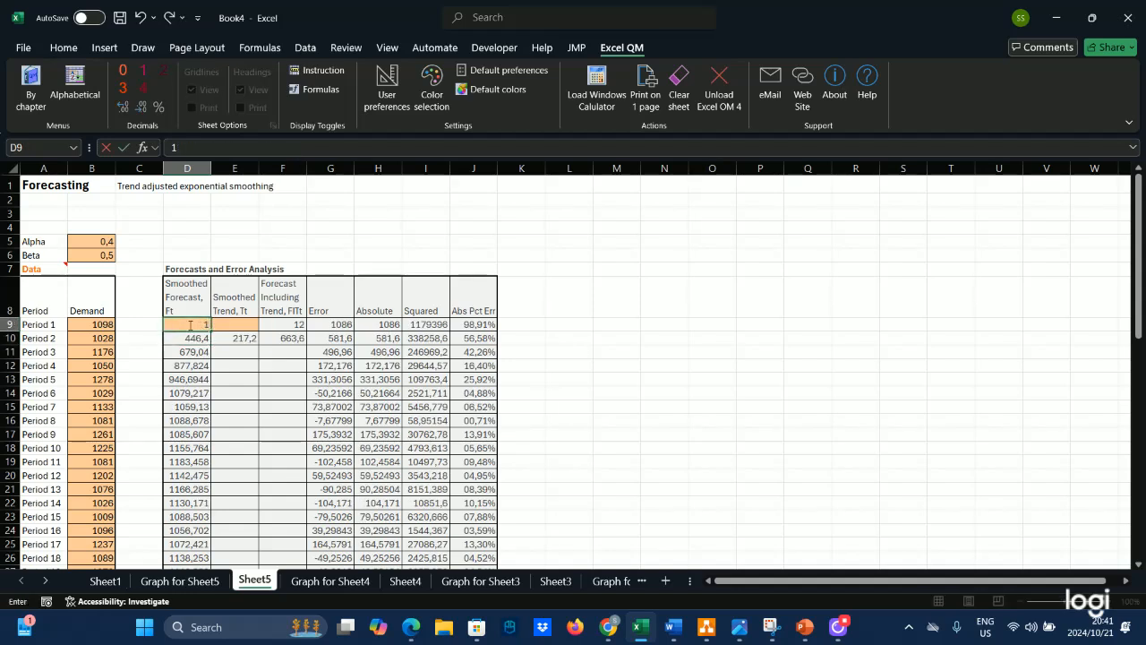
text(098)
key(Return)
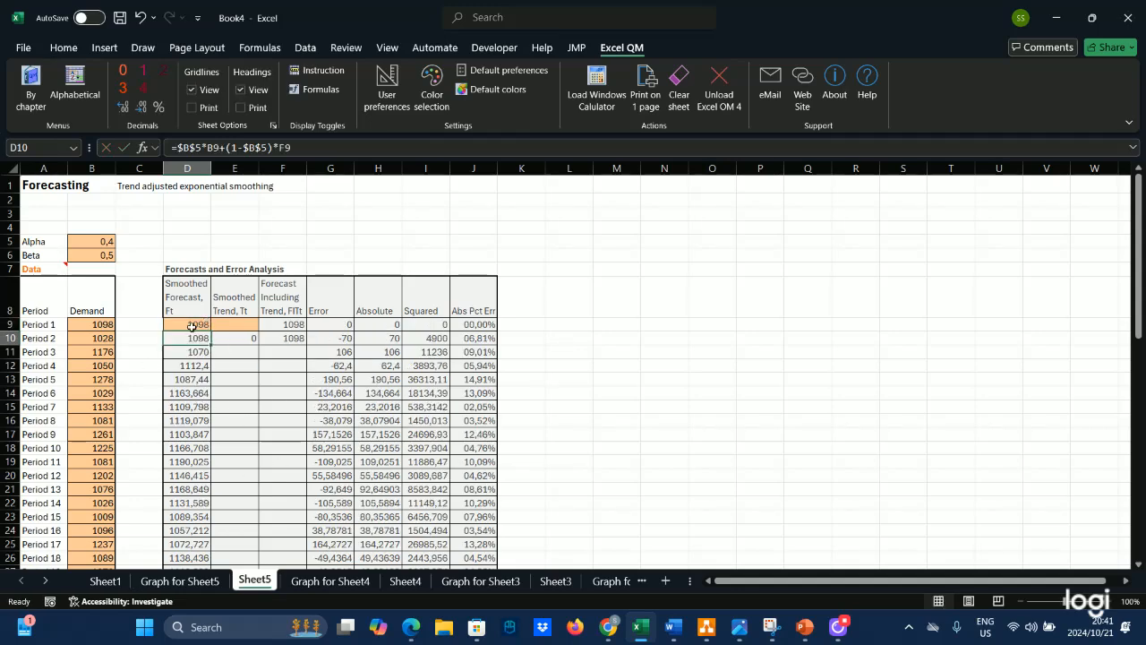
Review the trend adjusted exponential smoothing forecasts on Sheet5 and the graph for Sheet5
scroll(190, 325, down, 5)
scroll(190, 325, up, 2)
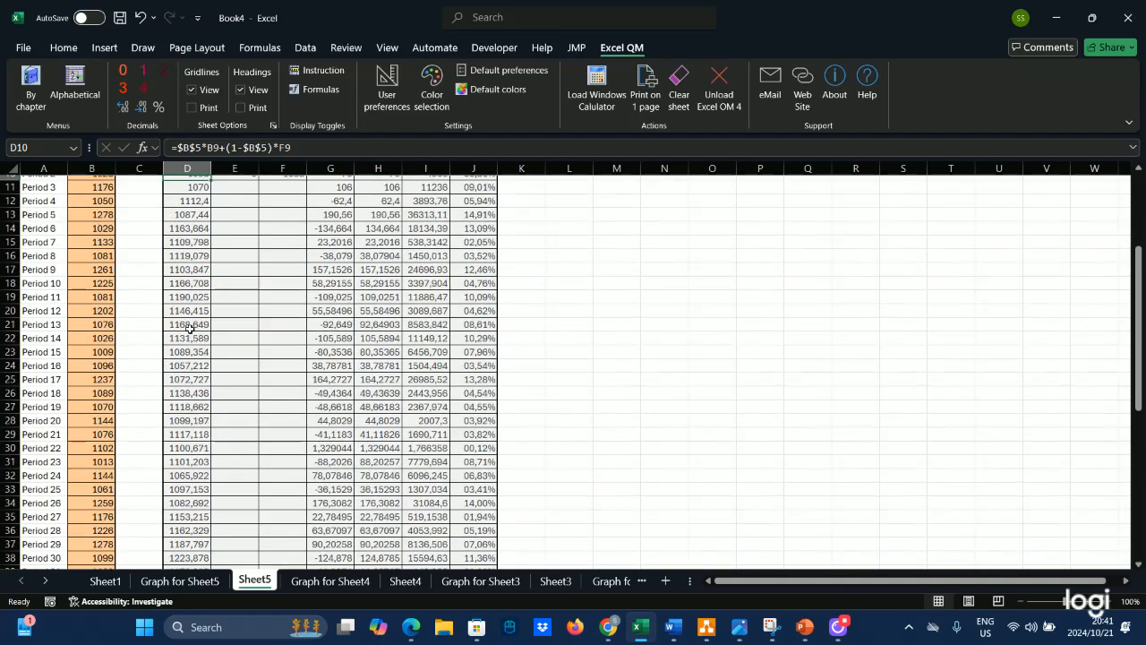
click(188, 582)
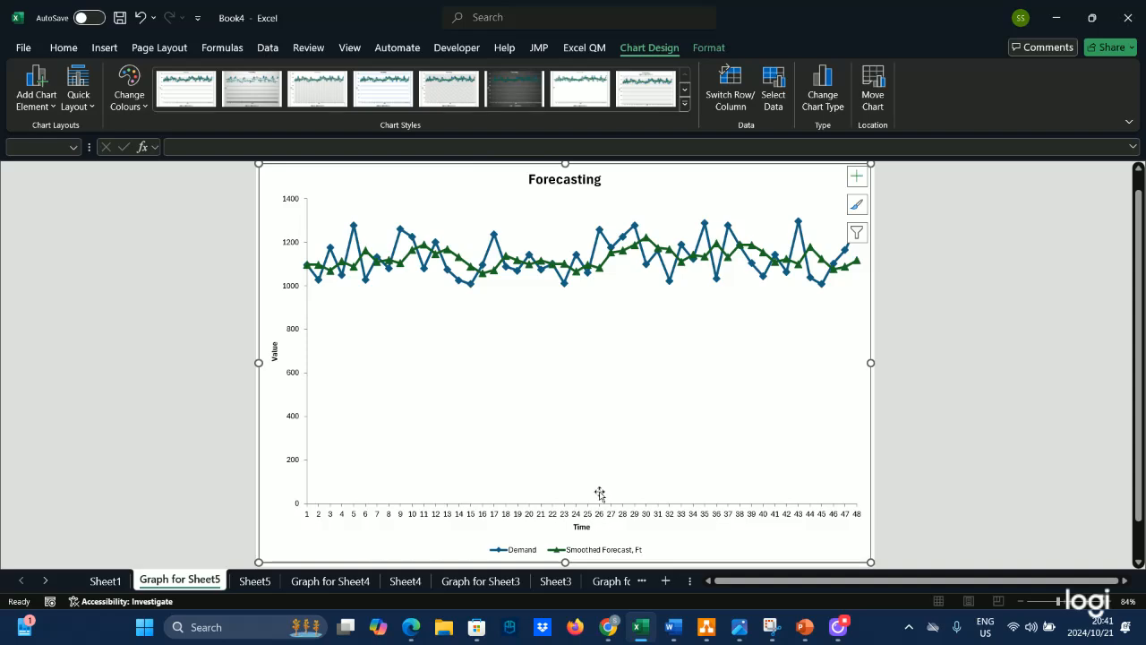
From Sheet1, create a Regression/Trend Analysis forecasting model with 48 past periods of data and a graph
click(103, 581)
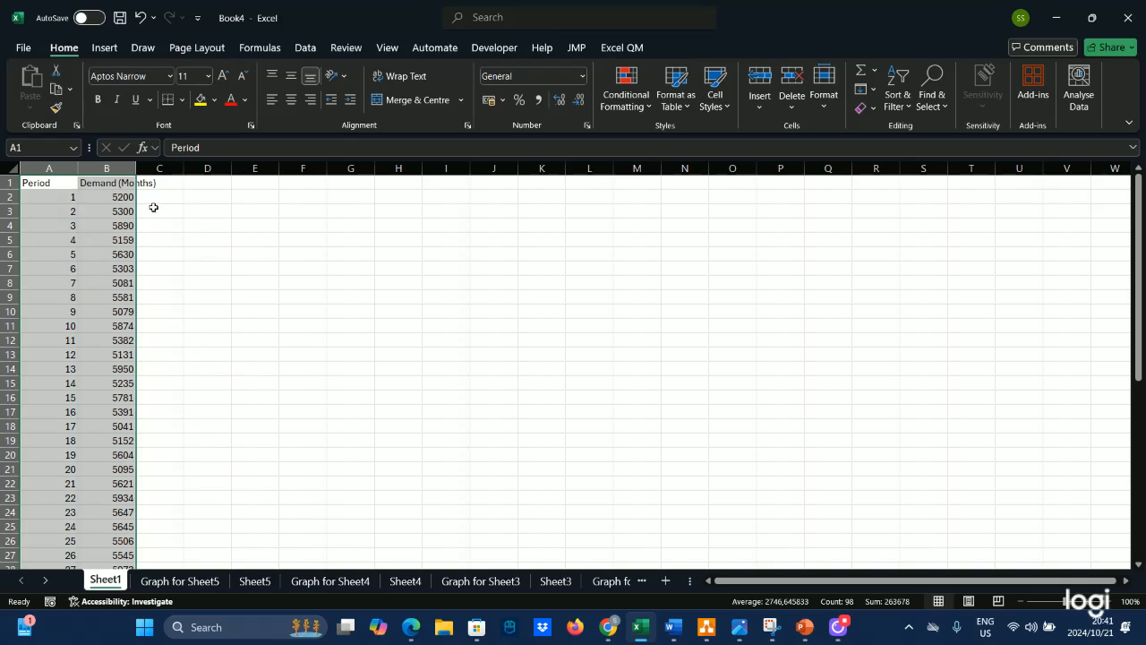
click(602, 47)
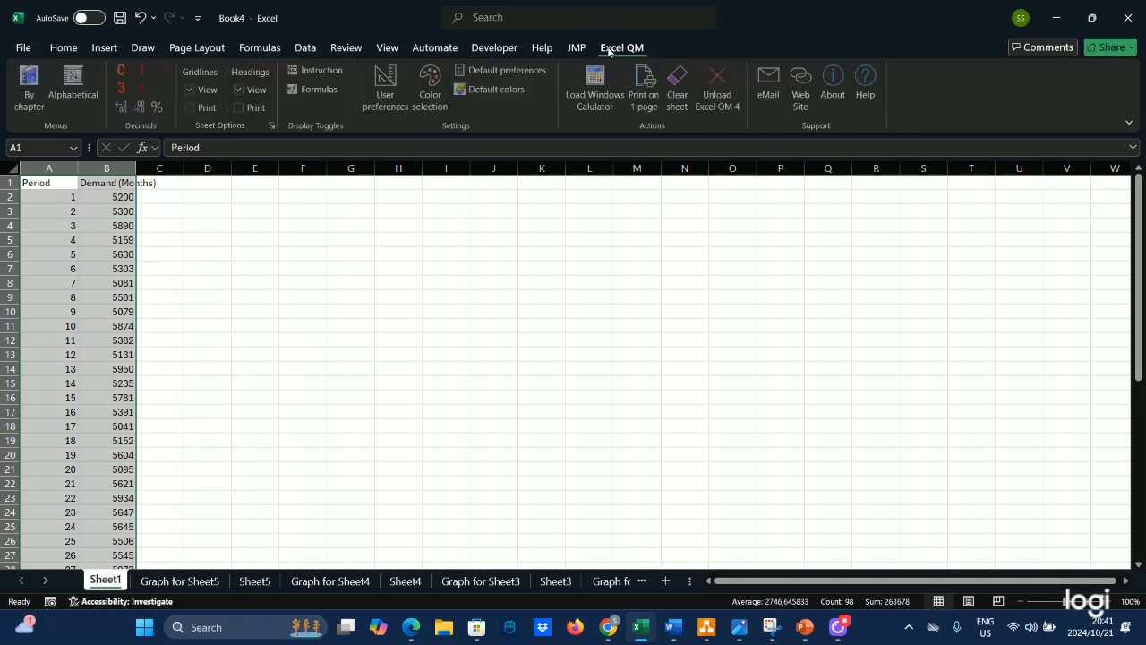
click(81, 98)
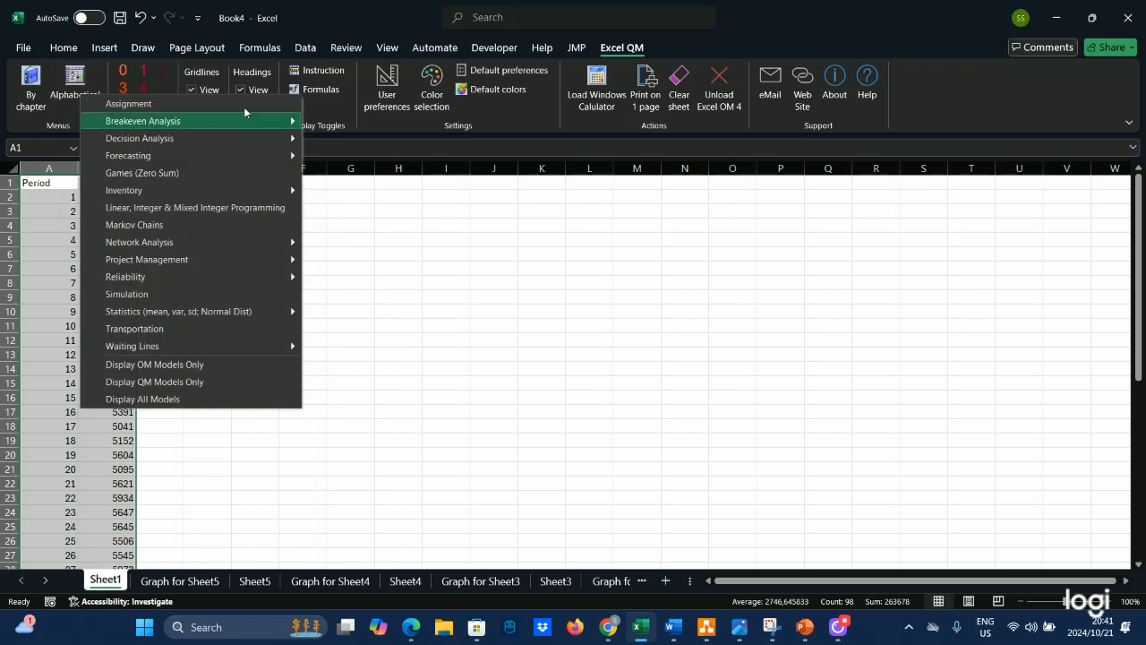
mouse_move(283, 154)
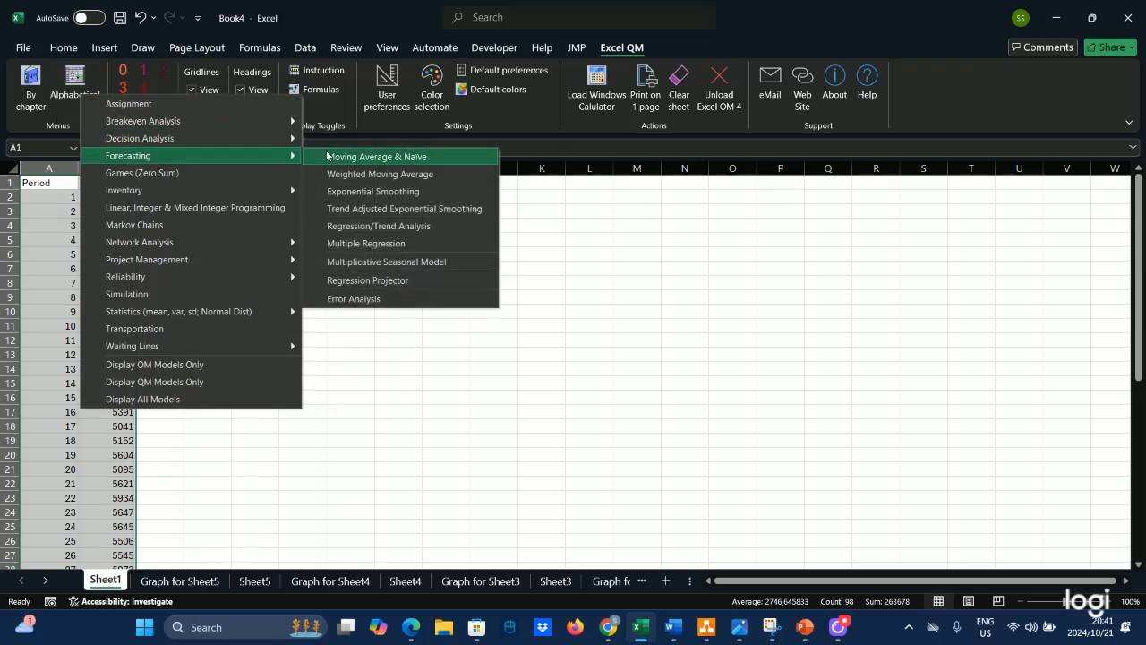
click(330, 227)
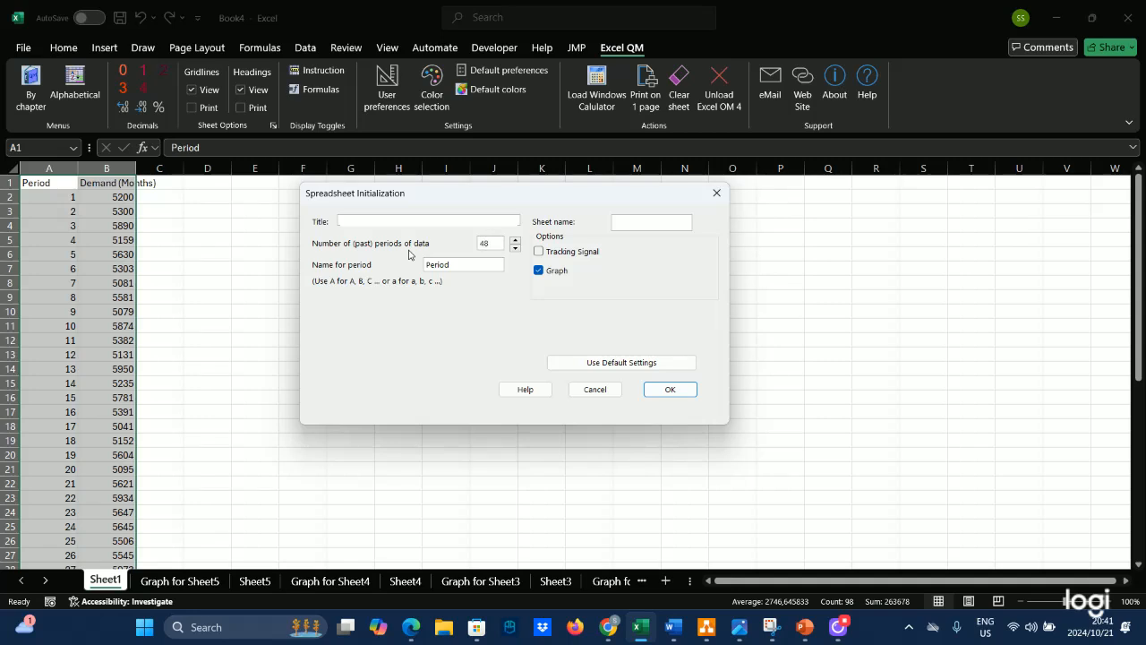
key(Return)
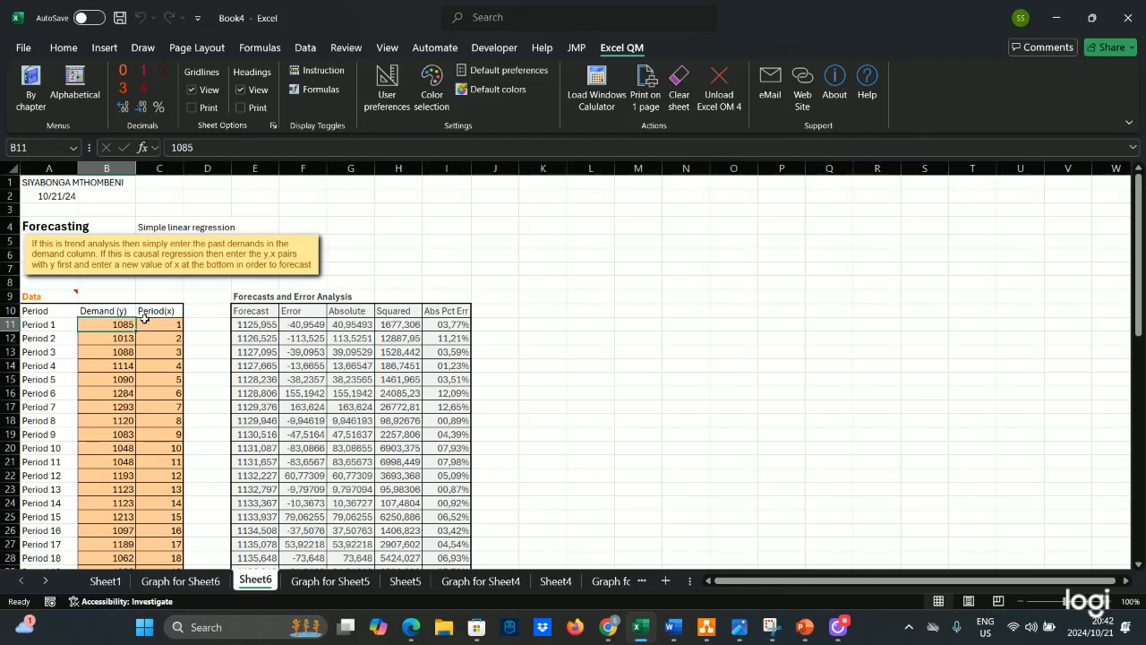
Review the regression data, the period 49 forecast, the total and averaged Bias, MAD, MSE and MAPE values on Sheet6, and its graph
scroll(147, 321, down, 7)
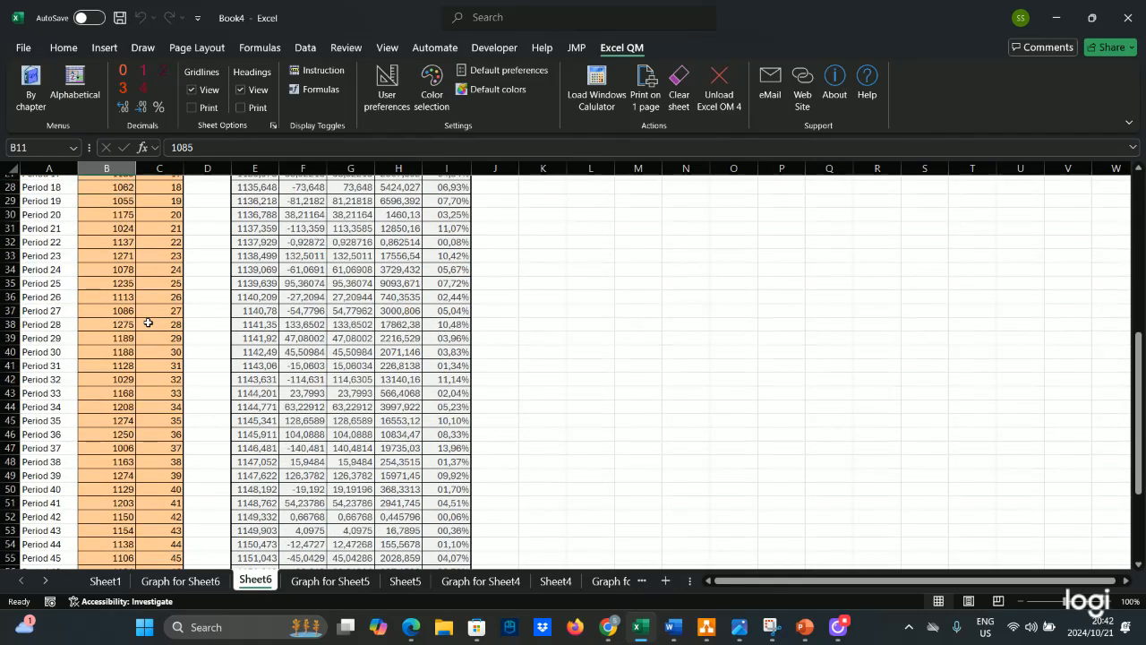
scroll(147, 322, up, 4)
scroll(148, 322, up, 3)
scroll(148, 323, down, 7)
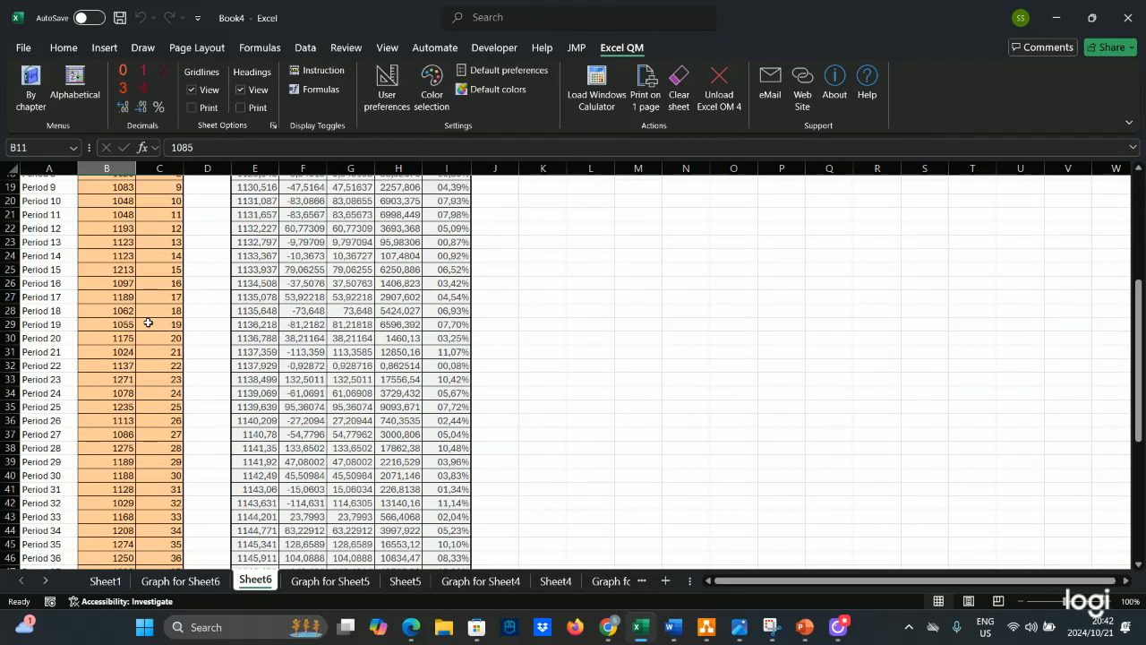
scroll(148, 322, up, 5)
scroll(147, 322, down, 15)
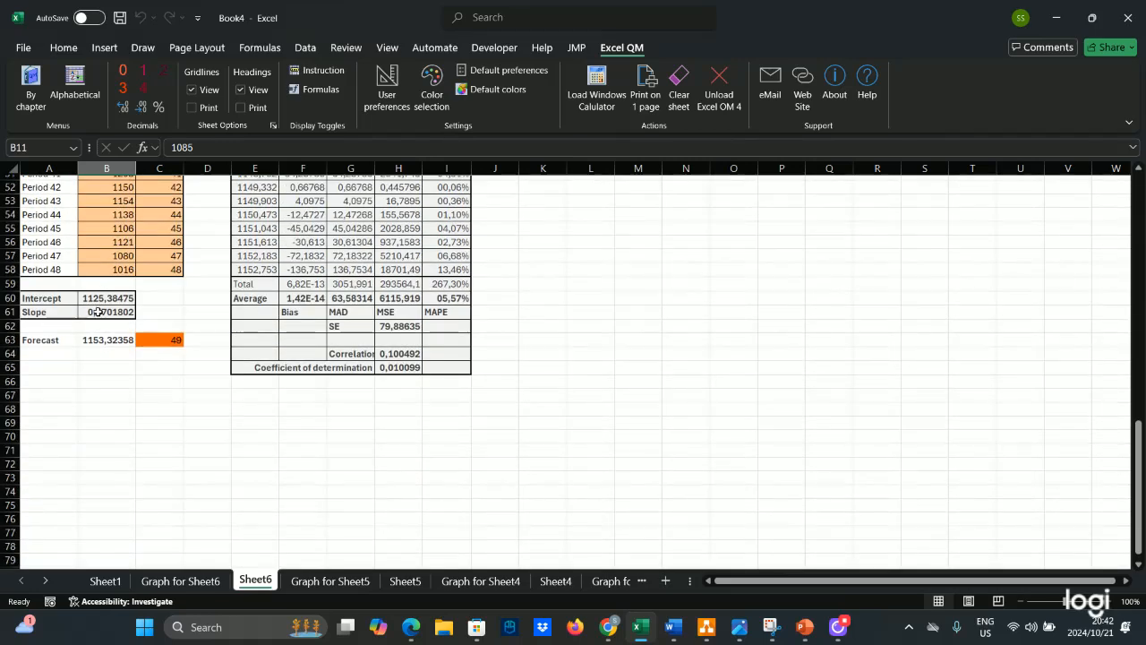
click(100, 341)
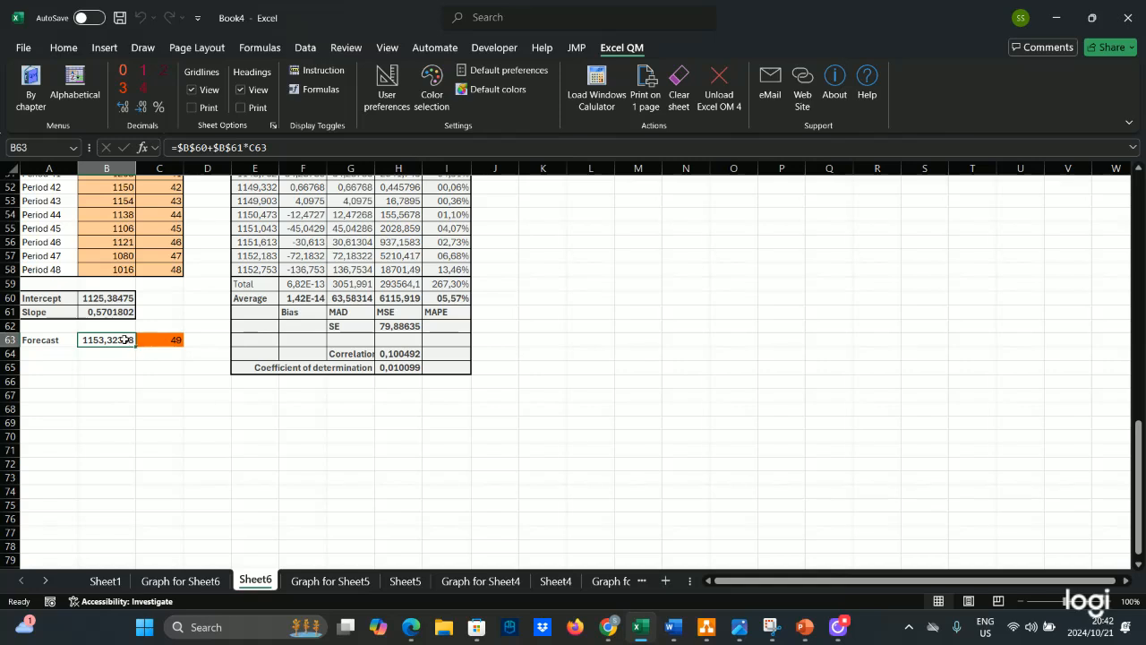
click(161, 341)
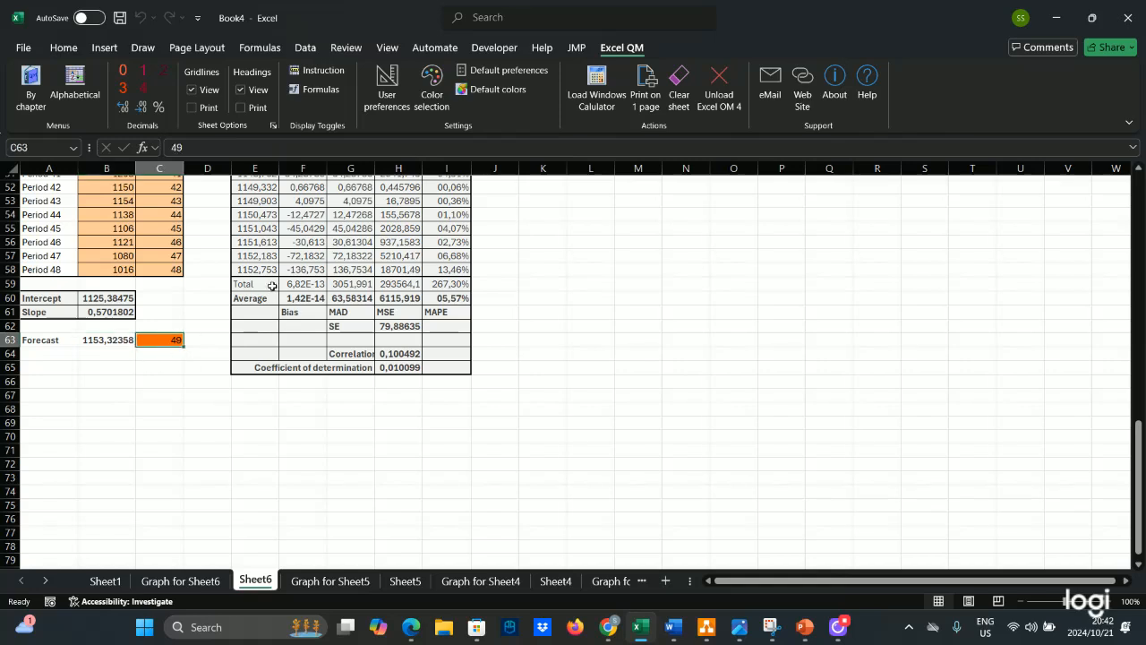
drag(244, 283, 443, 311)
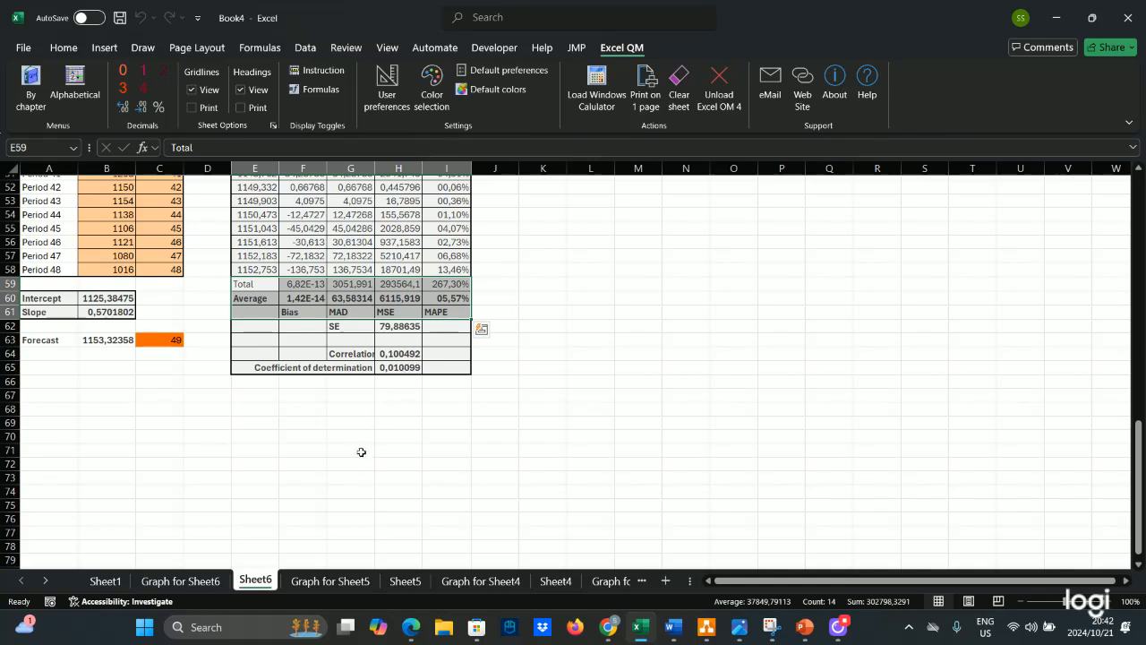
click(183, 582)
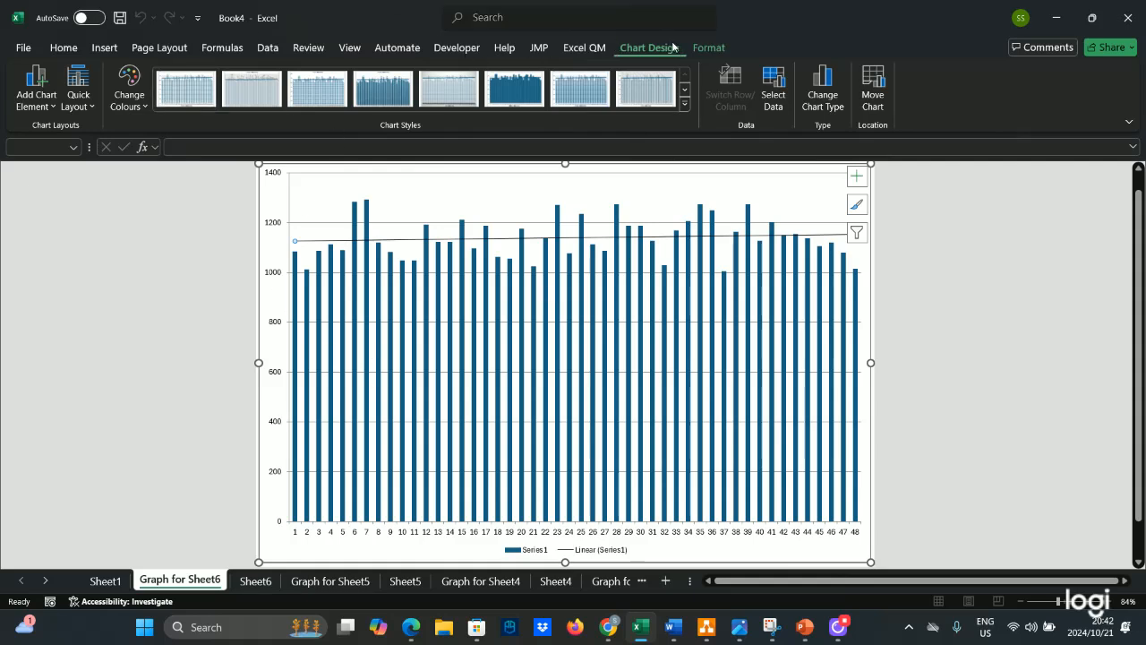
click(705, 47)
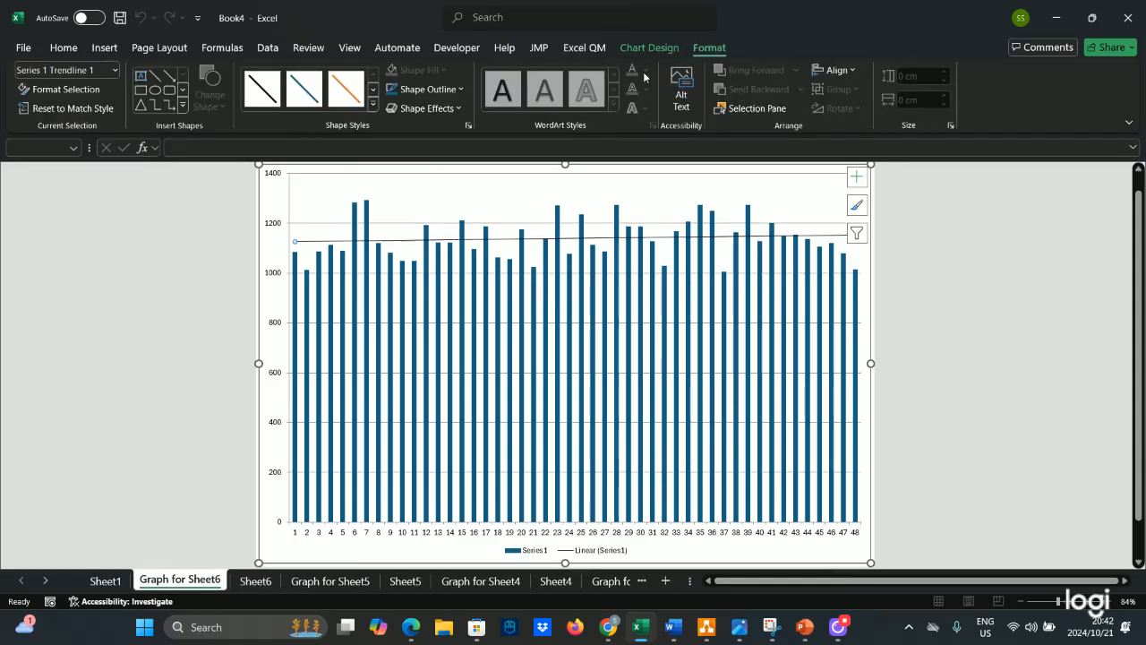
click(597, 51)
click(79, 98)
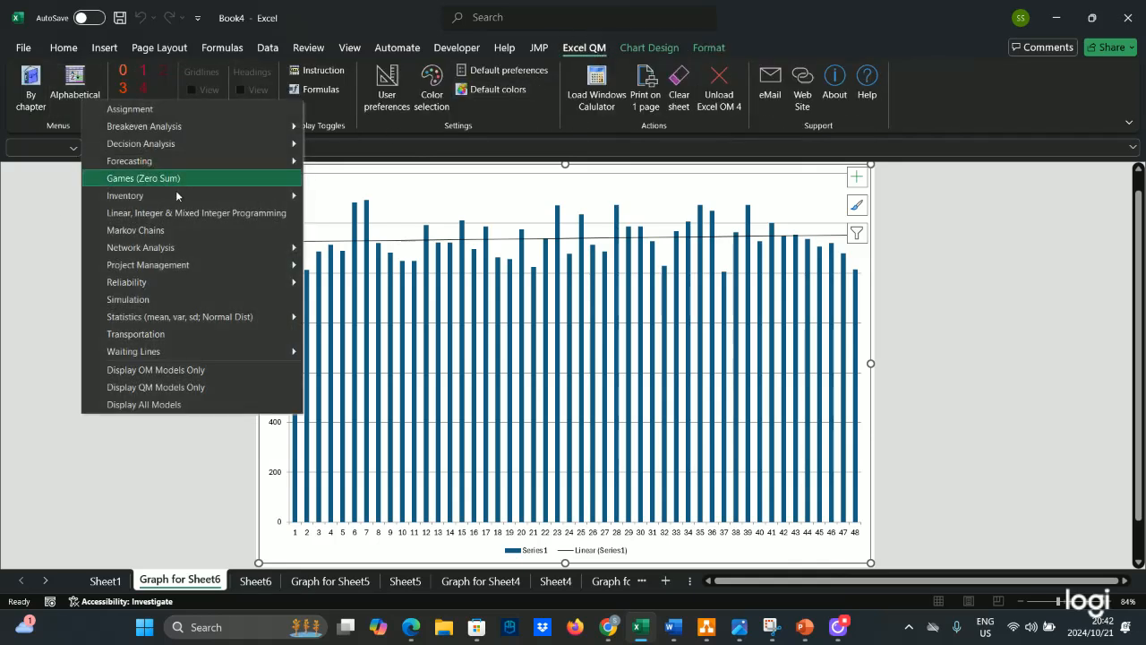
mouse_move(300, 159)
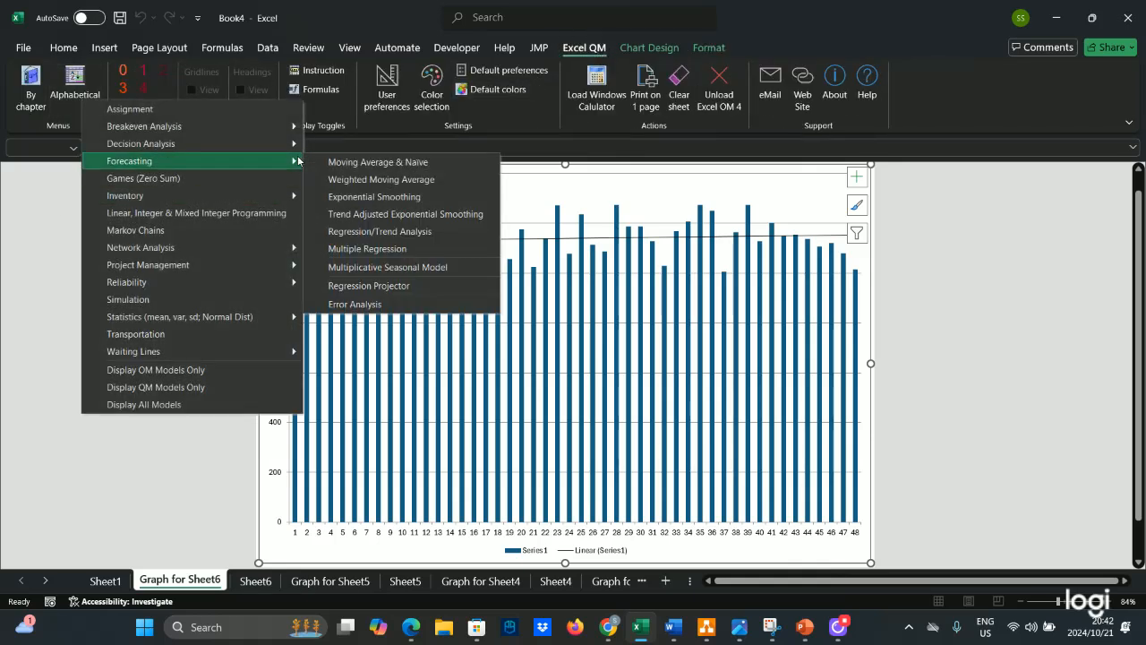
click(176, 500)
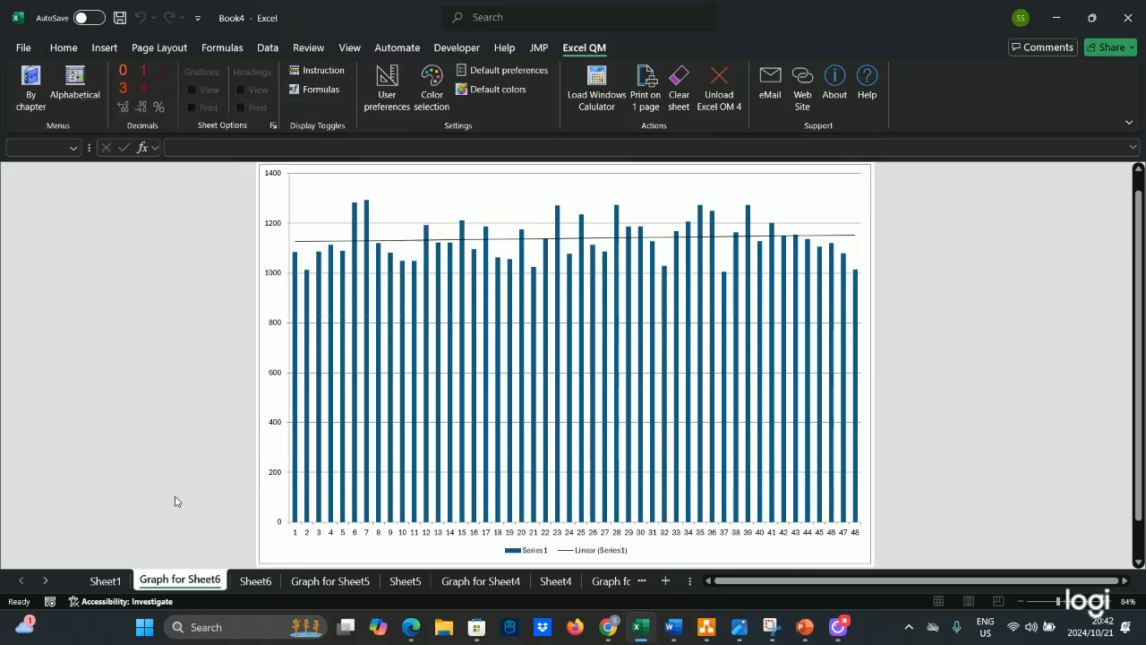
Look over the demand data on Sheet1 and the regression graph for Sheet6
click(104, 580)
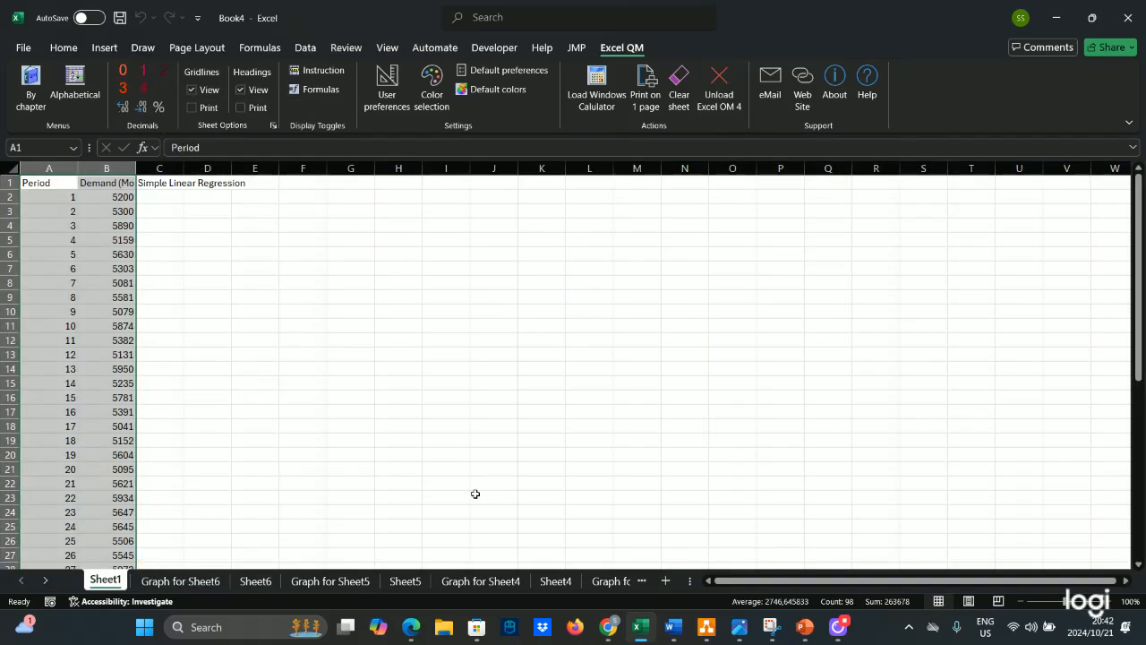
click(205, 582)
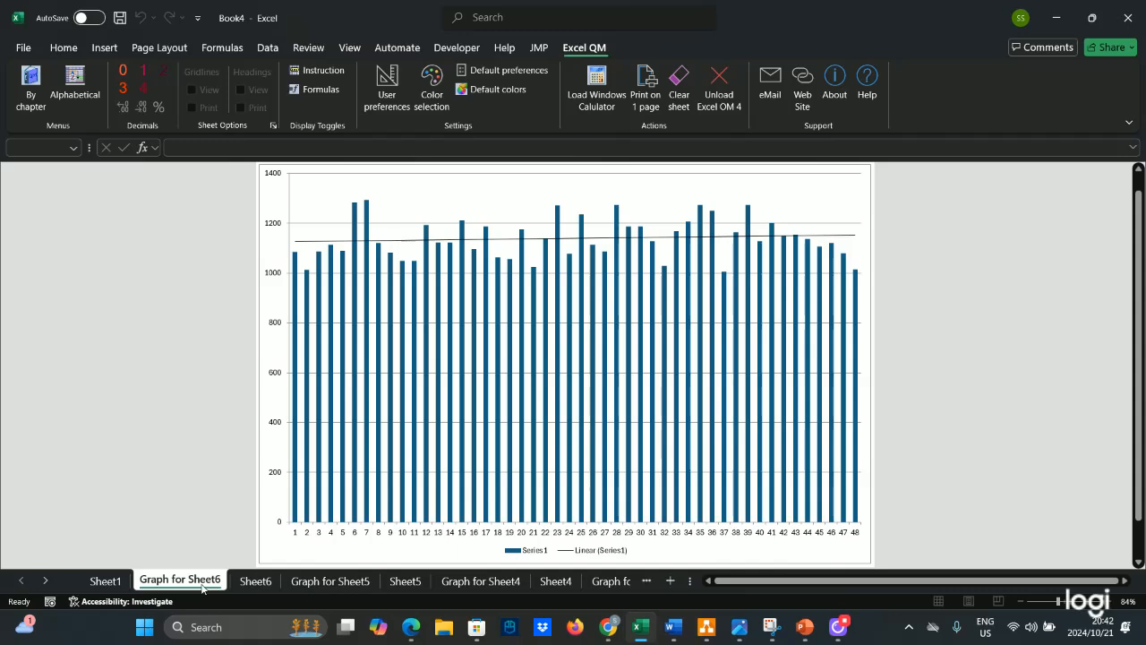
click(247, 580)
click(174, 581)
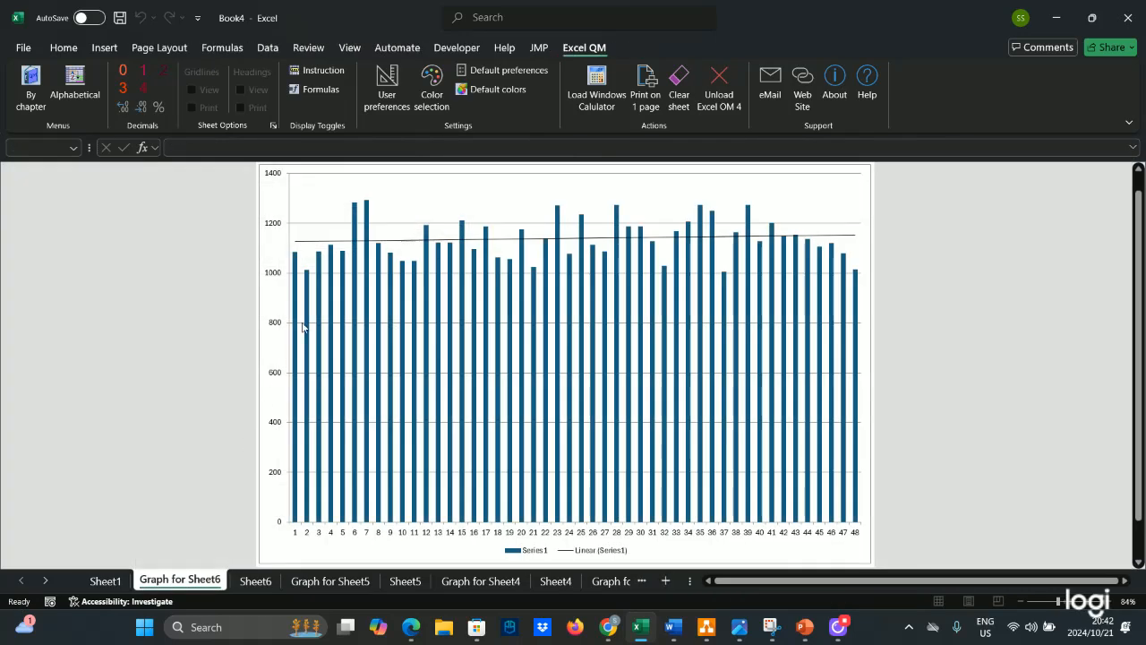
Review the regression results on Sheet6, including the period 49 forecast and its formula, and the averaged Bias, MAD, MSE and MAPE
click(250, 580)
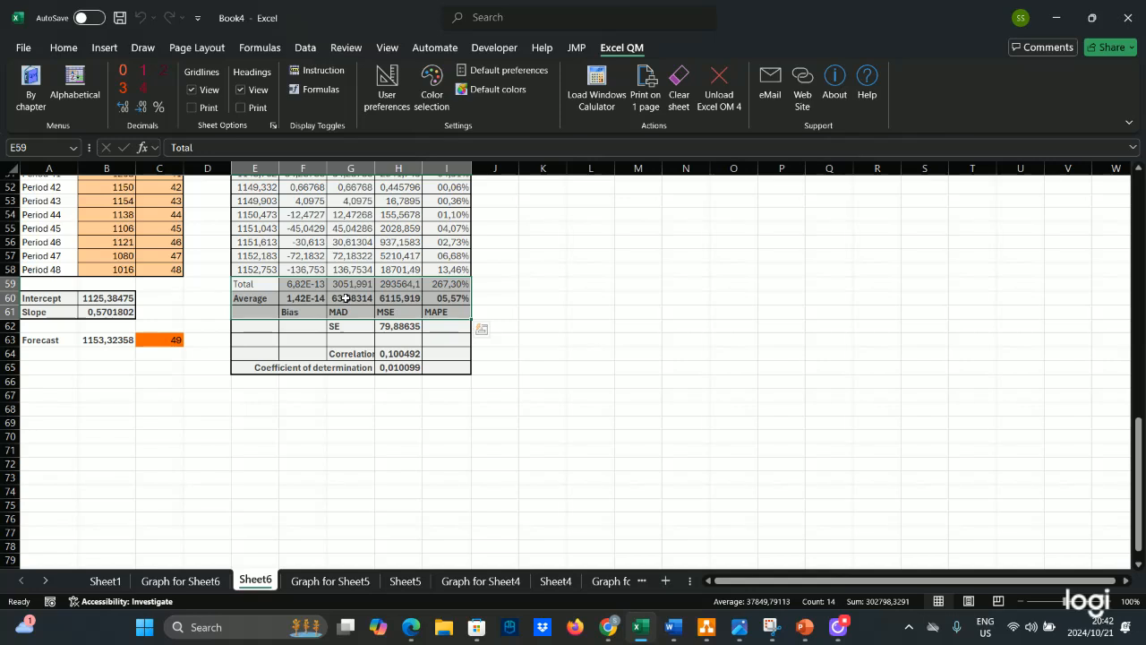
click(345, 298)
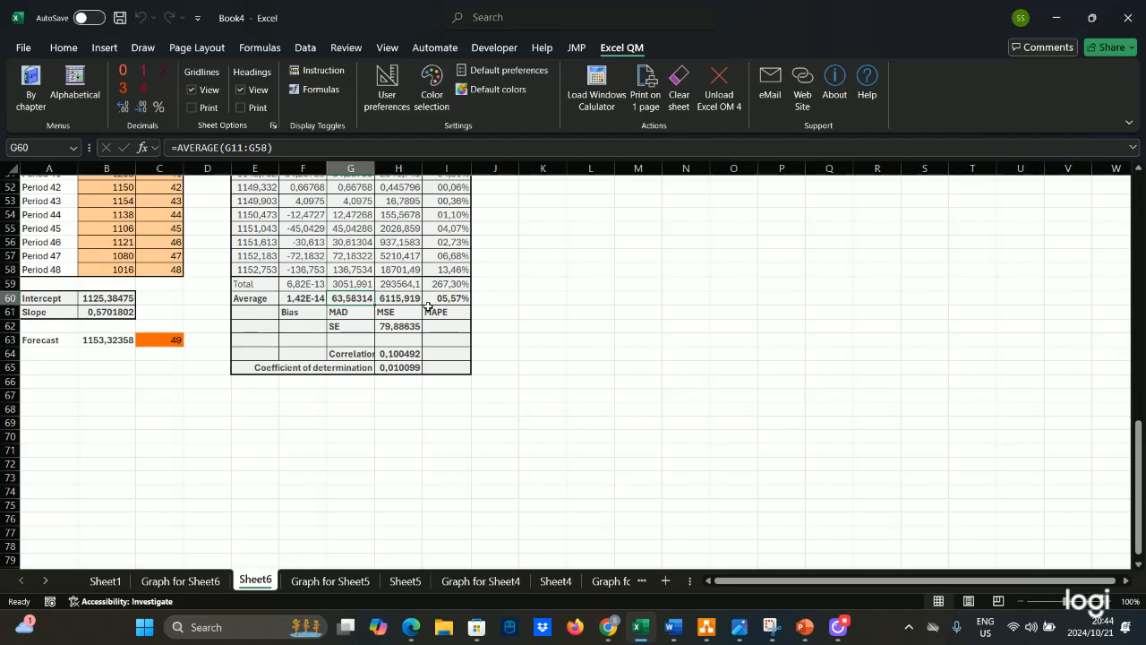
scroll(285, 324, up, 5)
scroll(285, 324, up, 12)
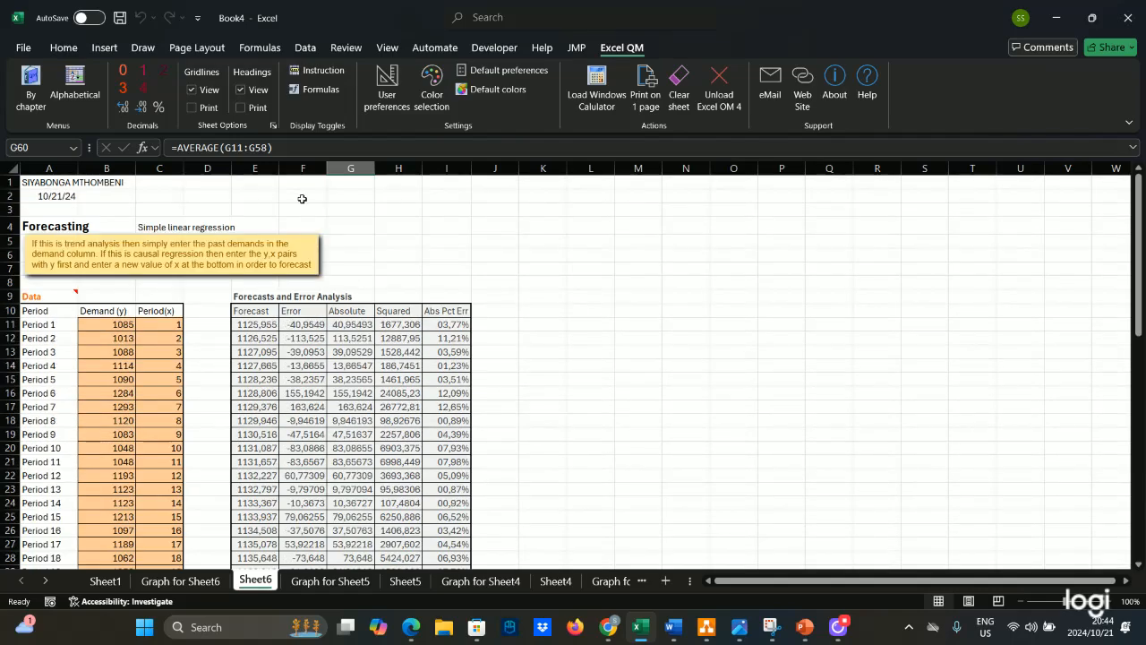
scroll(116, 324, down, 11)
scroll(116, 324, down, 6)
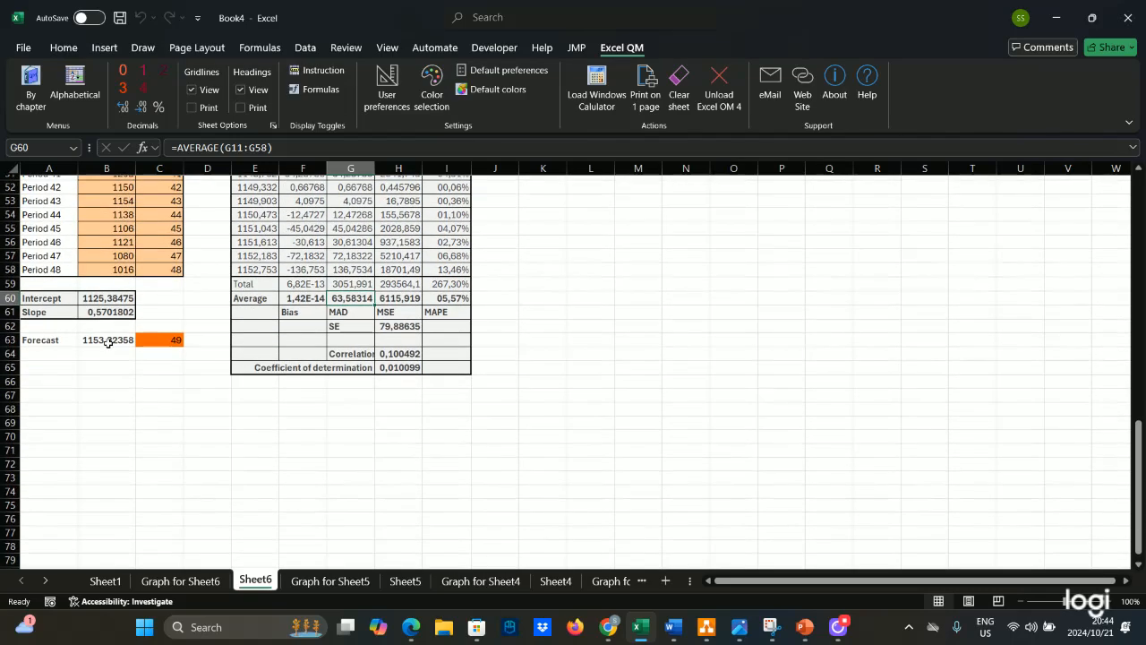
click(107, 341)
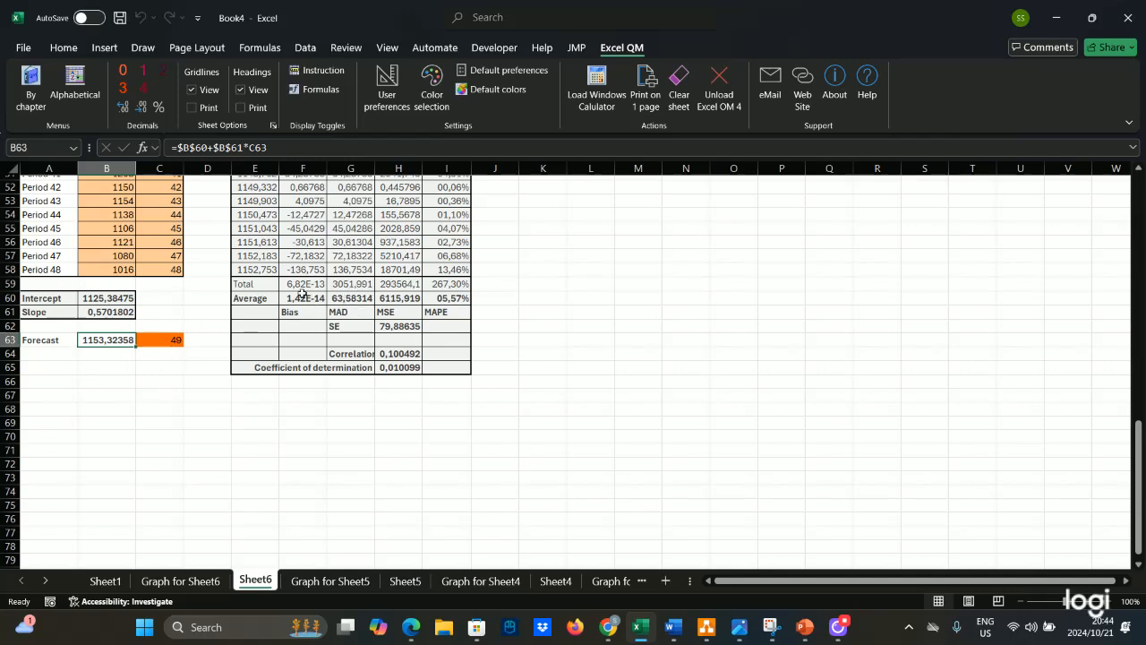
drag(301, 296, 450, 324)
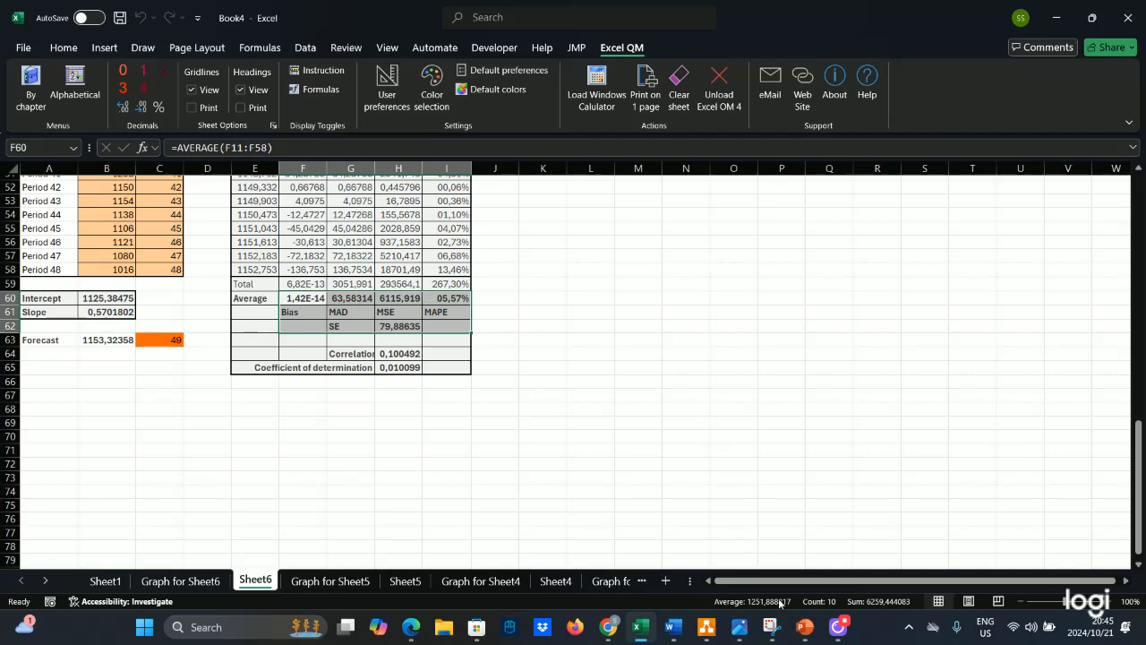
click(838, 627)
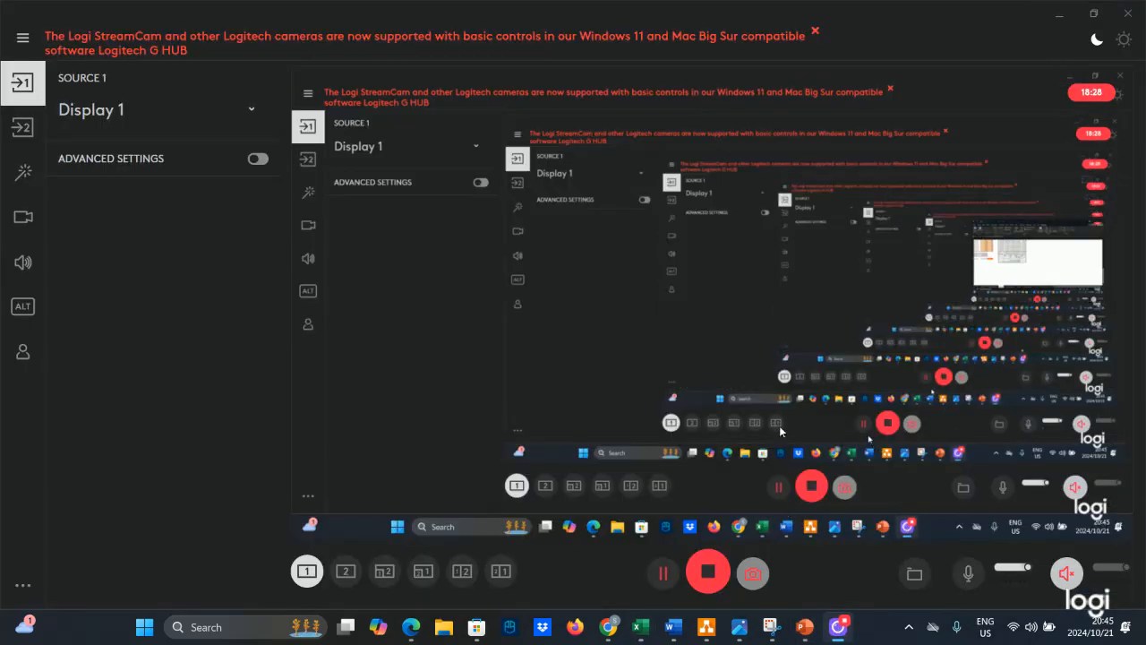